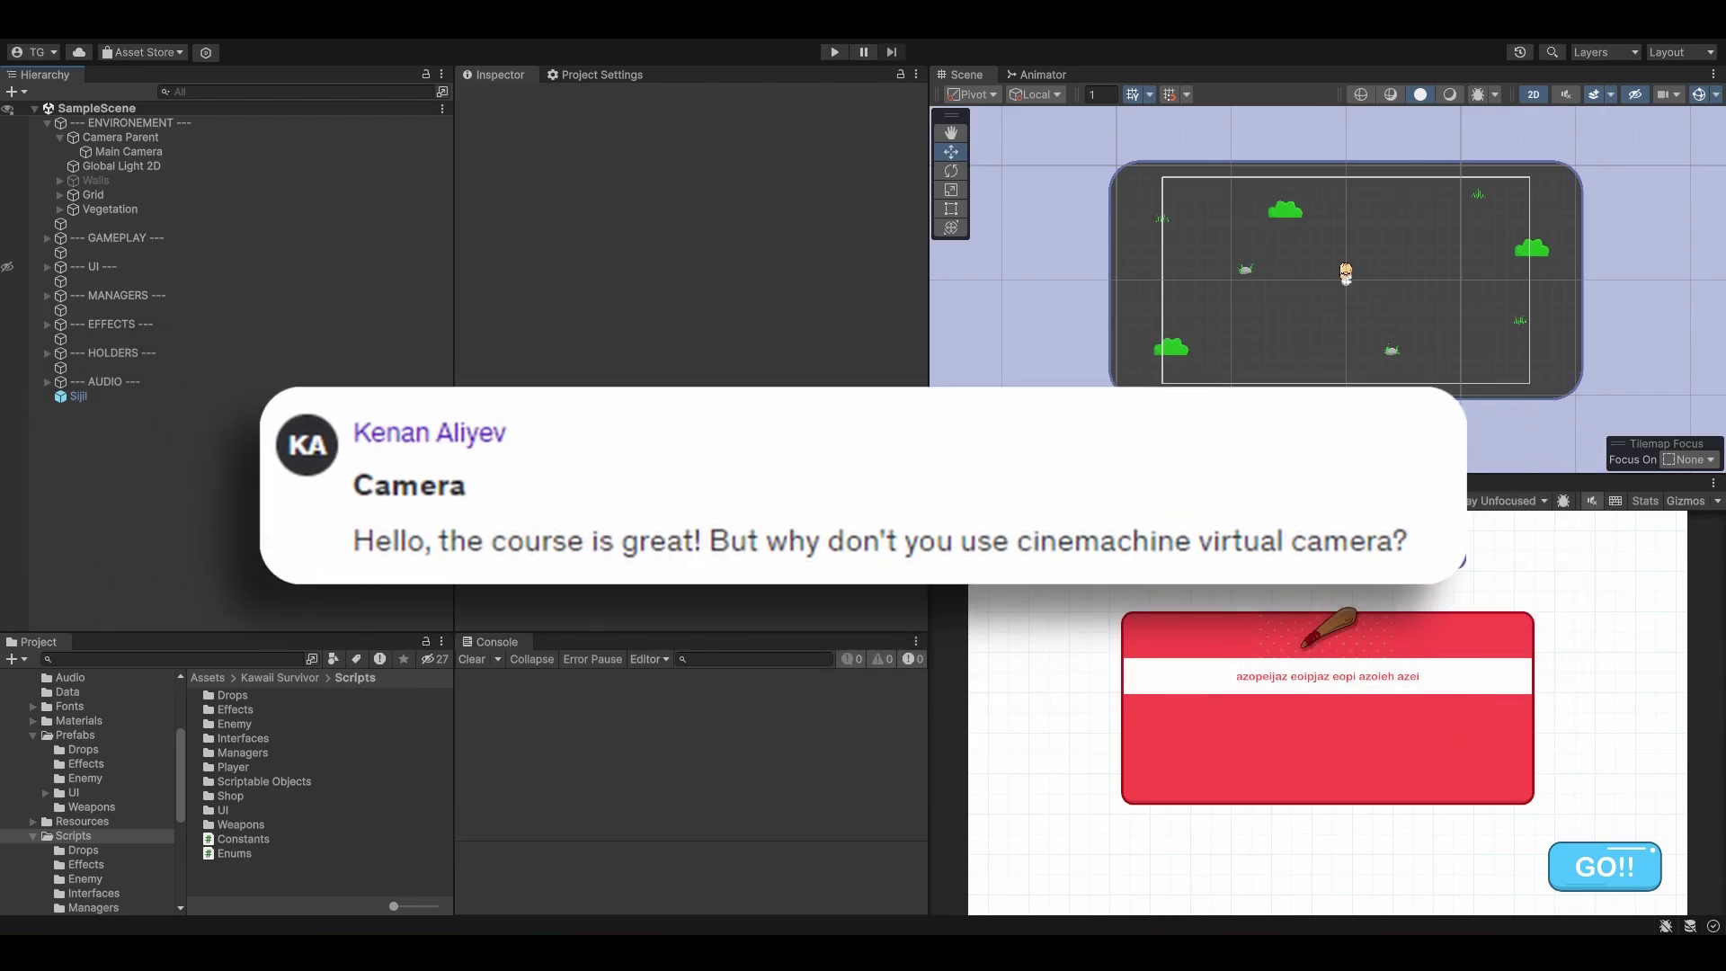
# Step: Inspect the components on Camera Parent and Main Camera
pyautogui.click(207, 137)
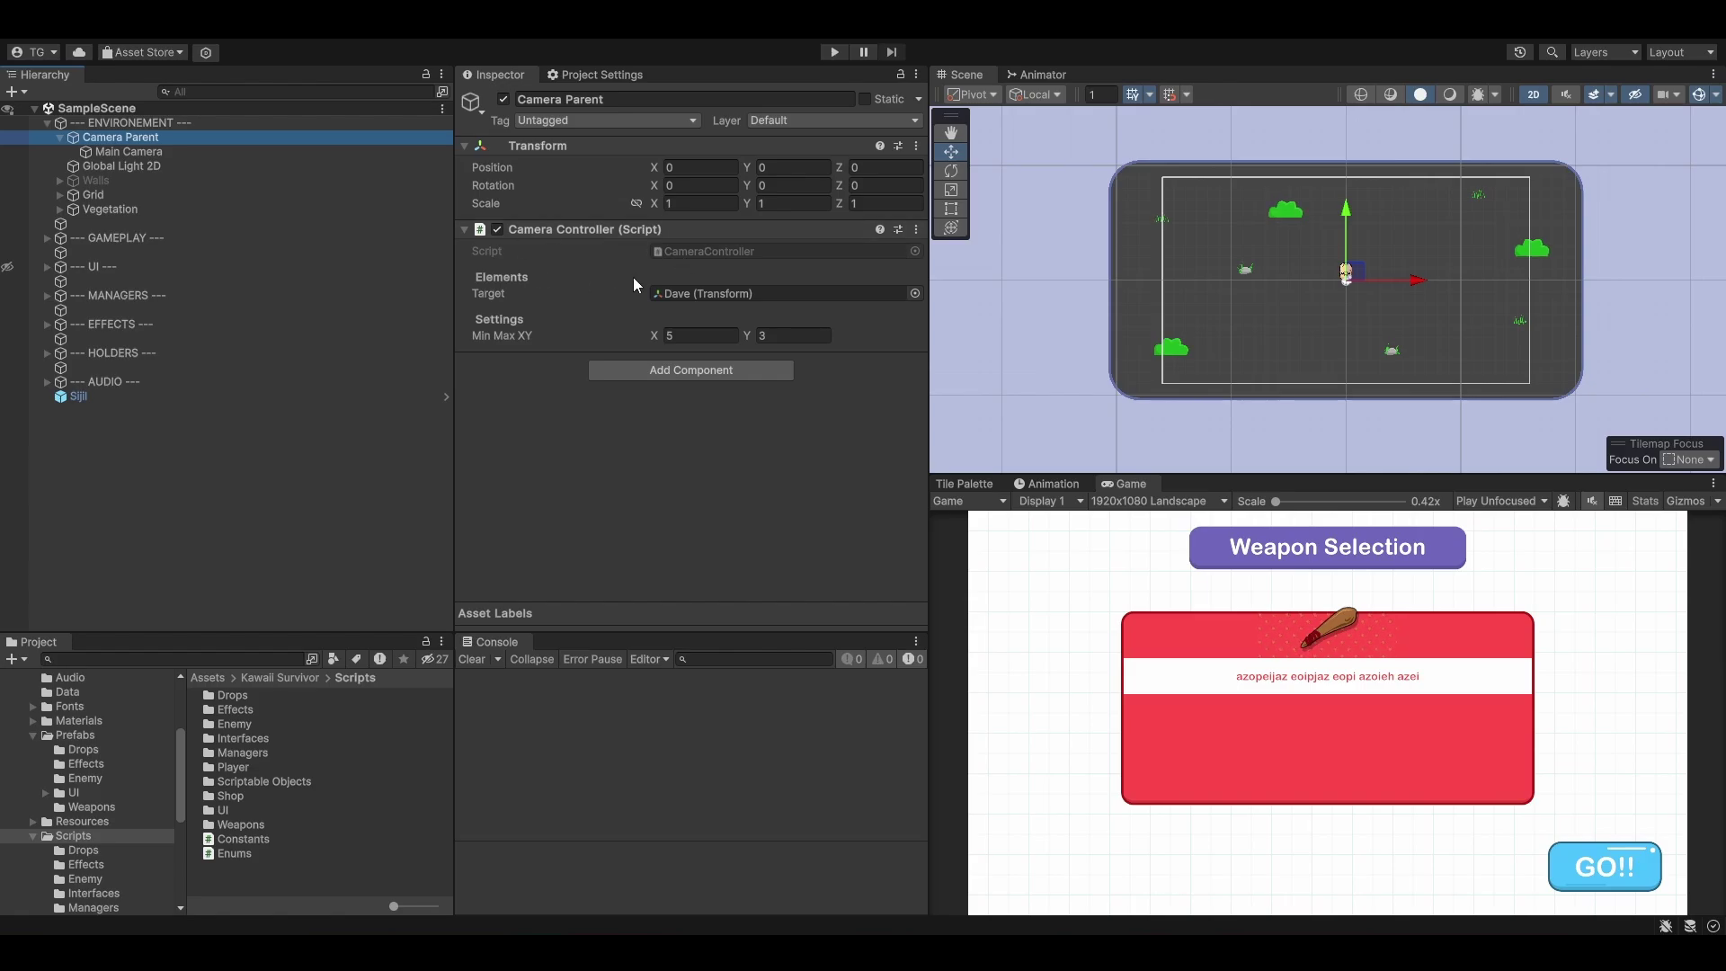
pyautogui.click(201, 151)
pyautogui.scroll(-10, 656, 429)
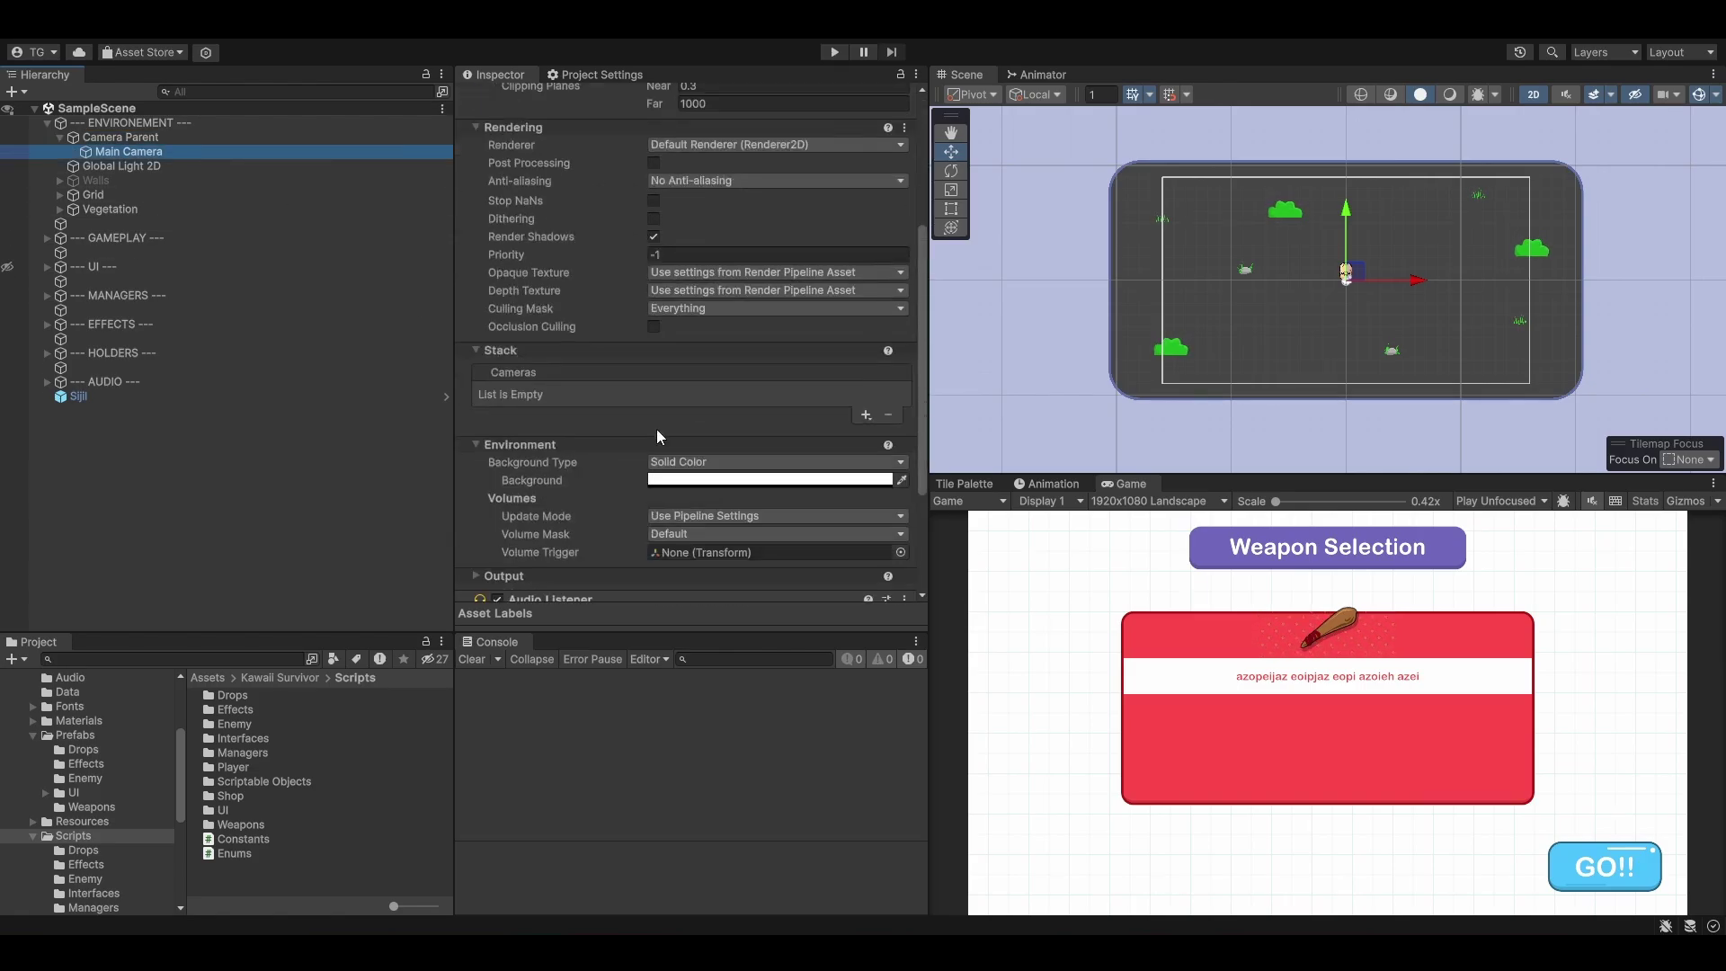
pyautogui.hotkey('ctrl', 'z')
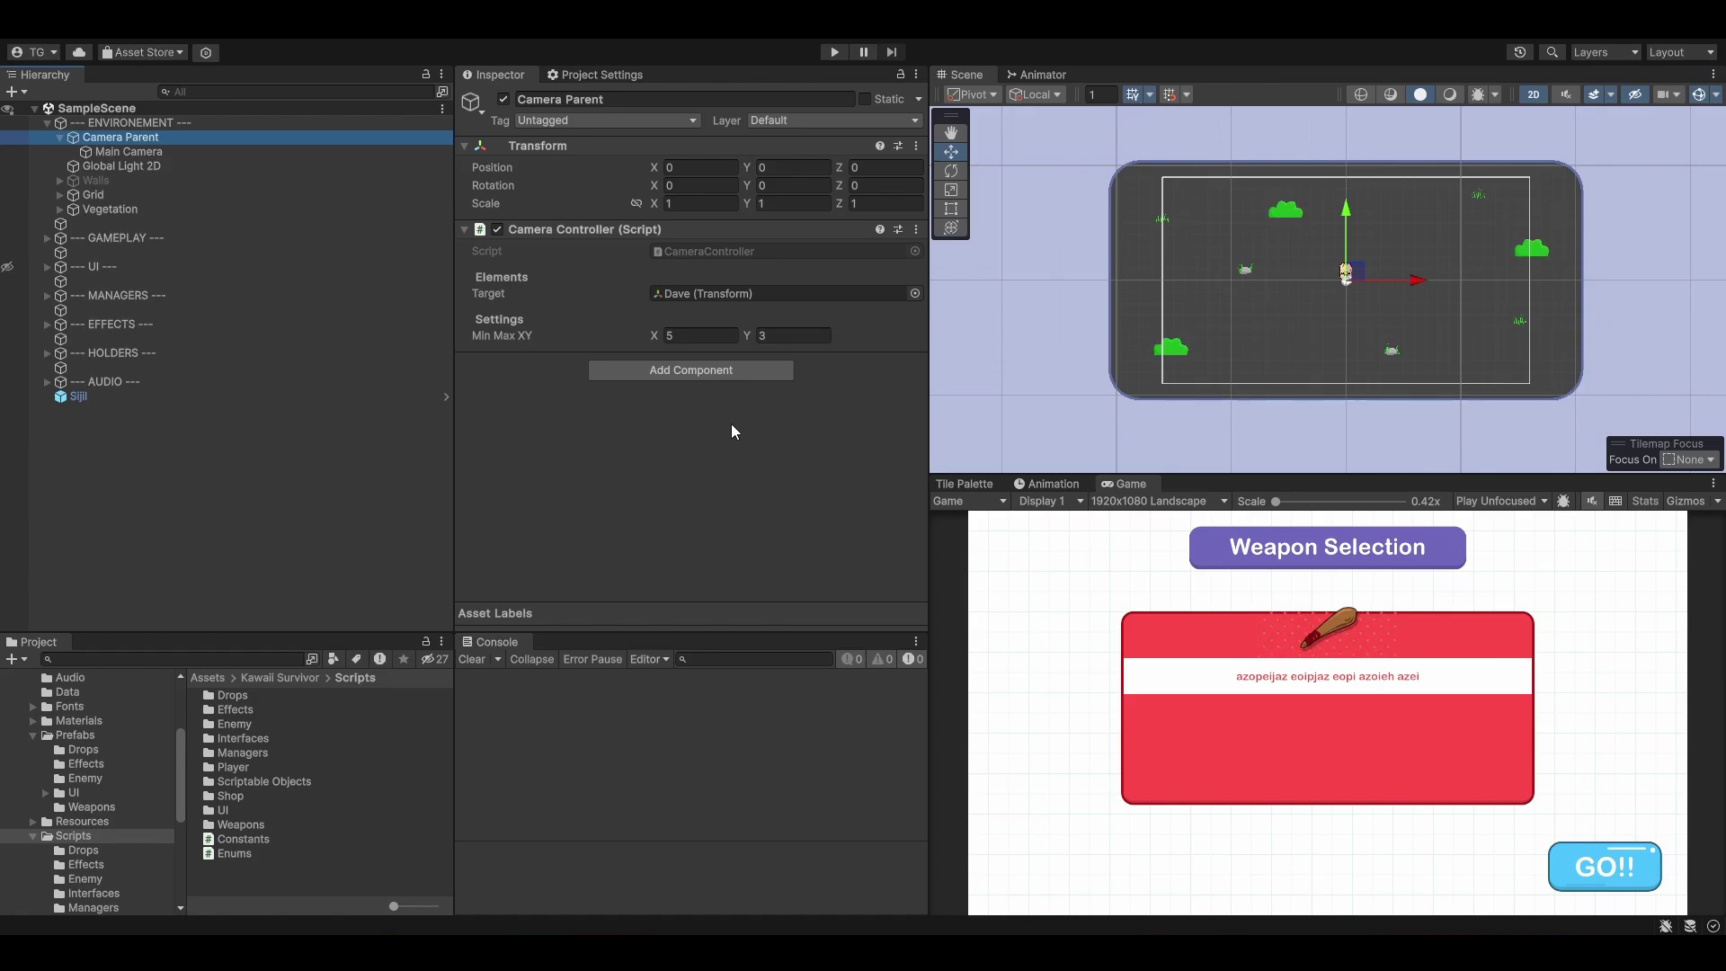
# Step: Disable the Camera Controller (Script) component on Camera Parent
pyautogui.click(344, 500)
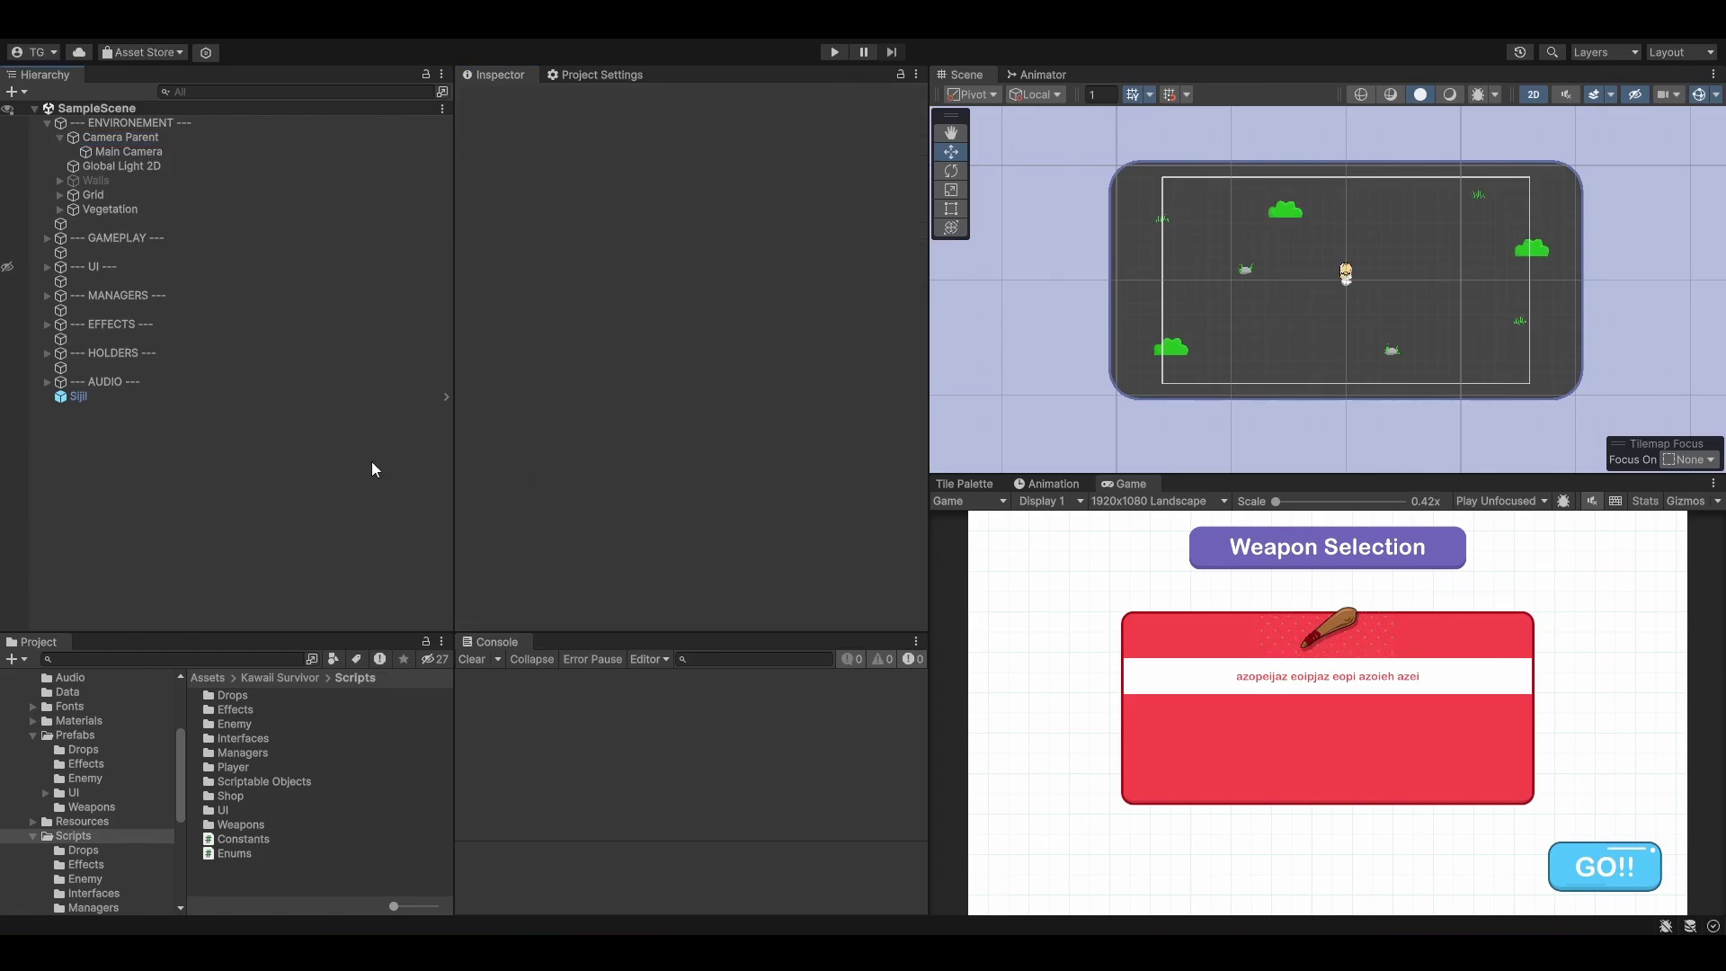
pyautogui.click(237, 139)
pyautogui.click(497, 231)
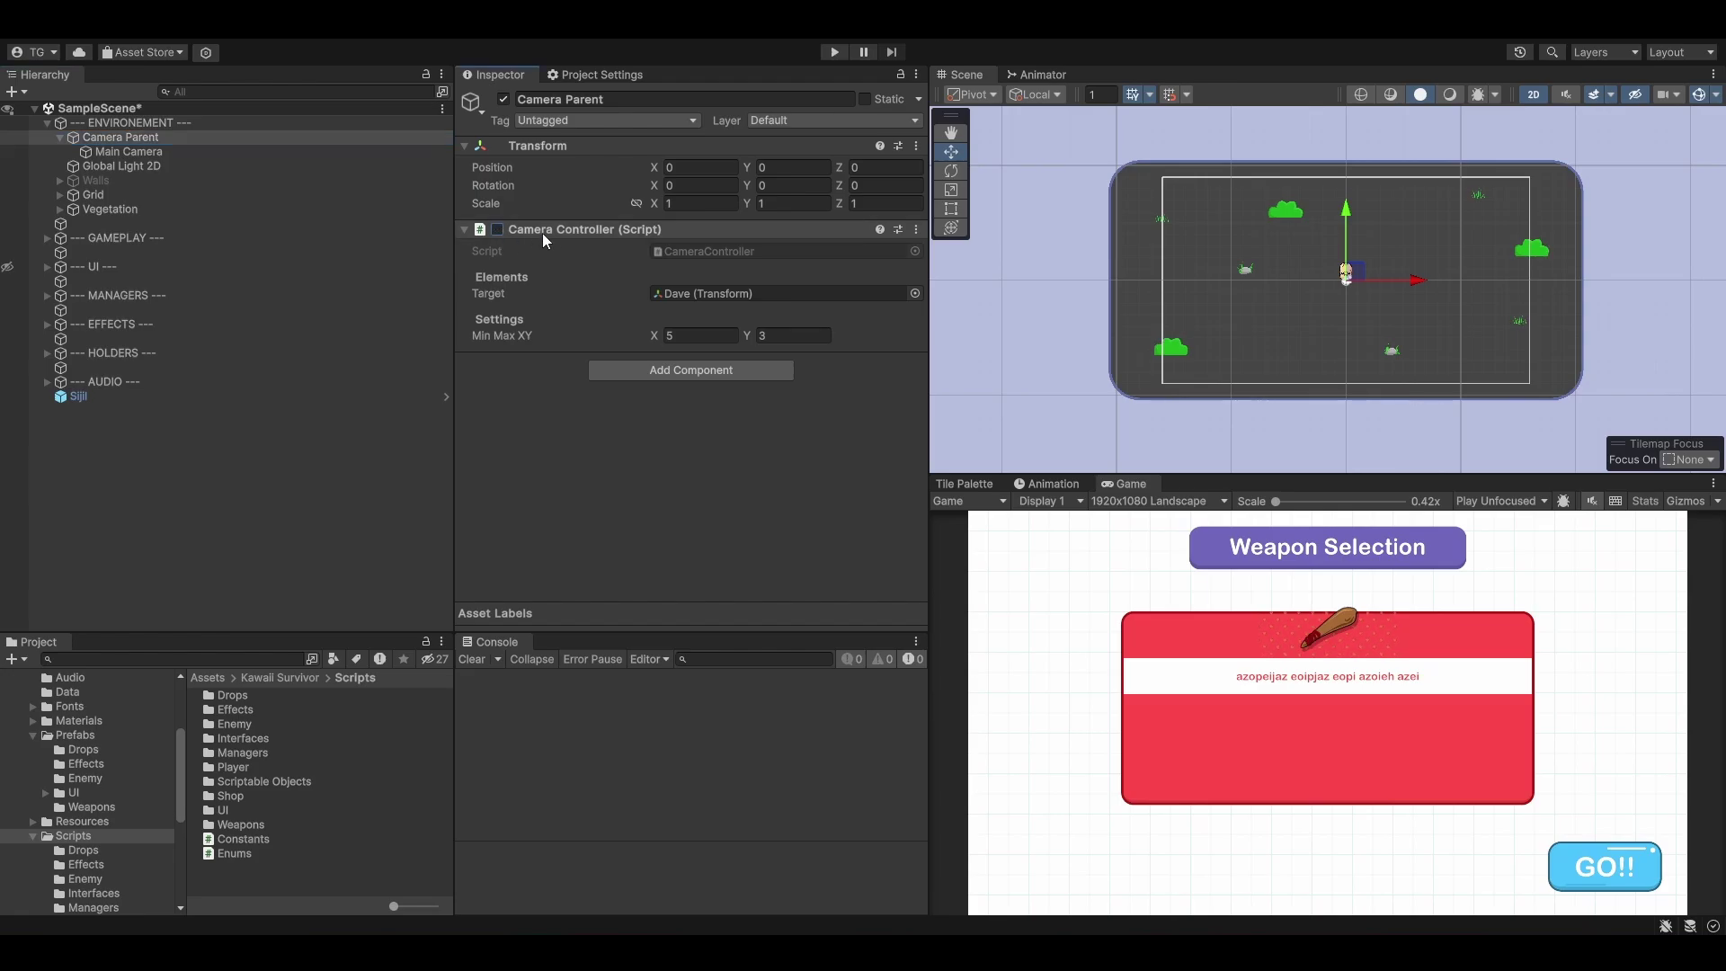
pyautogui.click(436, 27)
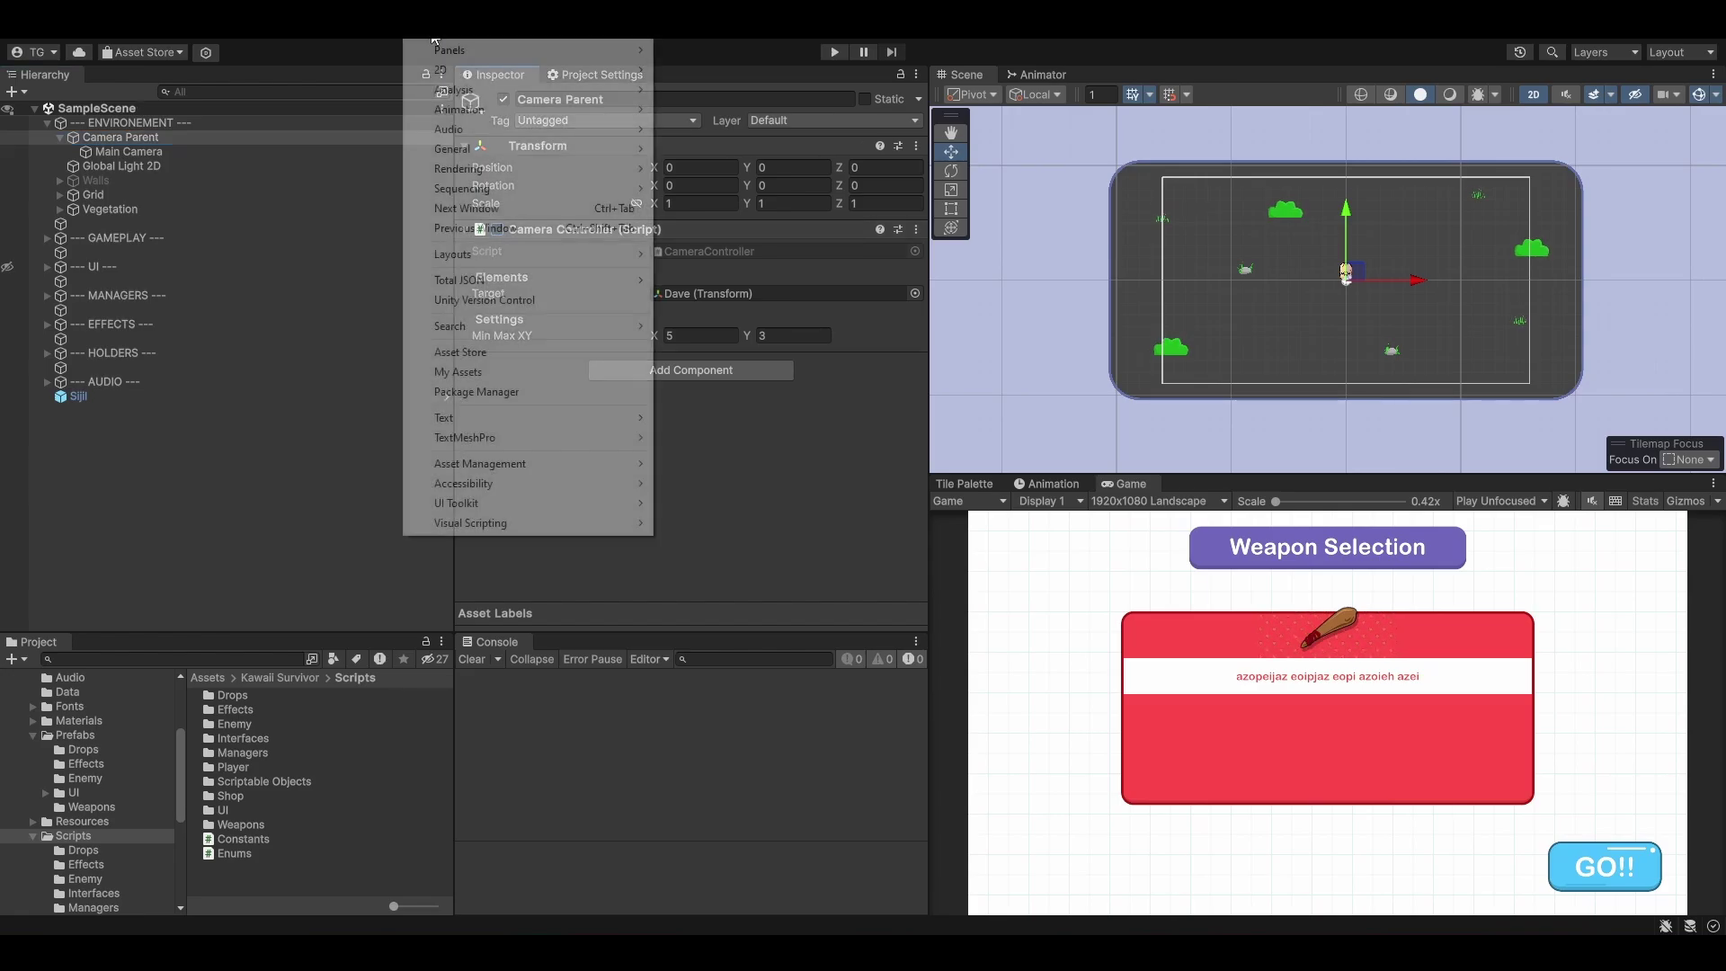
# Step: Search 'cine' in the Package Manager, install Cinemachine 2.9.7, and close the window
pyautogui.click(539, 396)
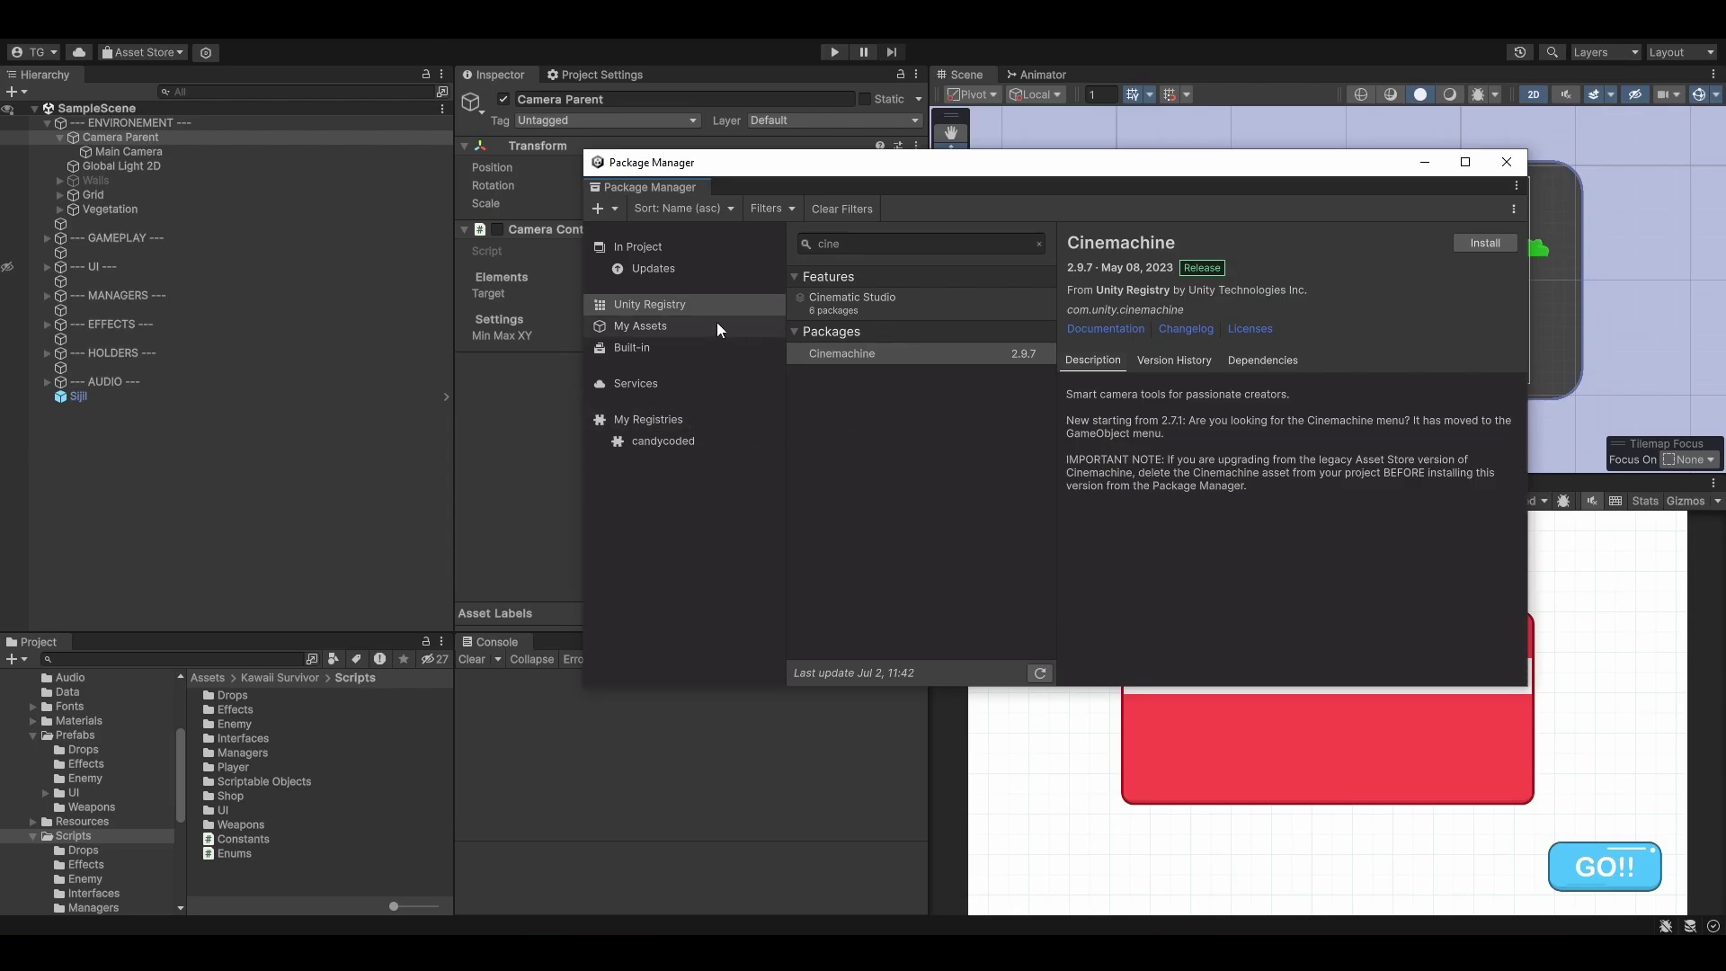
pyautogui.click(852, 245)
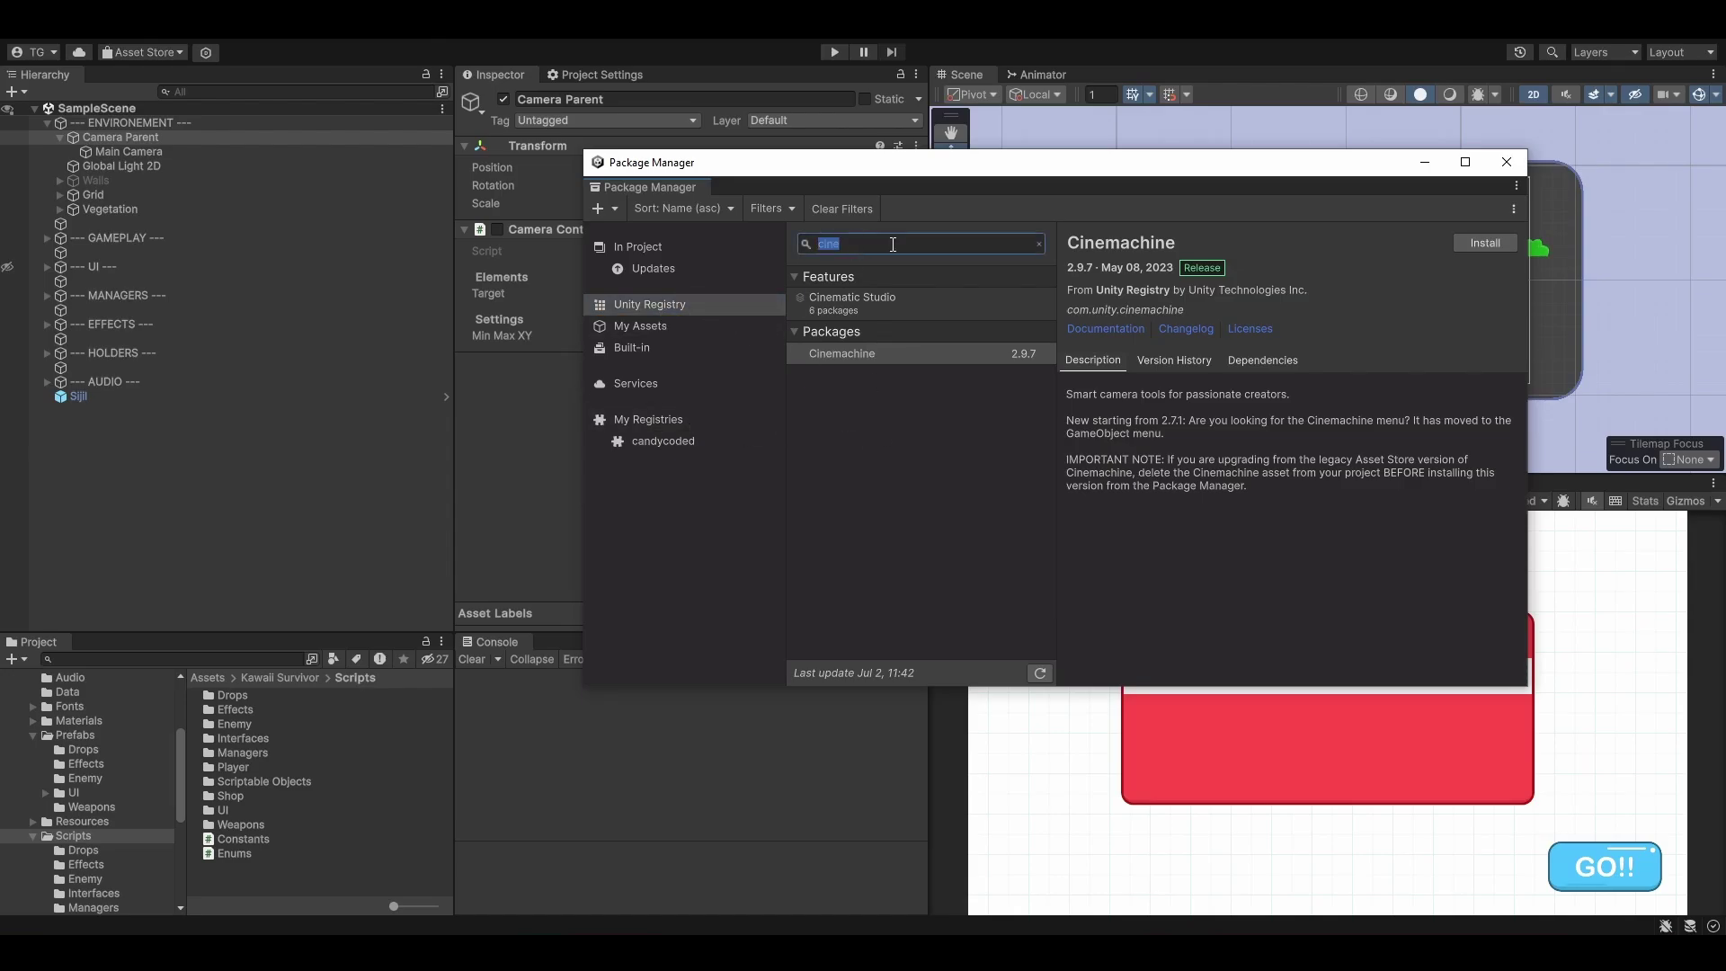
pyautogui.click(931, 354)
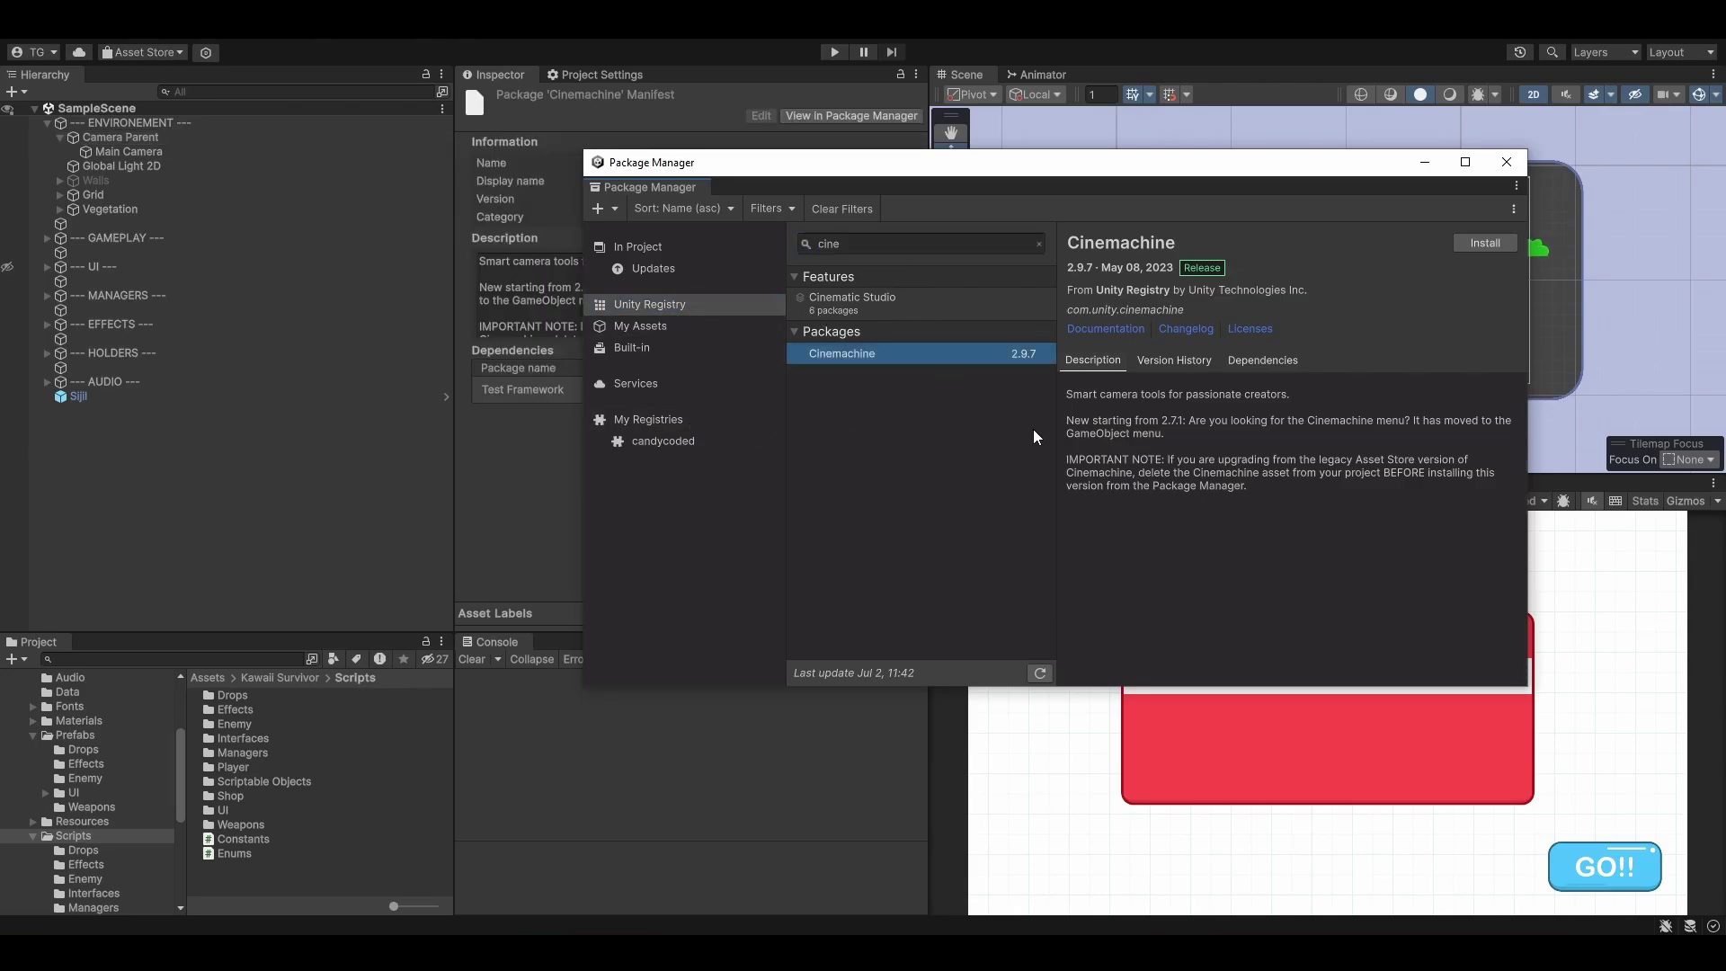
pyautogui.click(1488, 243)
pyautogui.click(1506, 162)
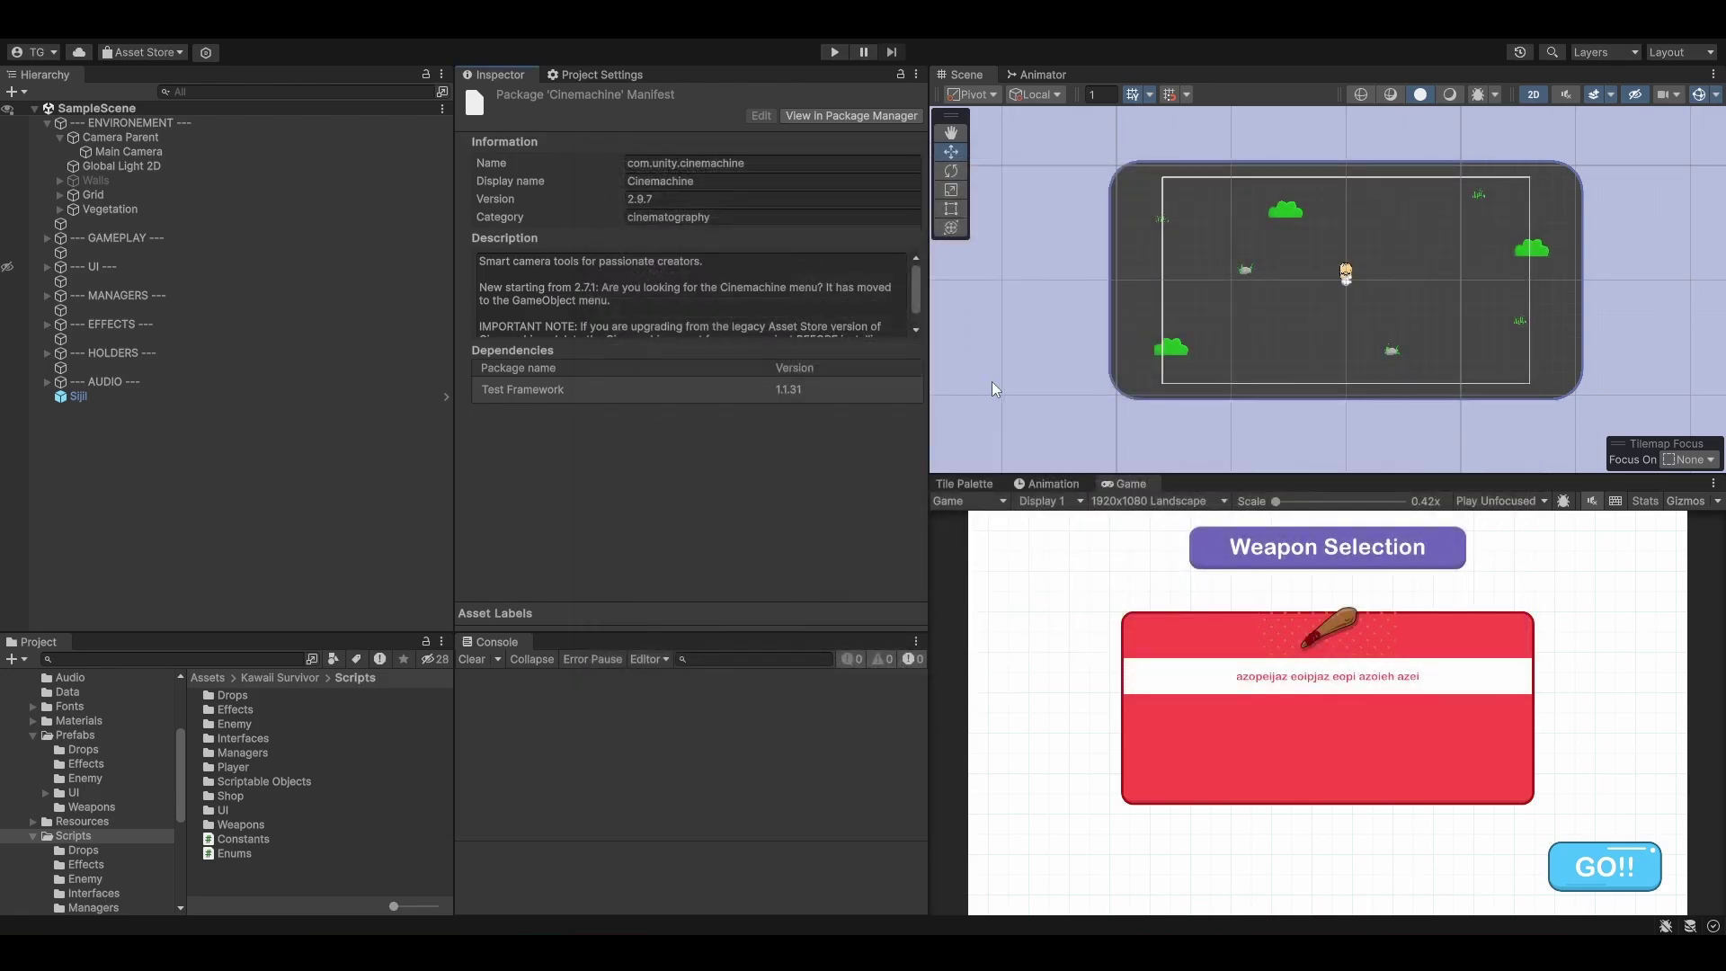
pyautogui.click(317, 462)
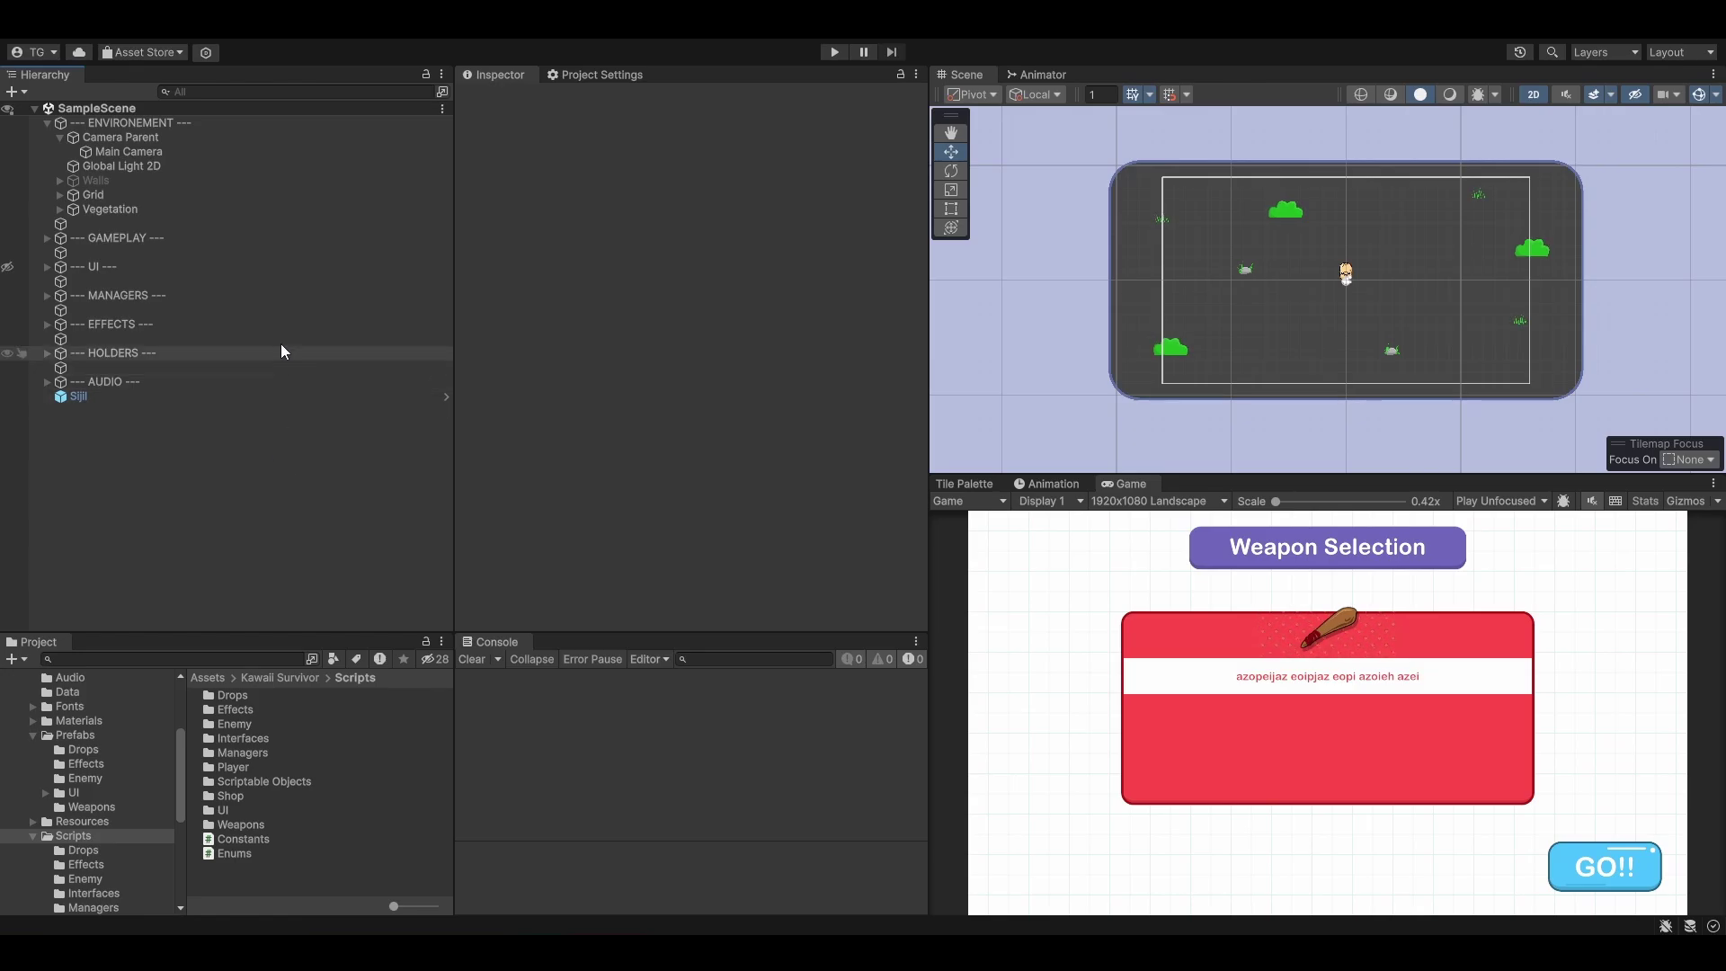
# Step: Create a Cinemachine Virtual Camera from the Hierarchy and name it 'Player Follow Camera'
pyautogui.rightClick(277, 421)
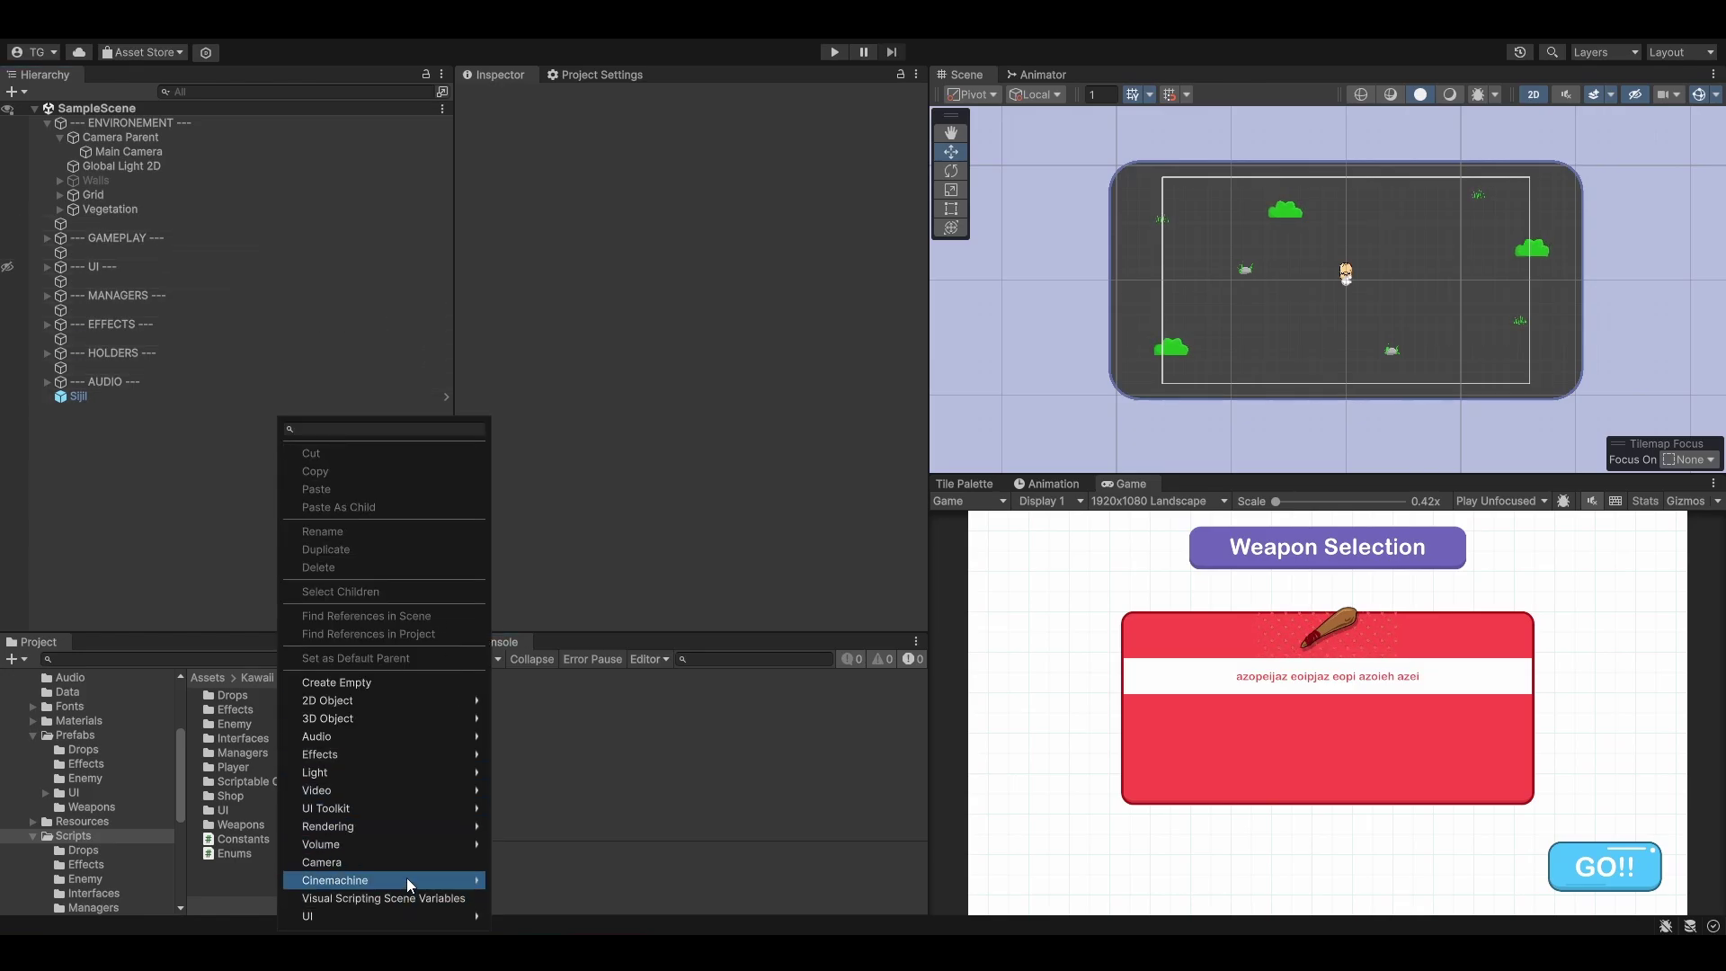
pyautogui.moveTo(408, 879)
pyautogui.click(541, 876)
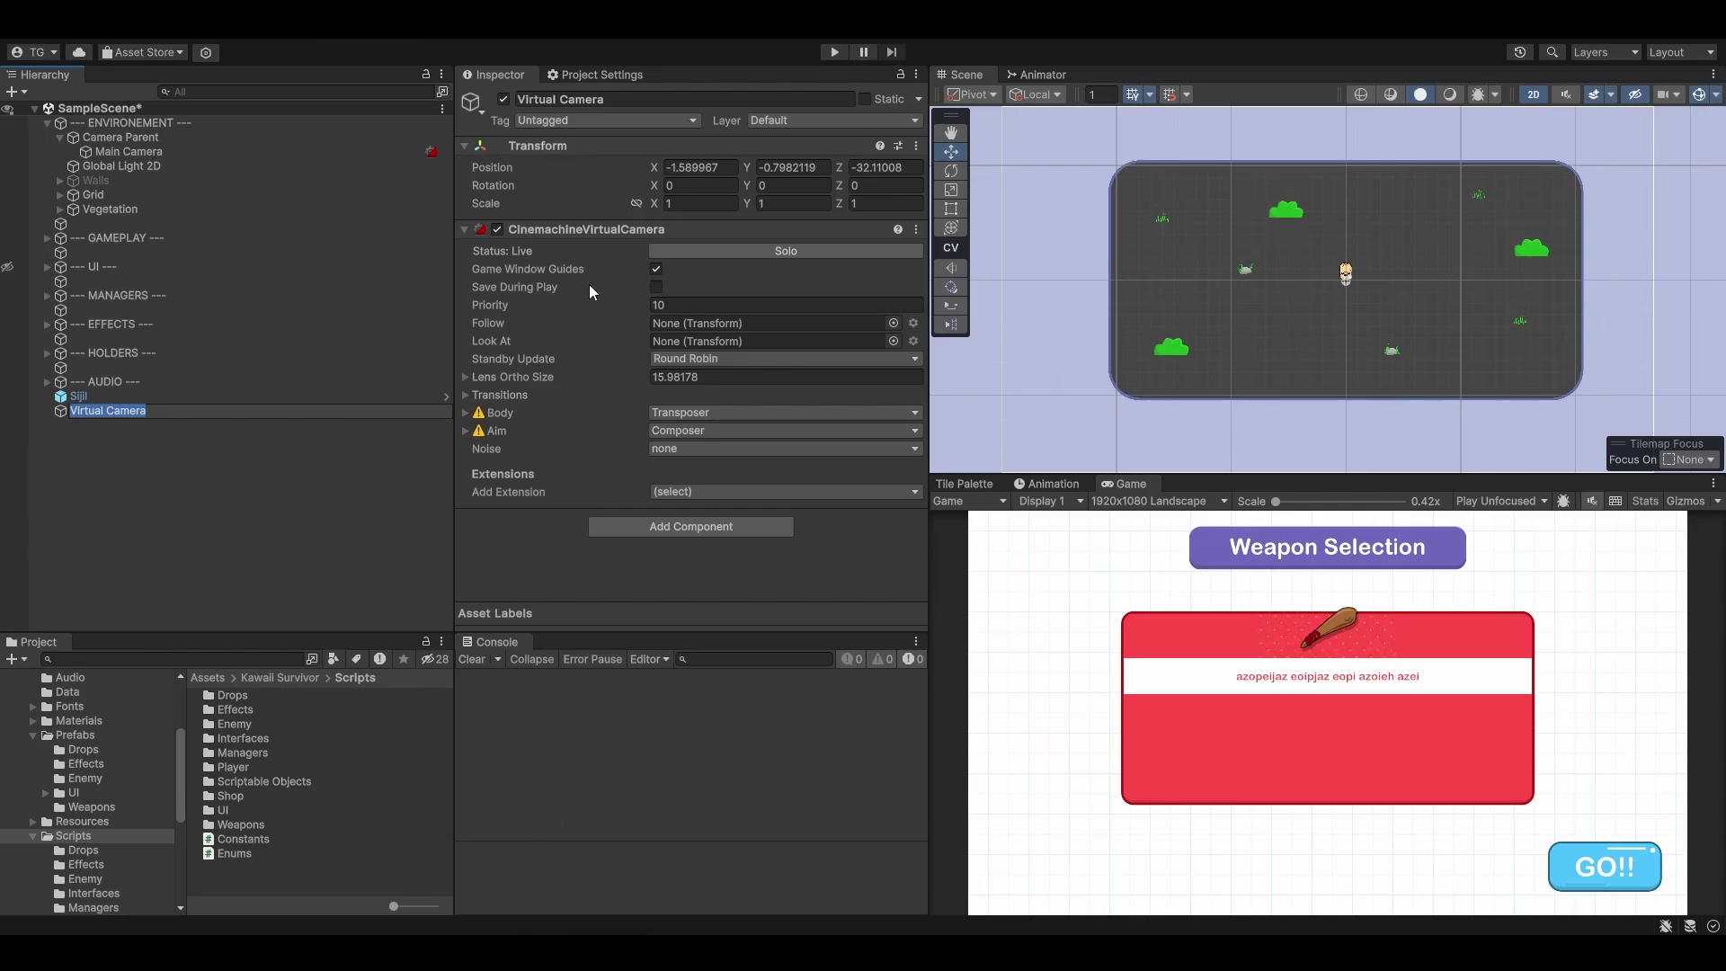
pyautogui.moveTo(591, 286)
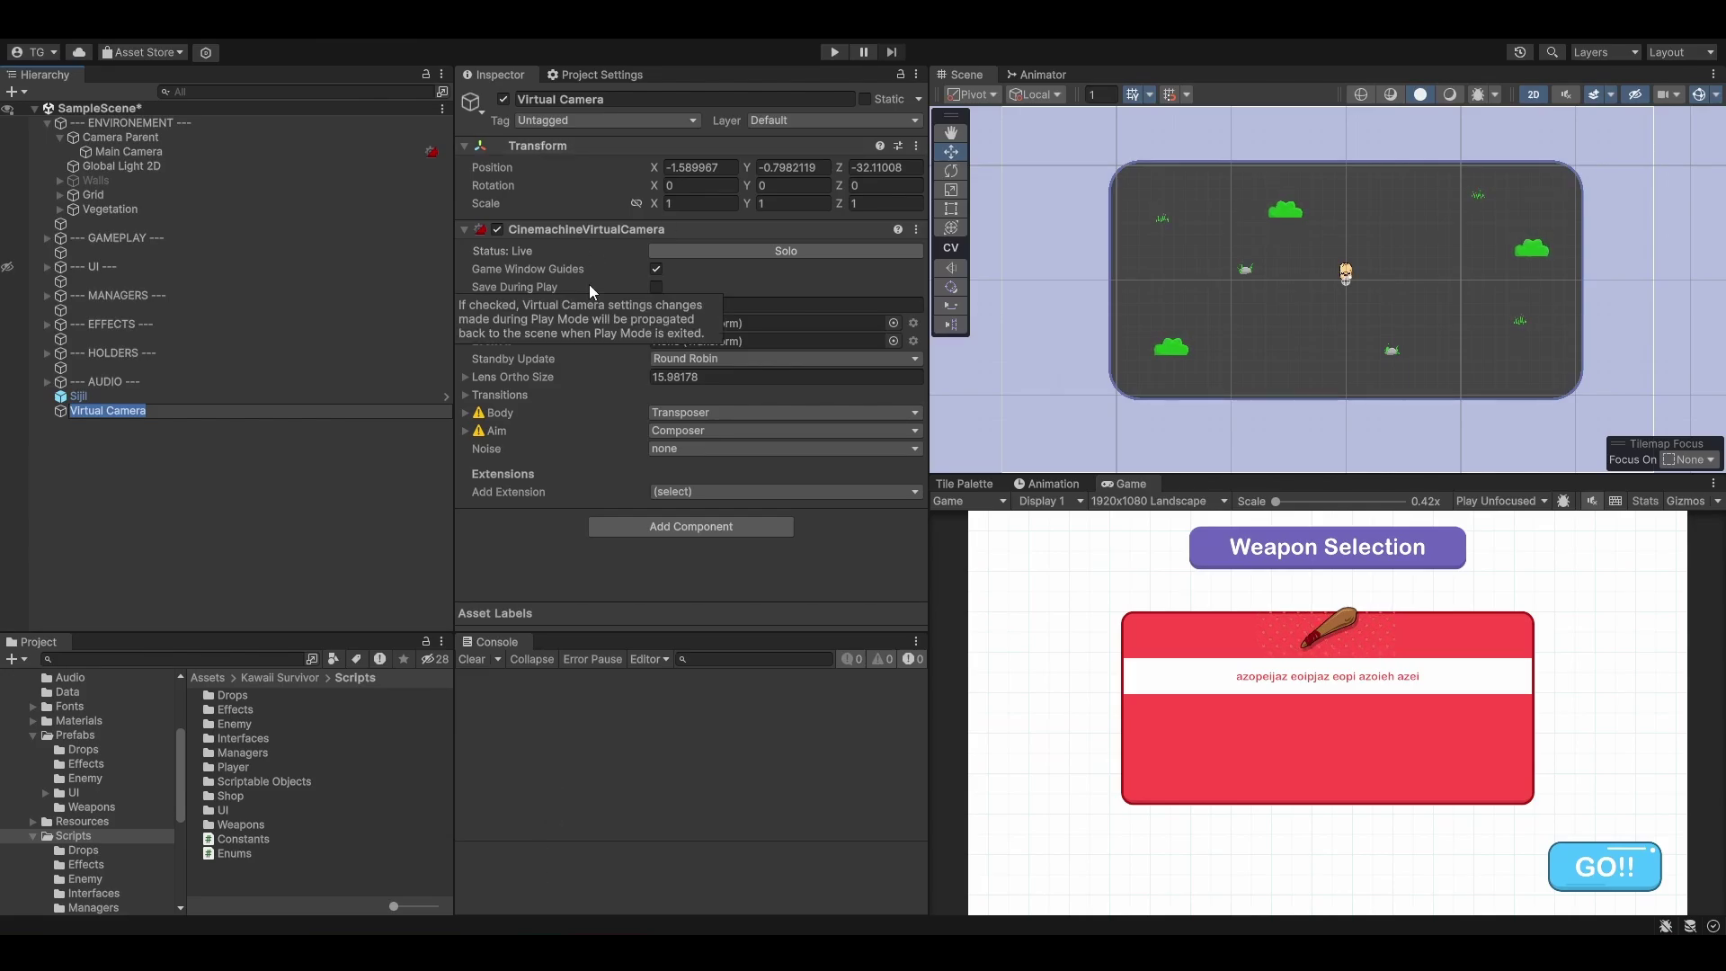
pyautogui.write('Player Follow Camera')
pyautogui.press('Return')
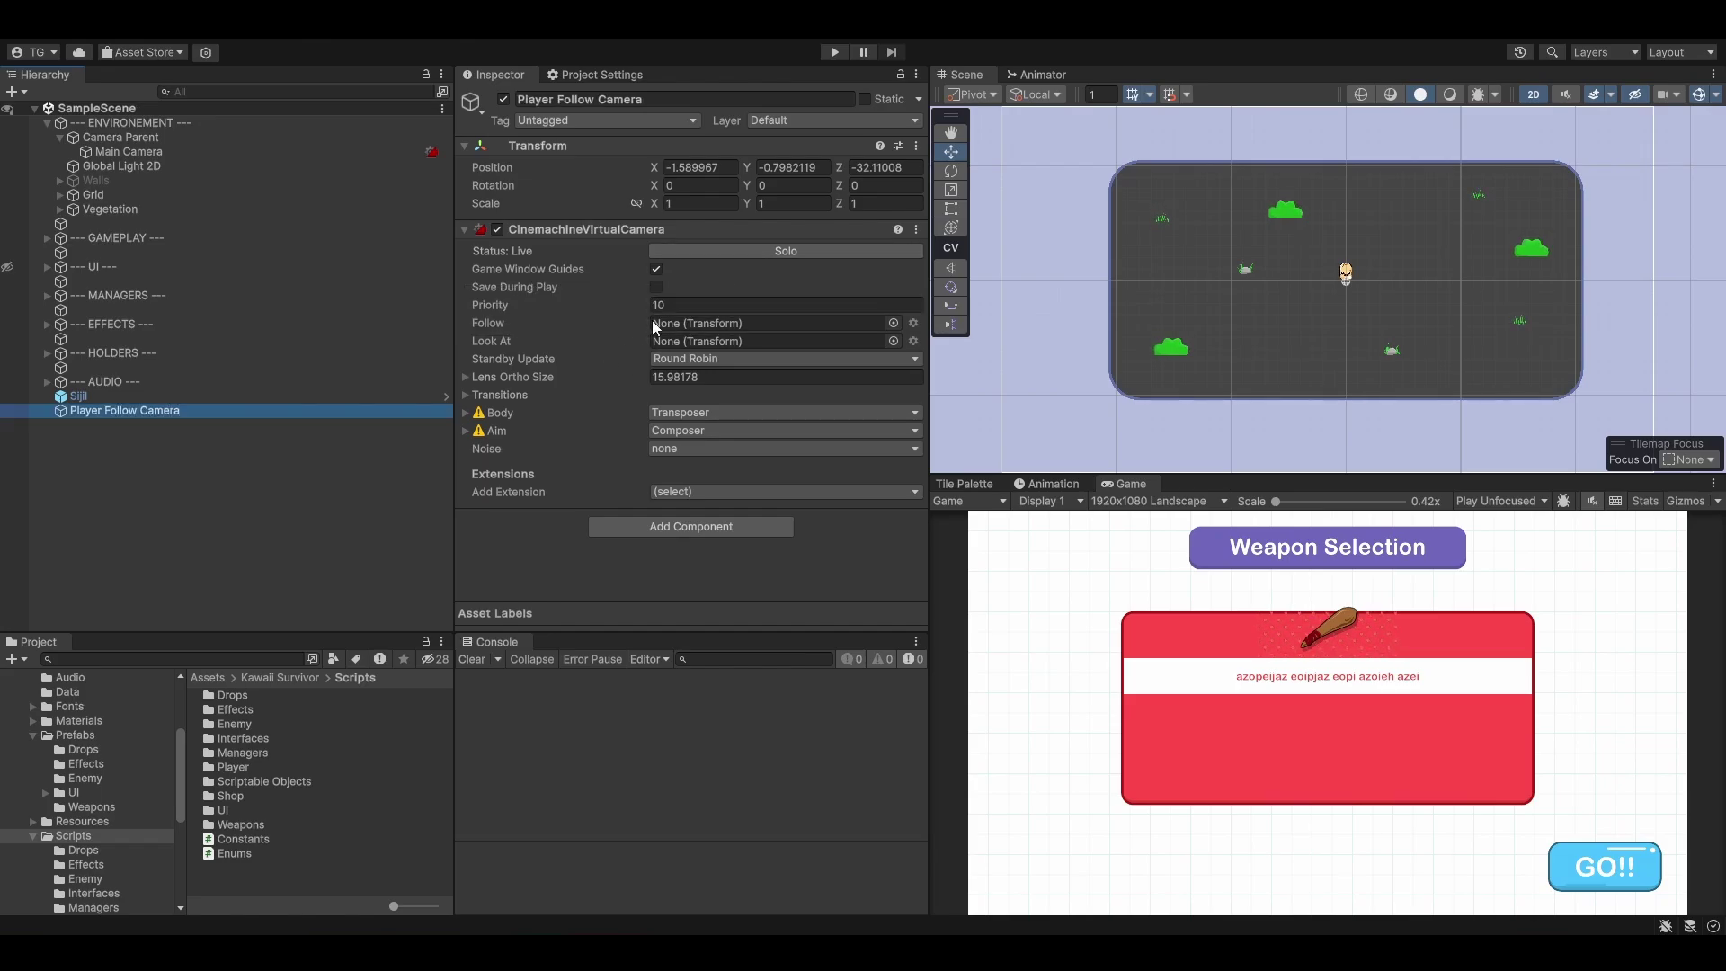
pyautogui.moveTo(627, 357)
# Step: Create an empty 'Cinemachine Stuff' object under --- ENVIRONEMENT --- and parent Player Follow Camera to it
pyautogui.click(90, 124)
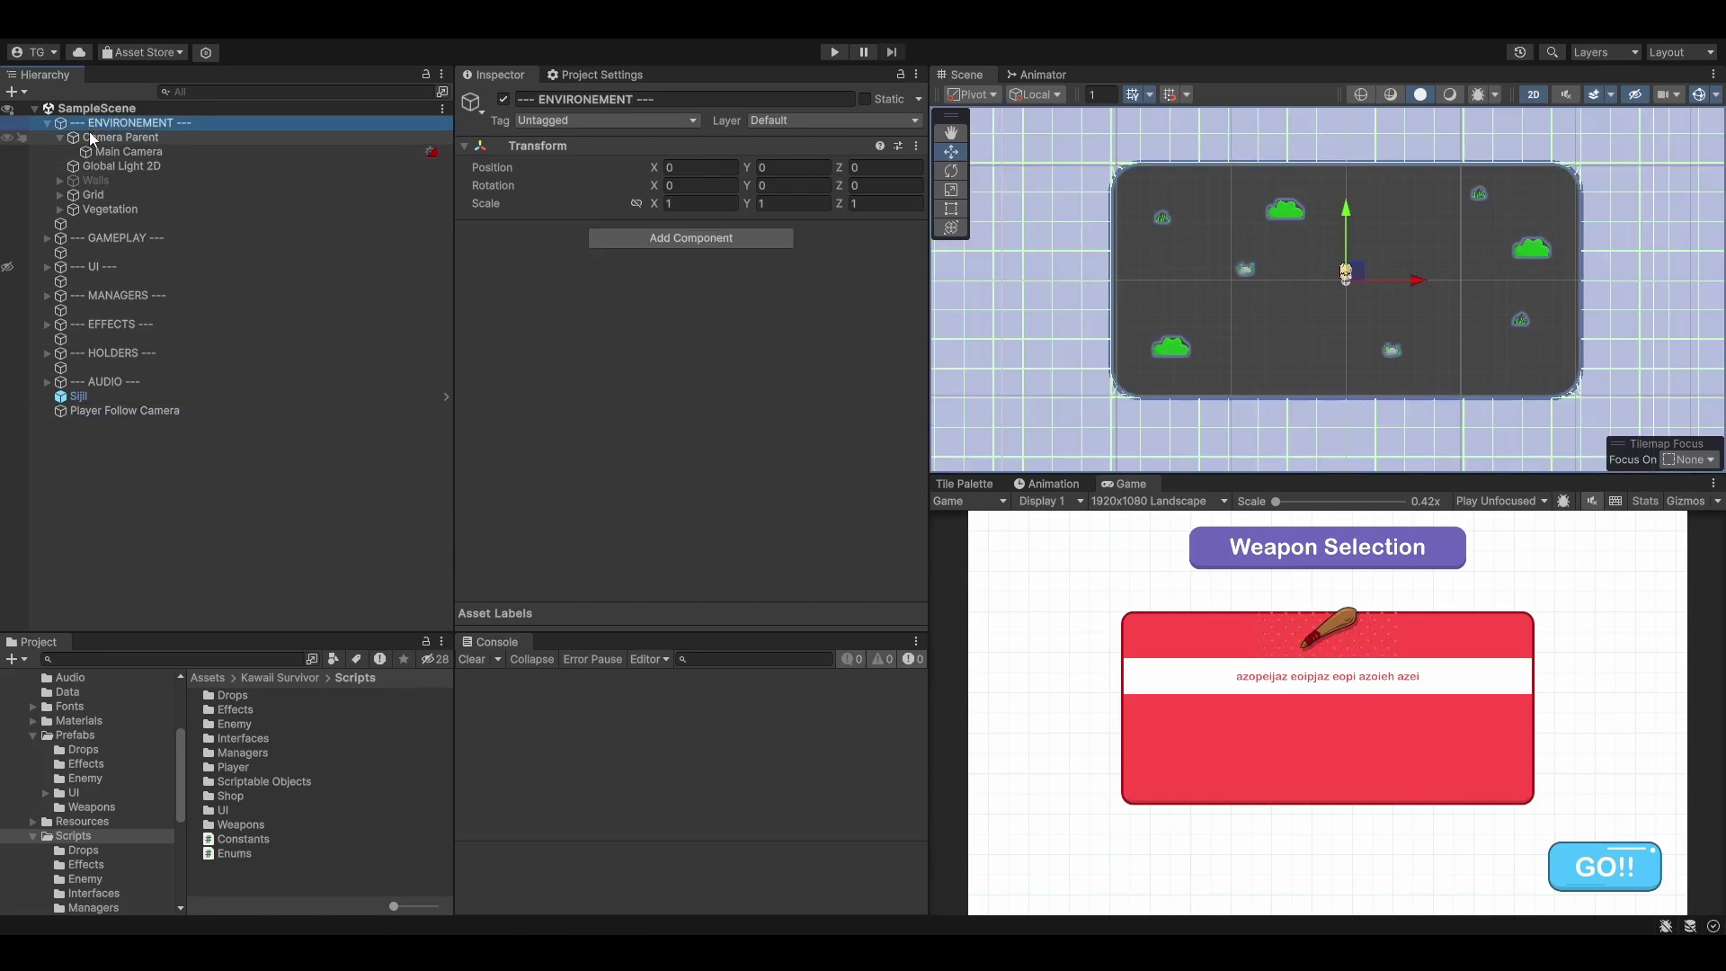
pyautogui.rightClick(147, 123)
pyautogui.click(260, 411)
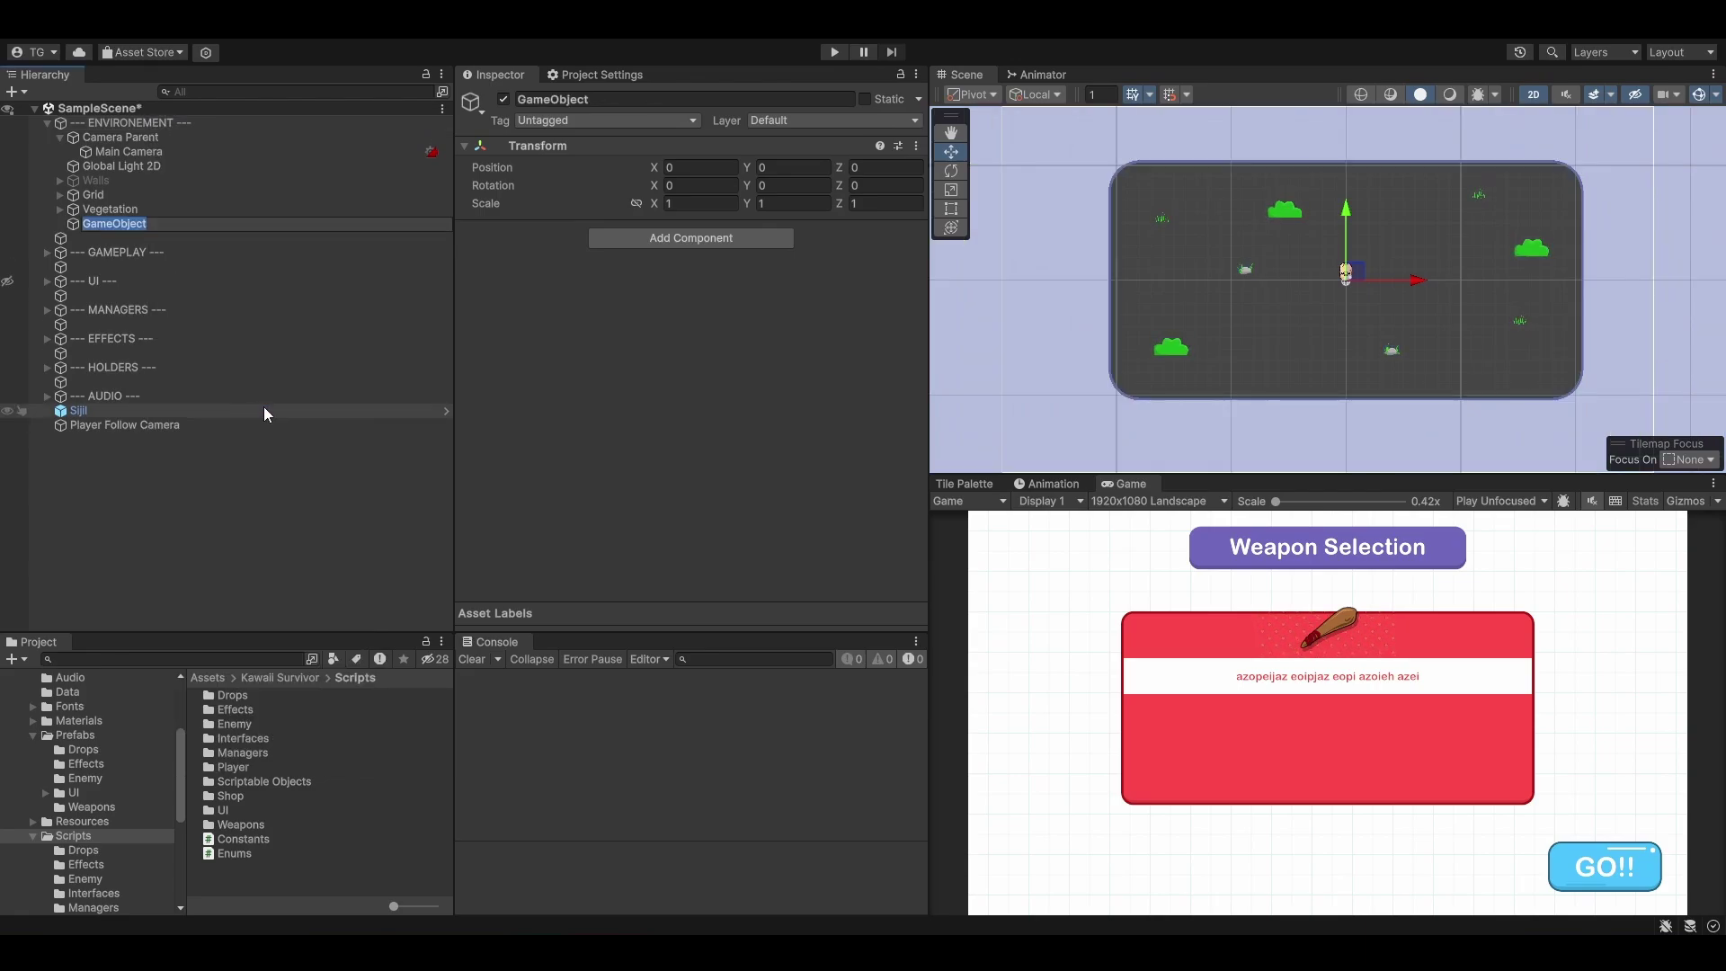
pyautogui.write('Cinemachine Stuff')
pyautogui.press('Return')
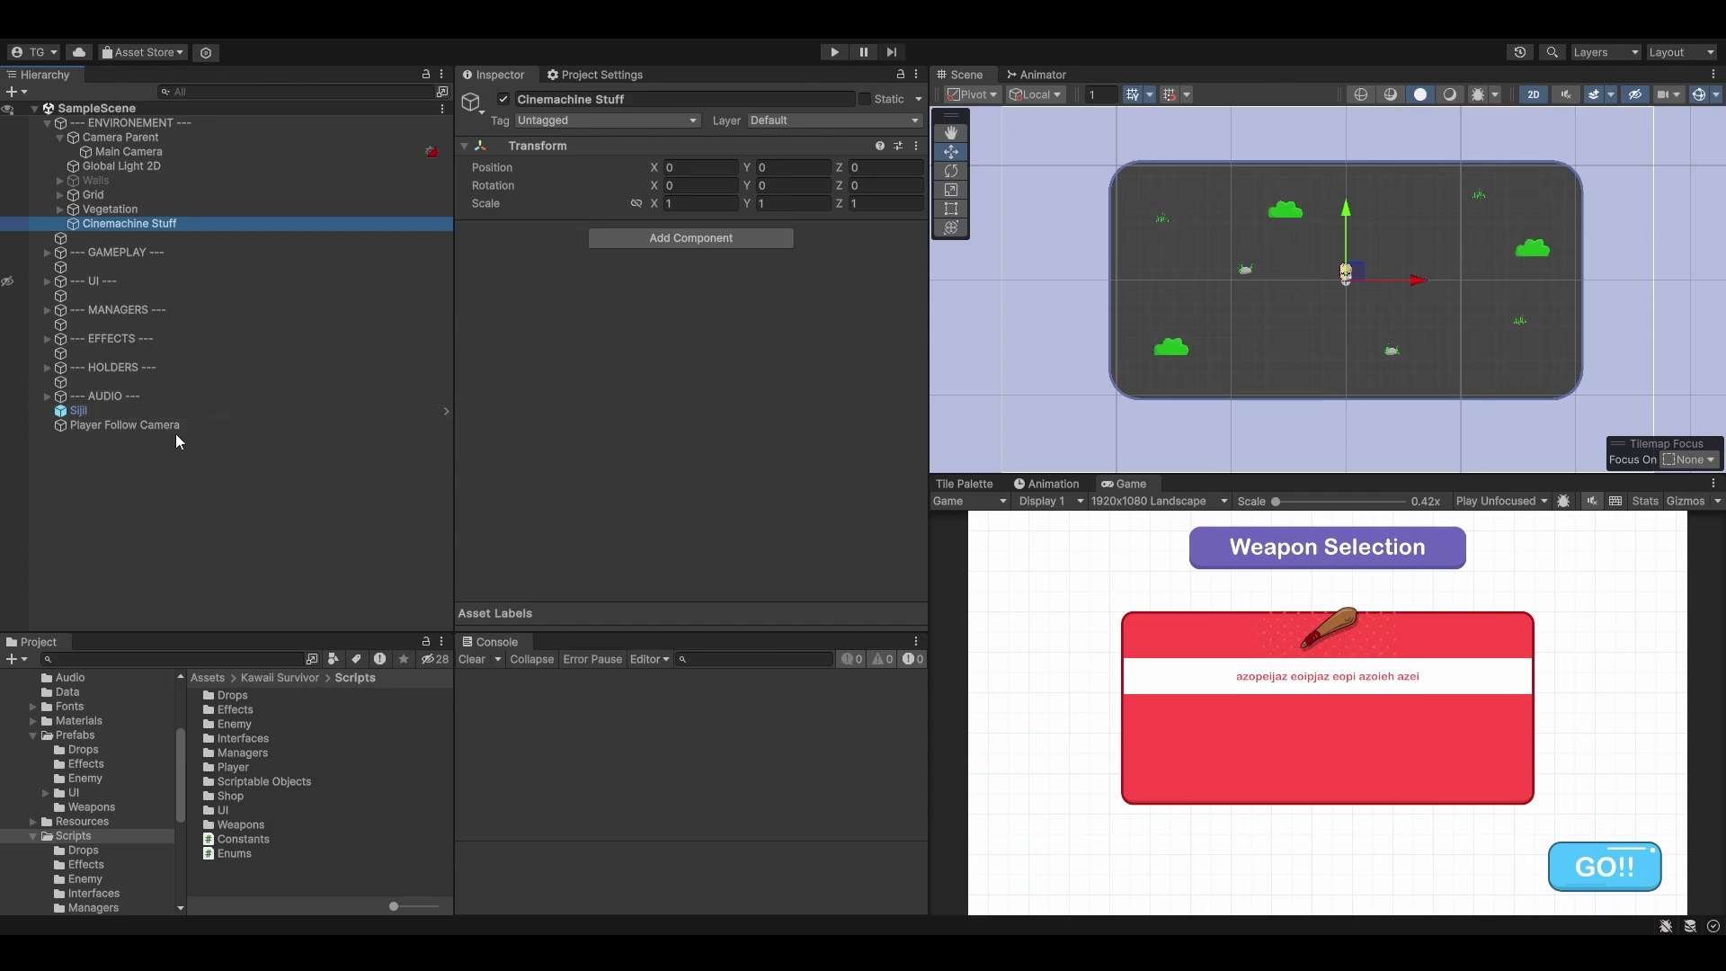
pyautogui.moveTo(155, 429); pyautogui.dragTo(86, 135)
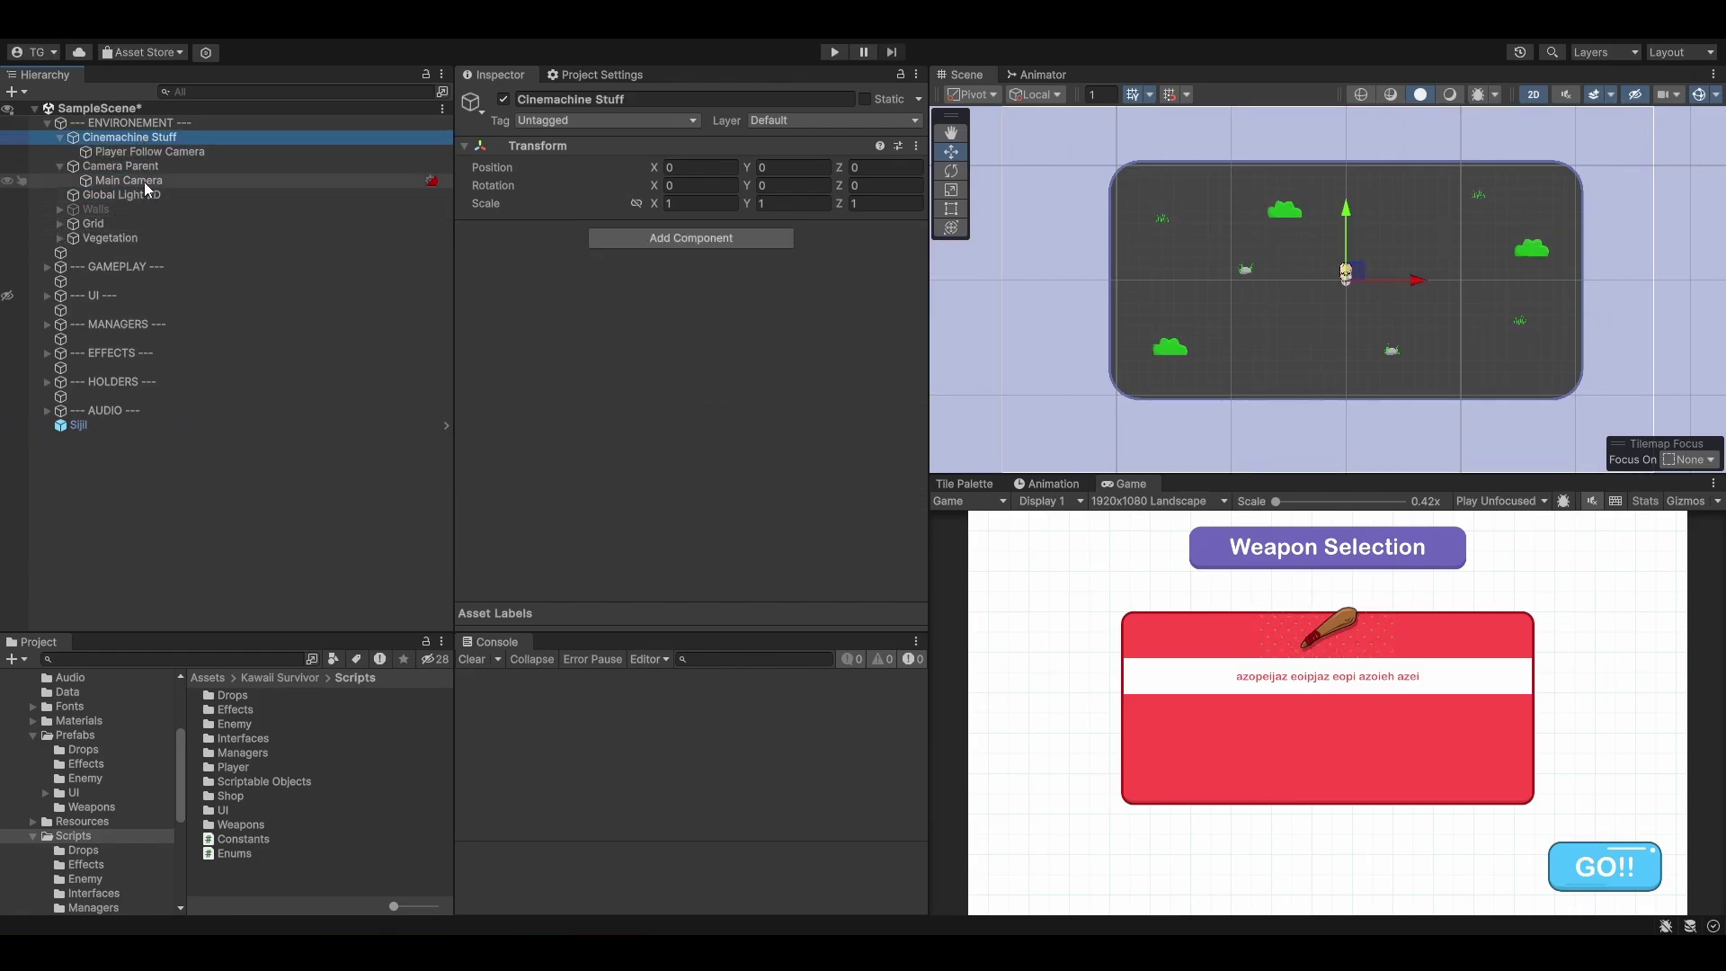
# Step: Remove the Camera Controller script component from Camera Parent
pyautogui.click(143, 167)
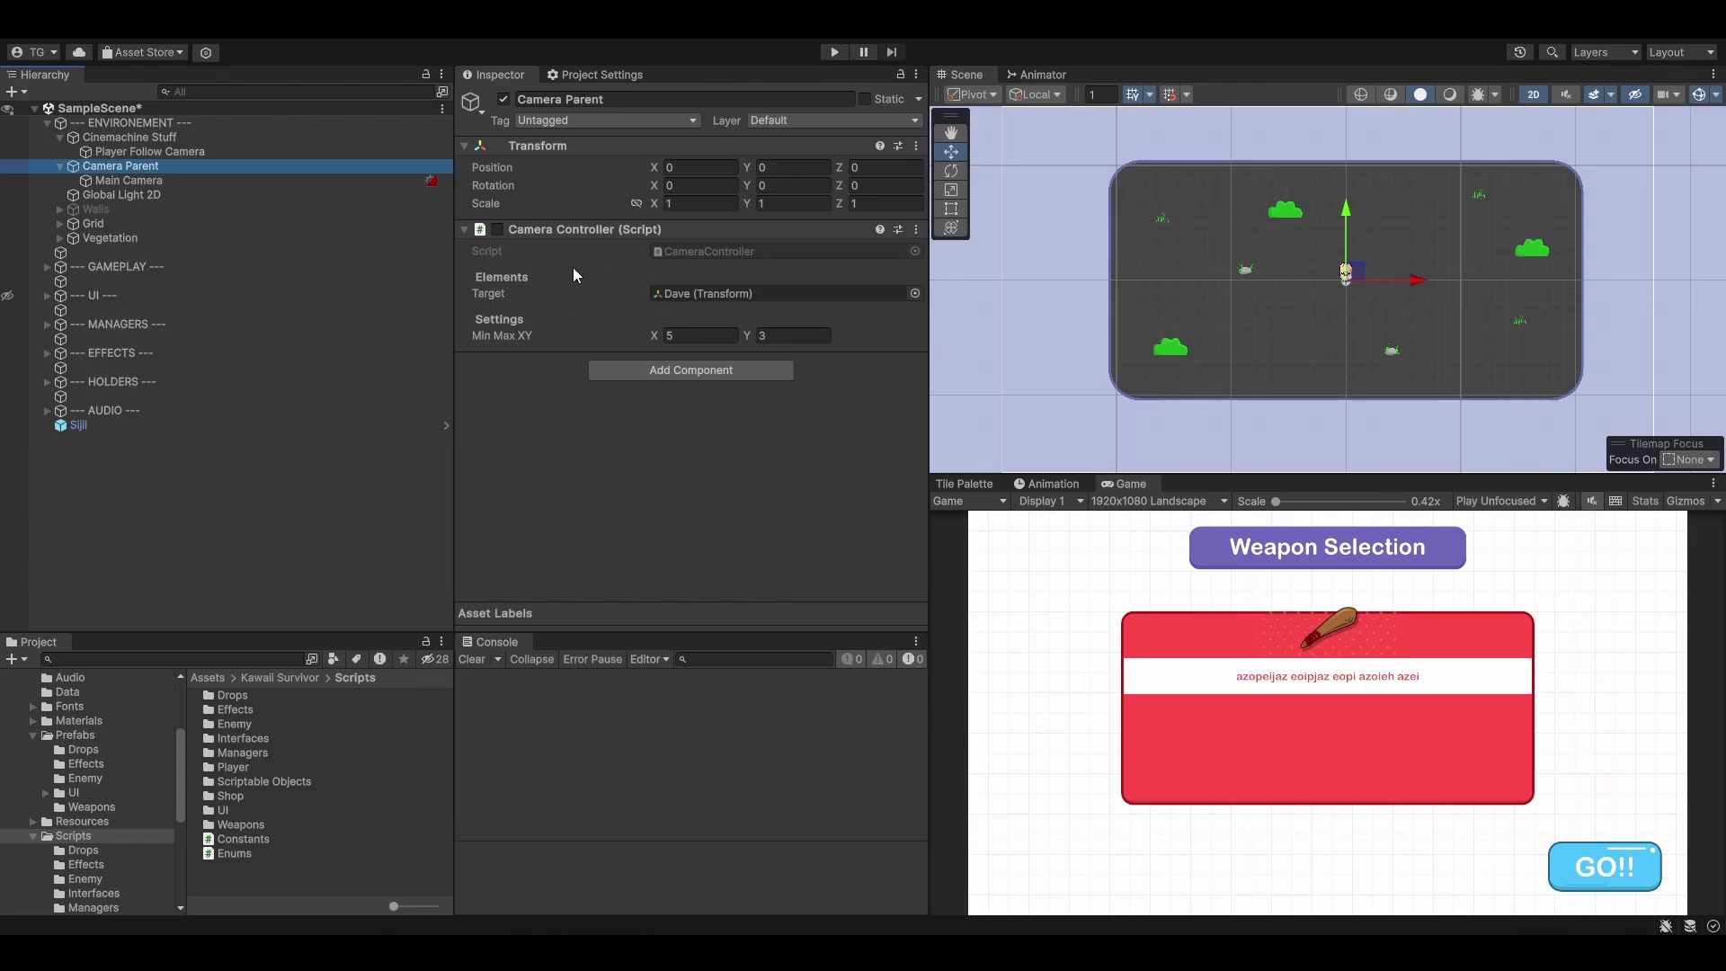
pyautogui.click(916, 230)
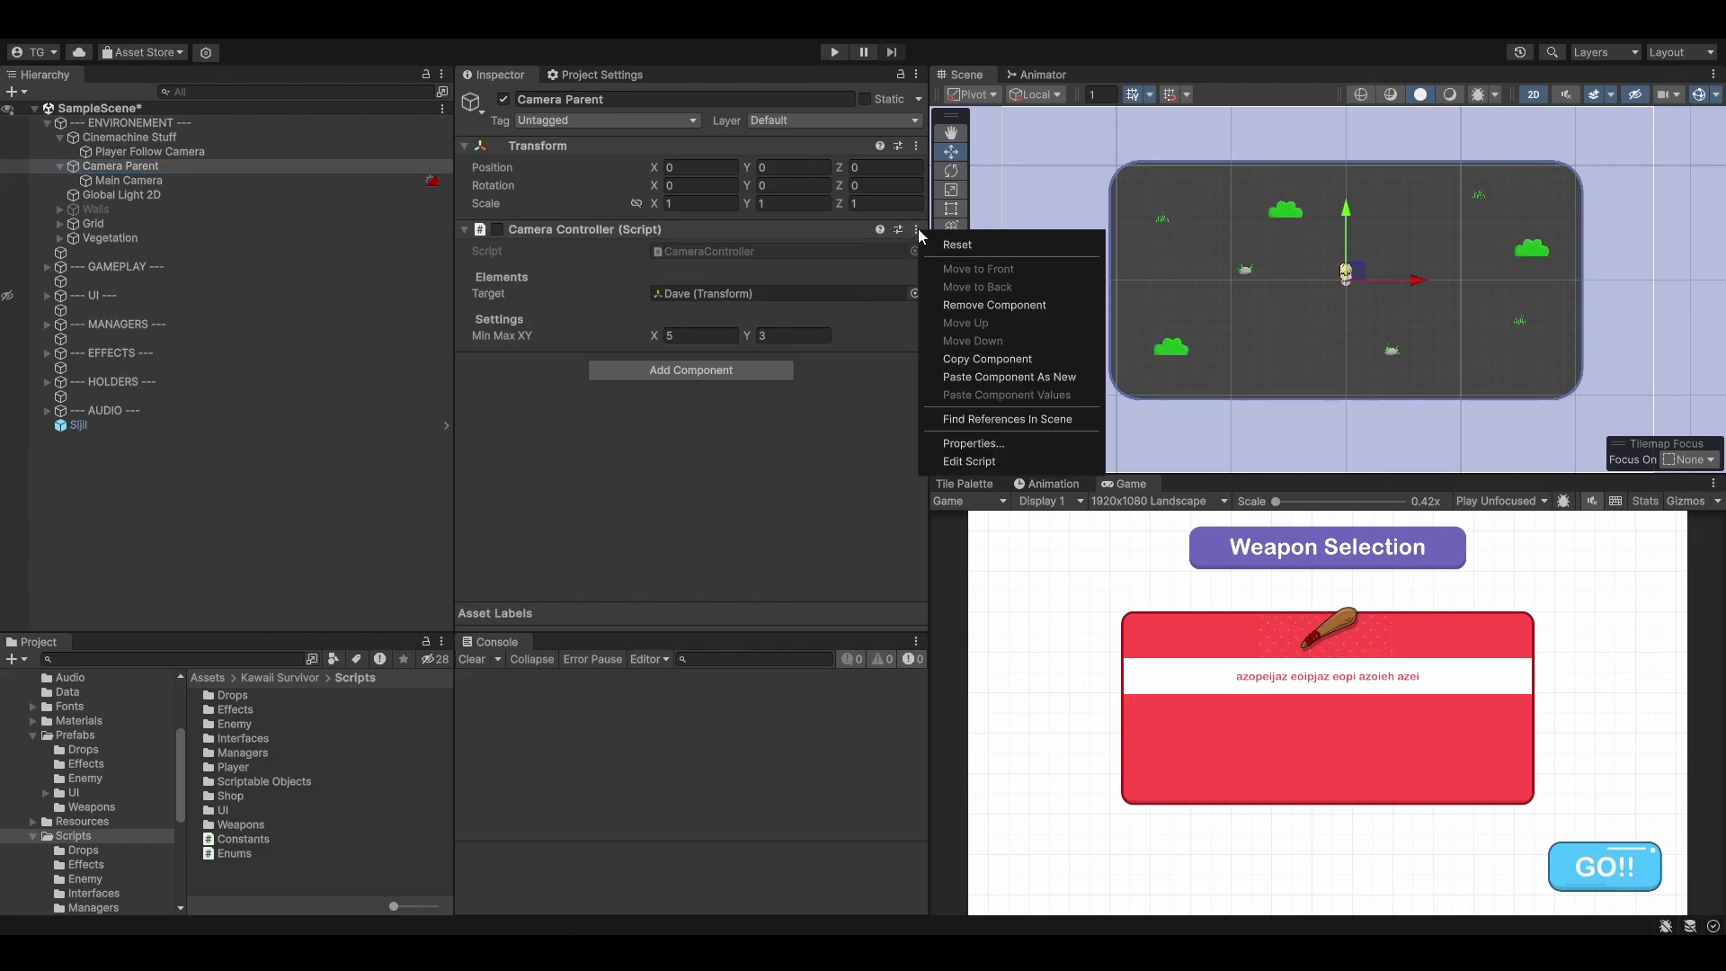
pyautogui.click(942, 306)
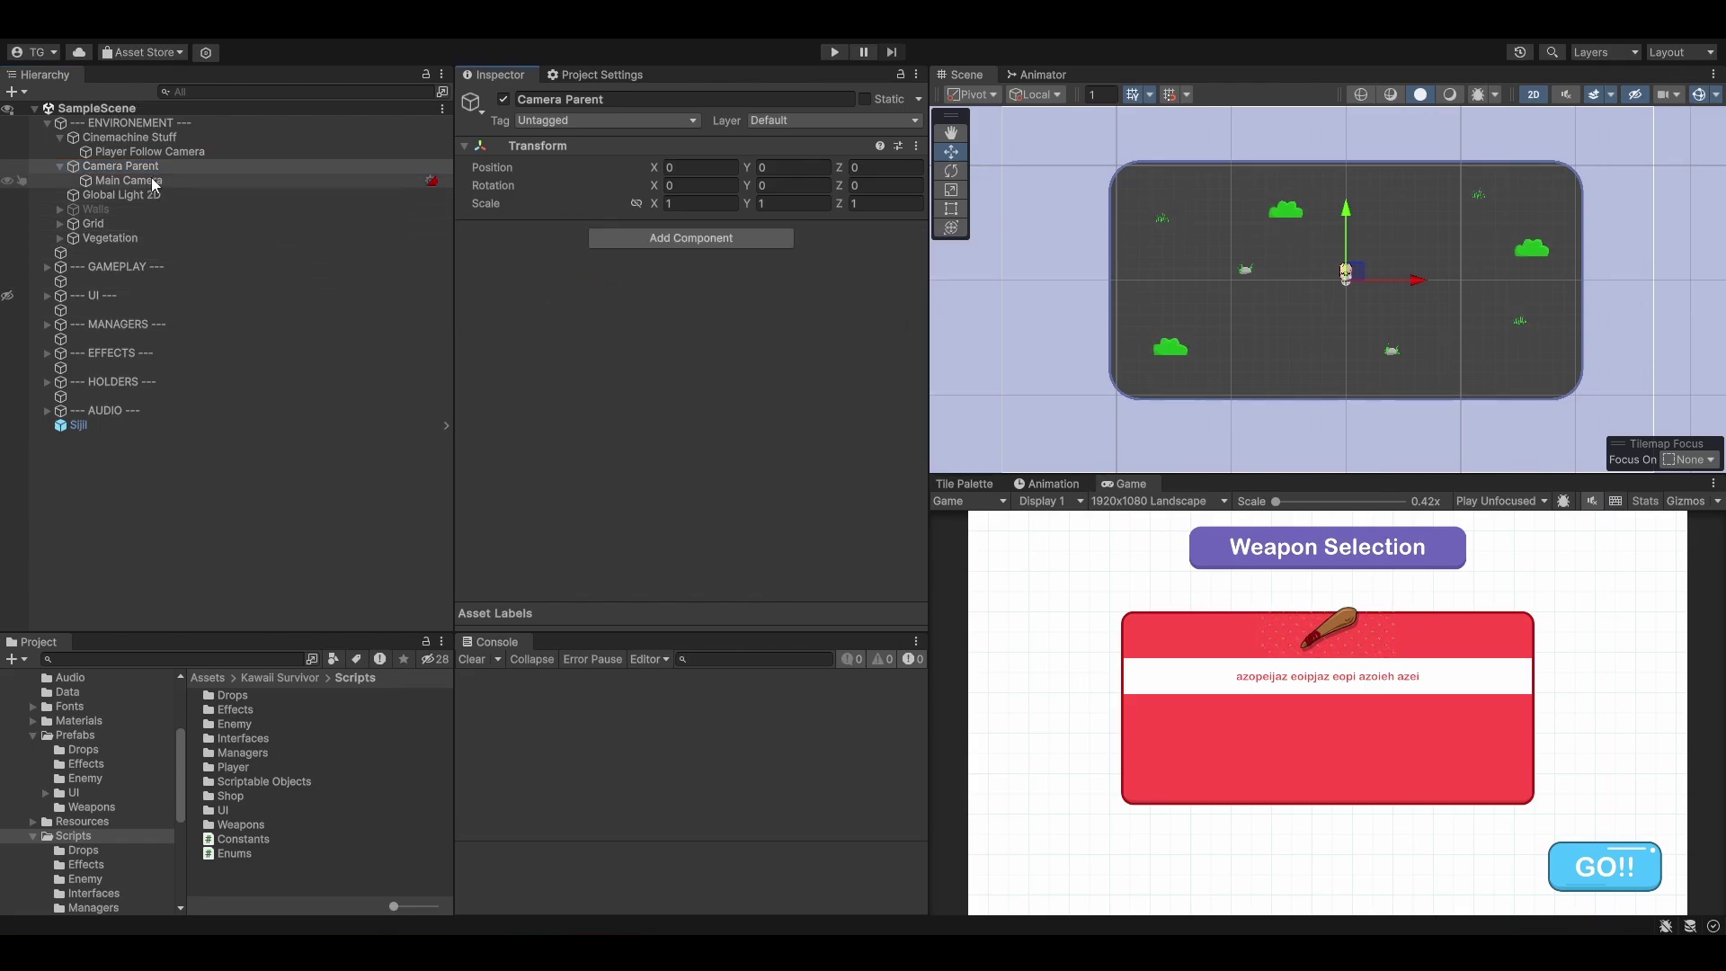
# Step: Check Main Camera's CinemachineBrain, showing Player Follow Camera as the live camera
pyautogui.click(155, 150)
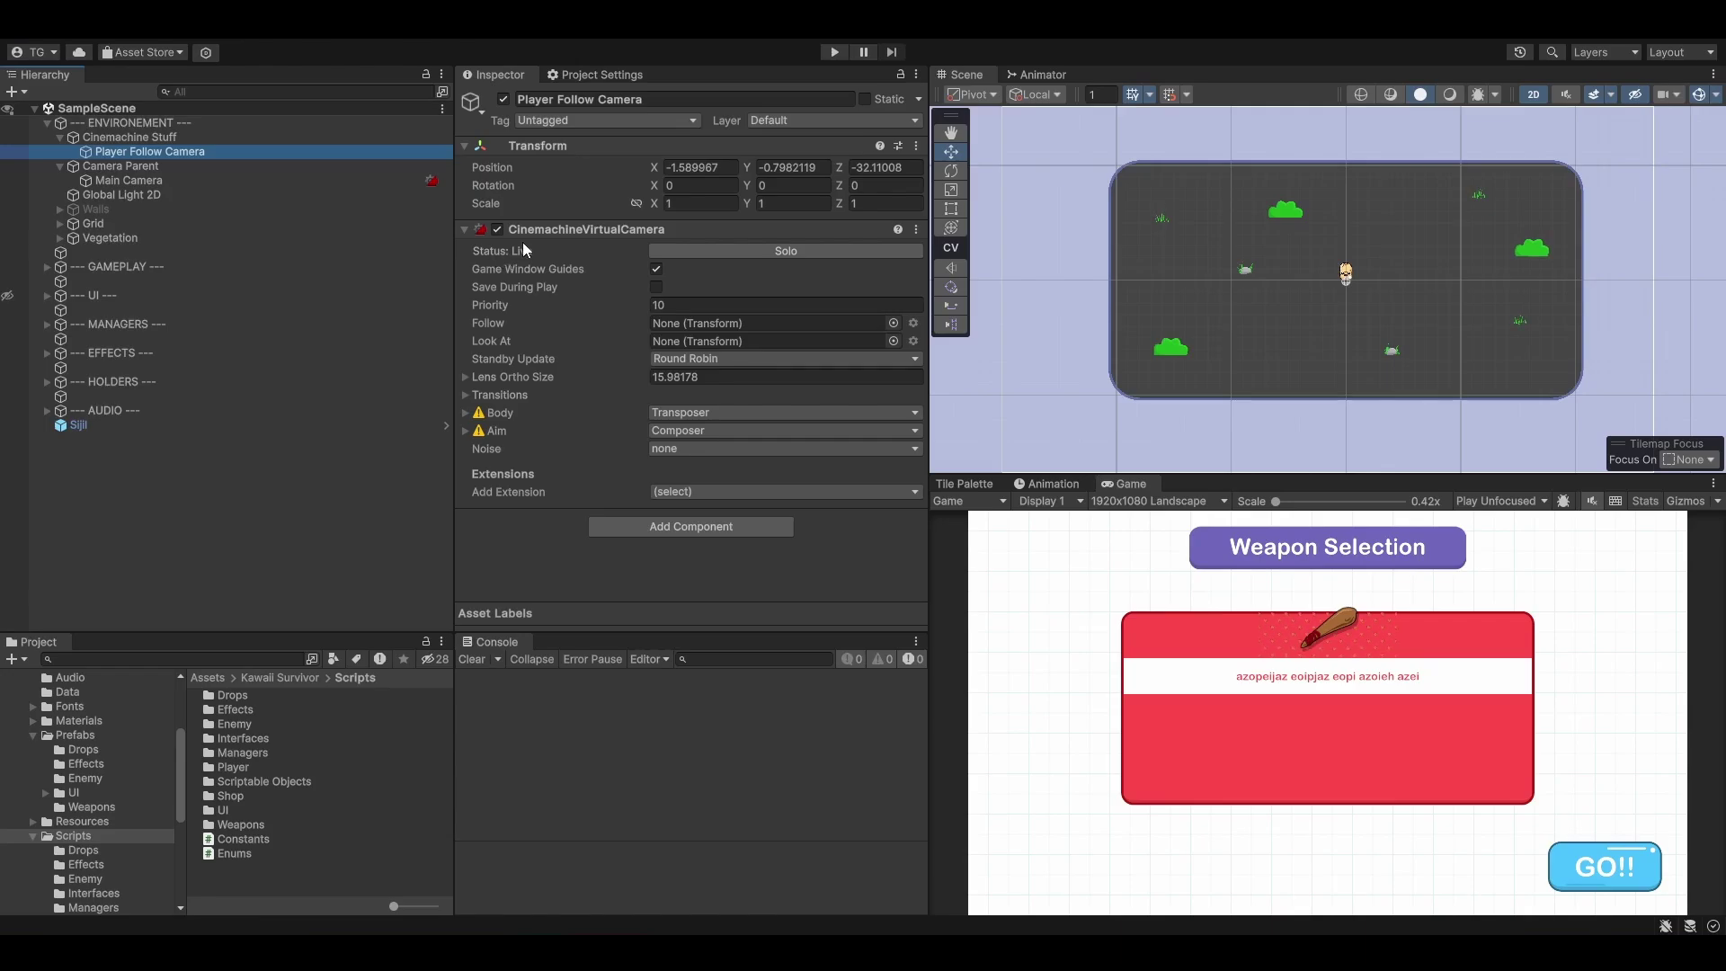
pyautogui.click(423, 180)
pyautogui.scroll(-10, 631, 457)
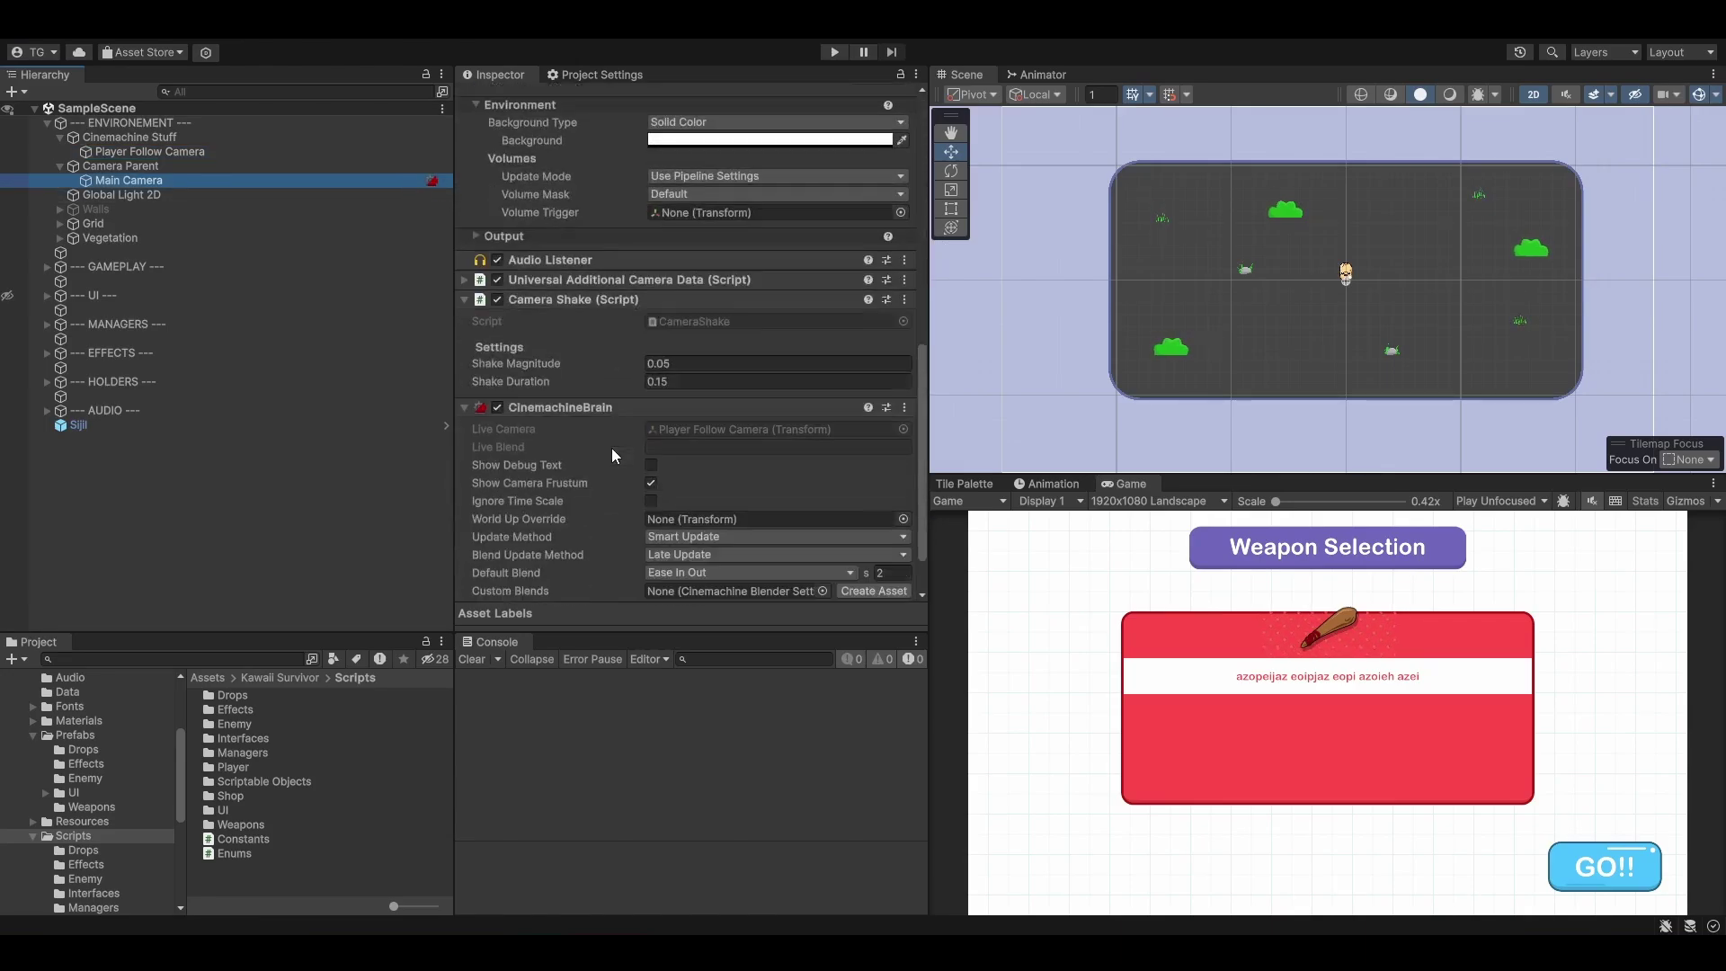
pyautogui.scroll(-2, 609, 444)
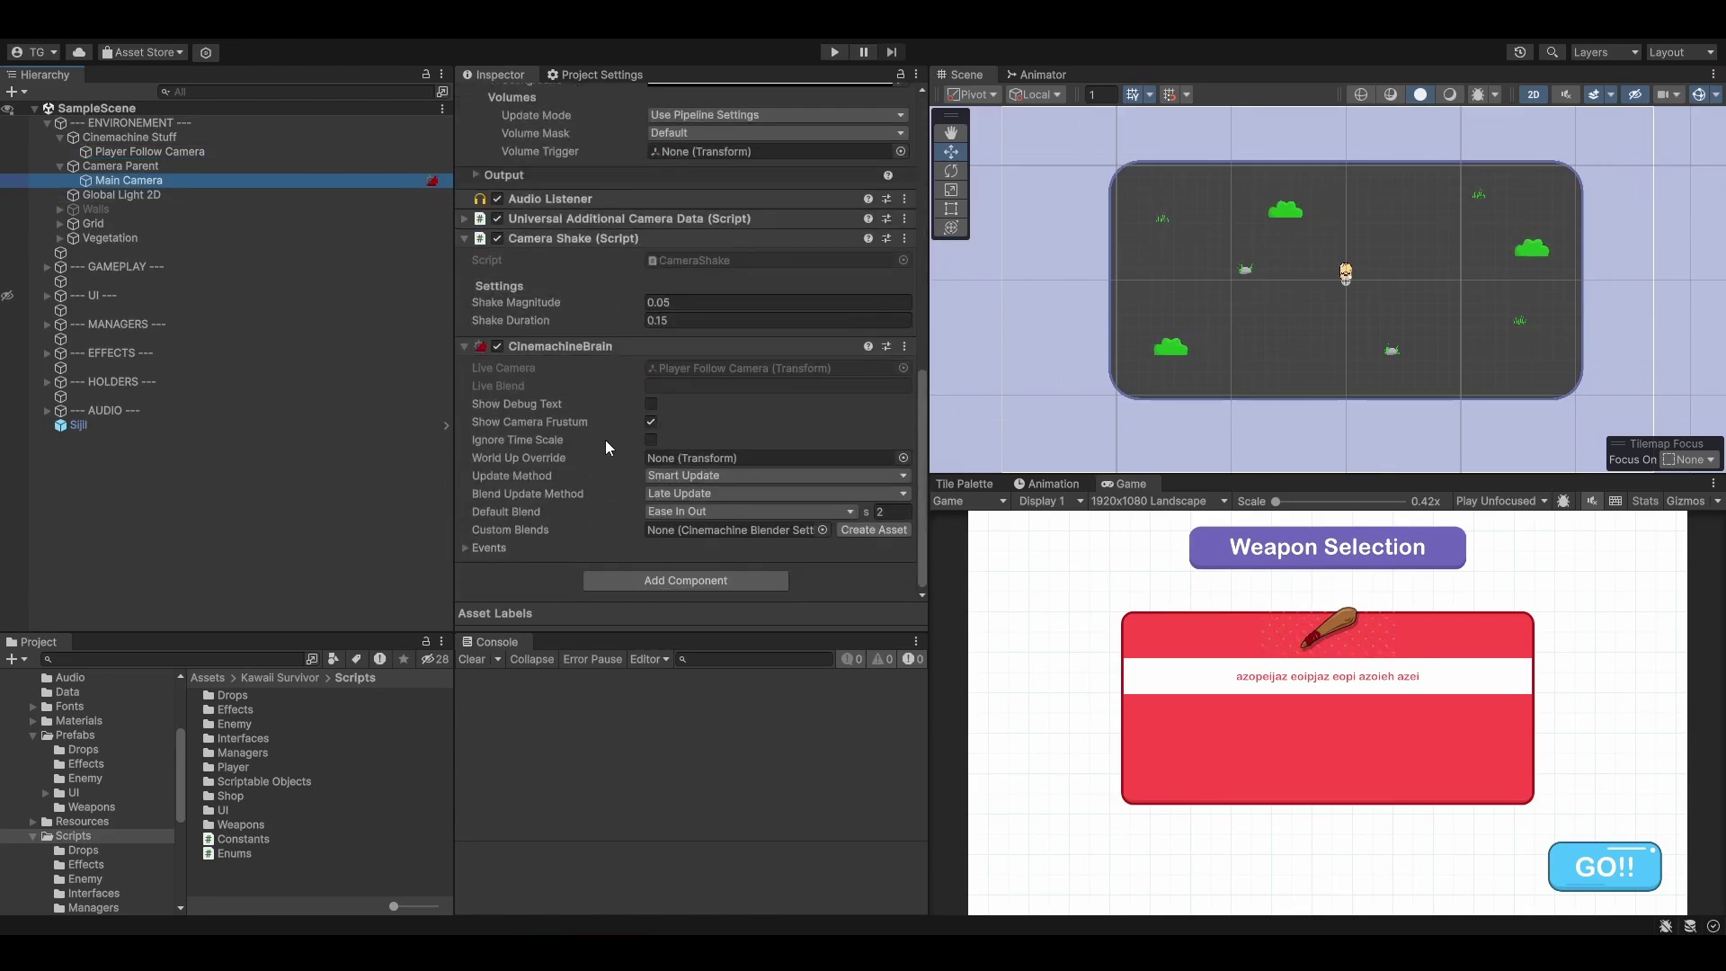
pyautogui.click(252, 138)
pyautogui.click(282, 152)
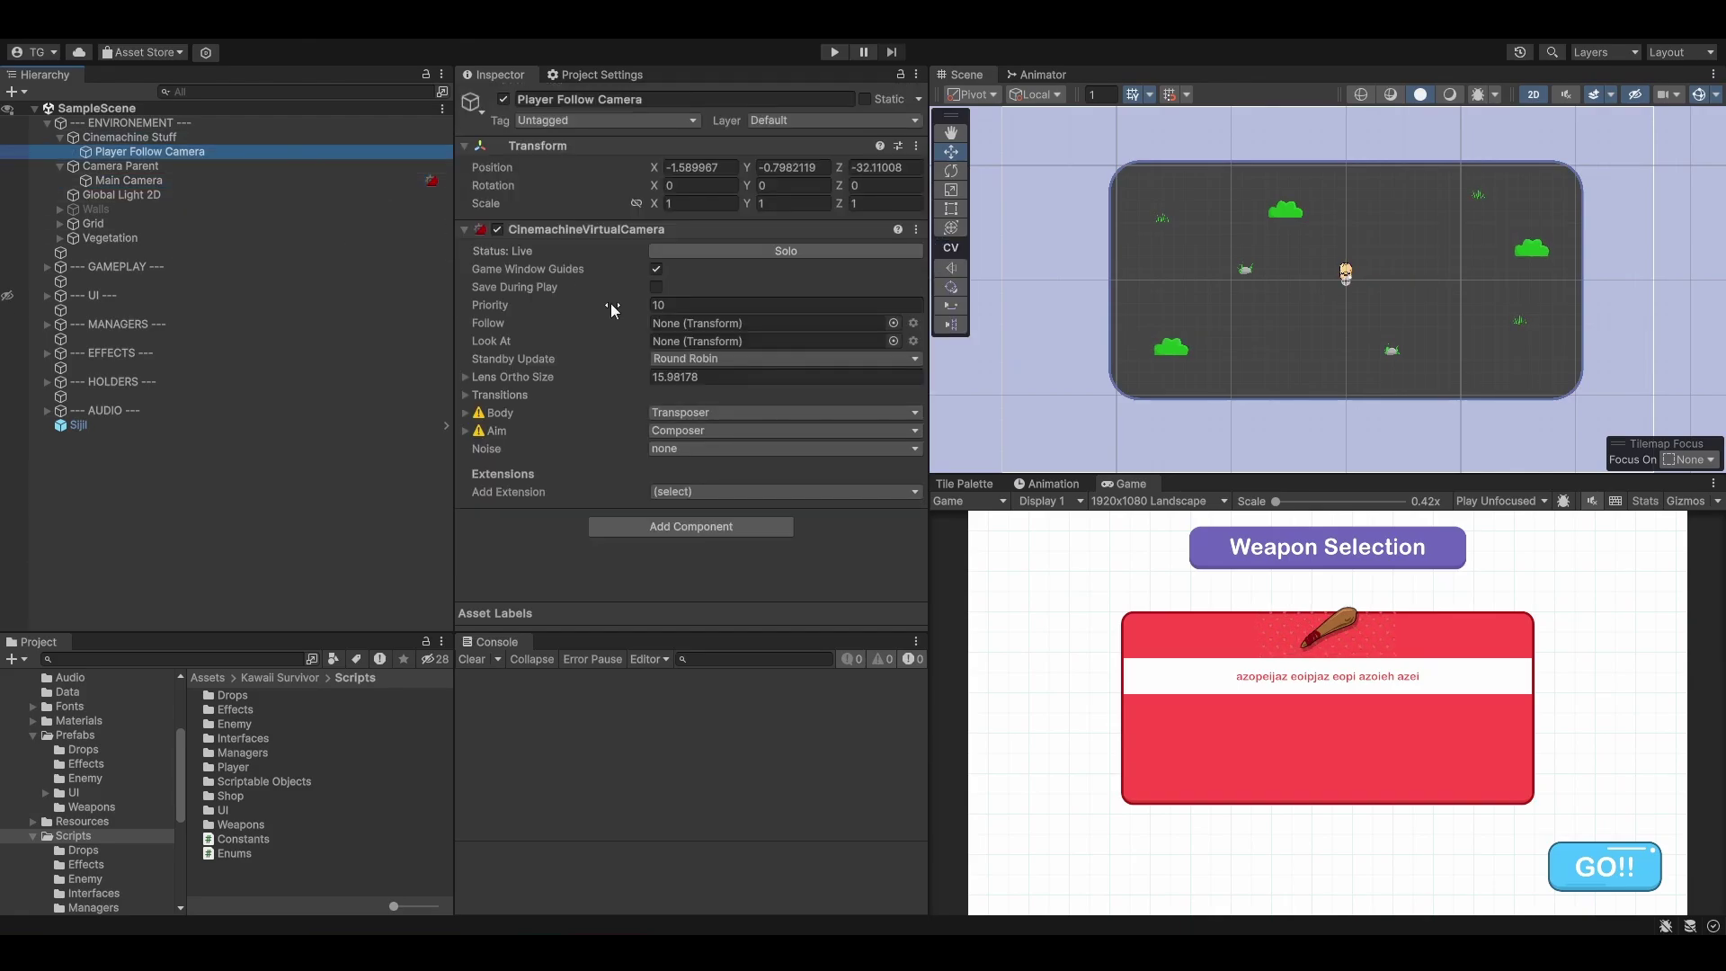
pyautogui.click(310, 178)
pyautogui.scroll(-8, 575, 431)
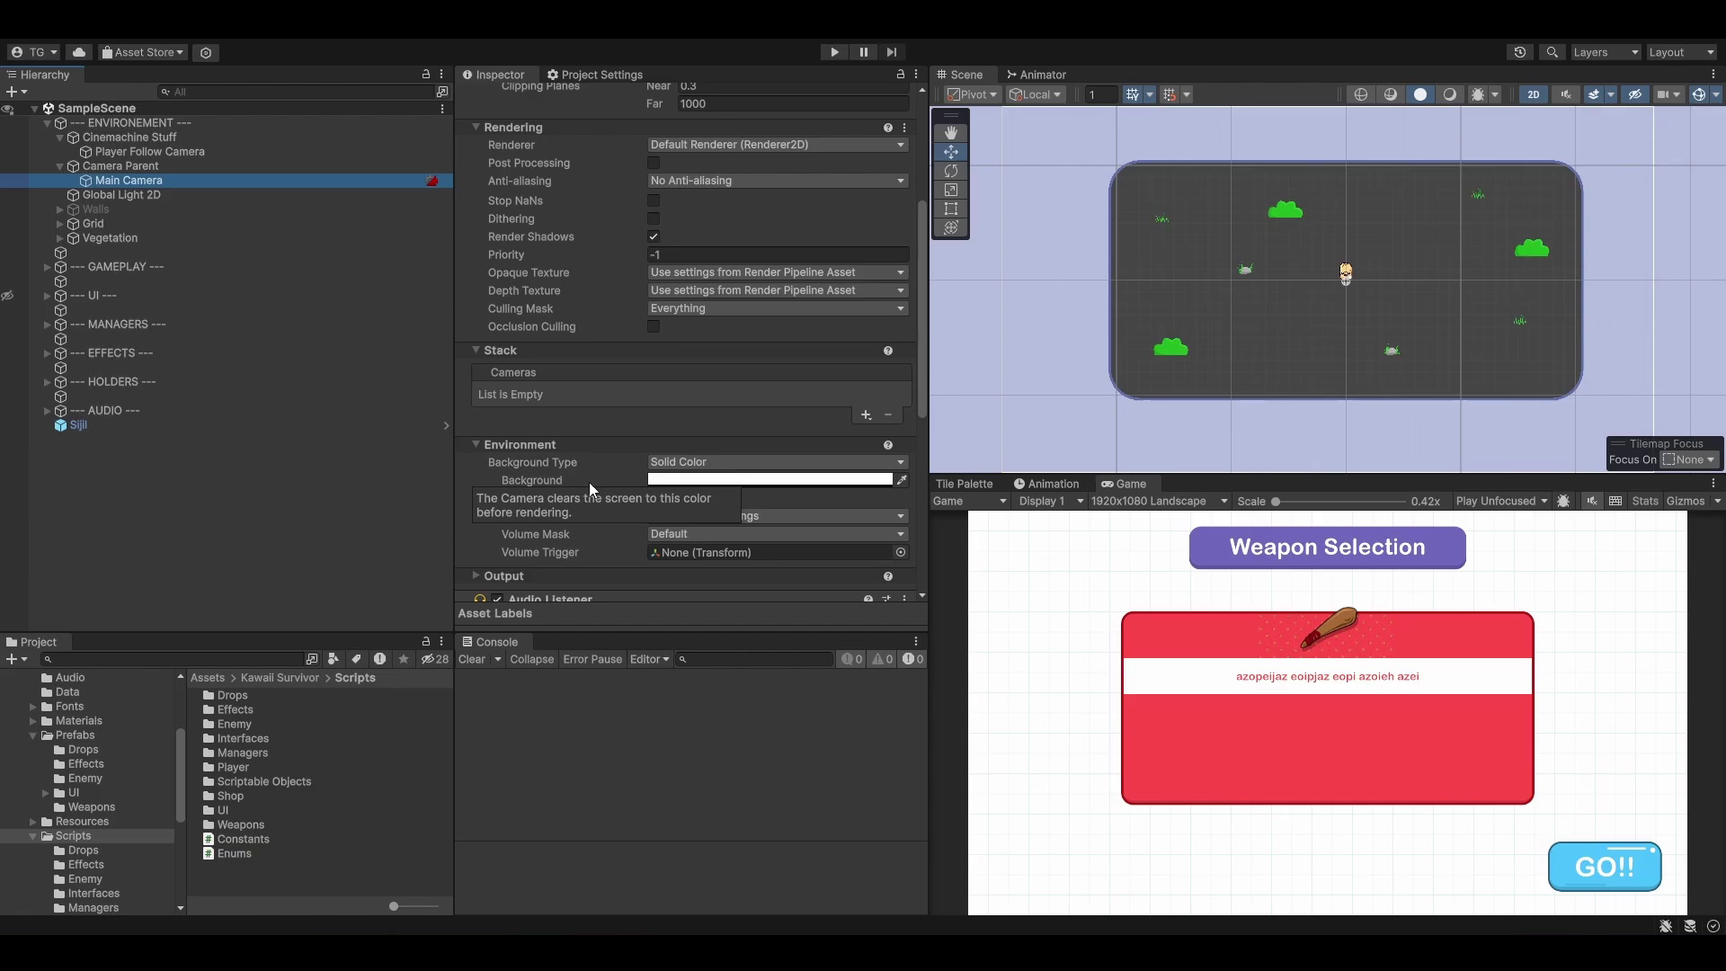
pyautogui.scroll(-8, 593, 486)
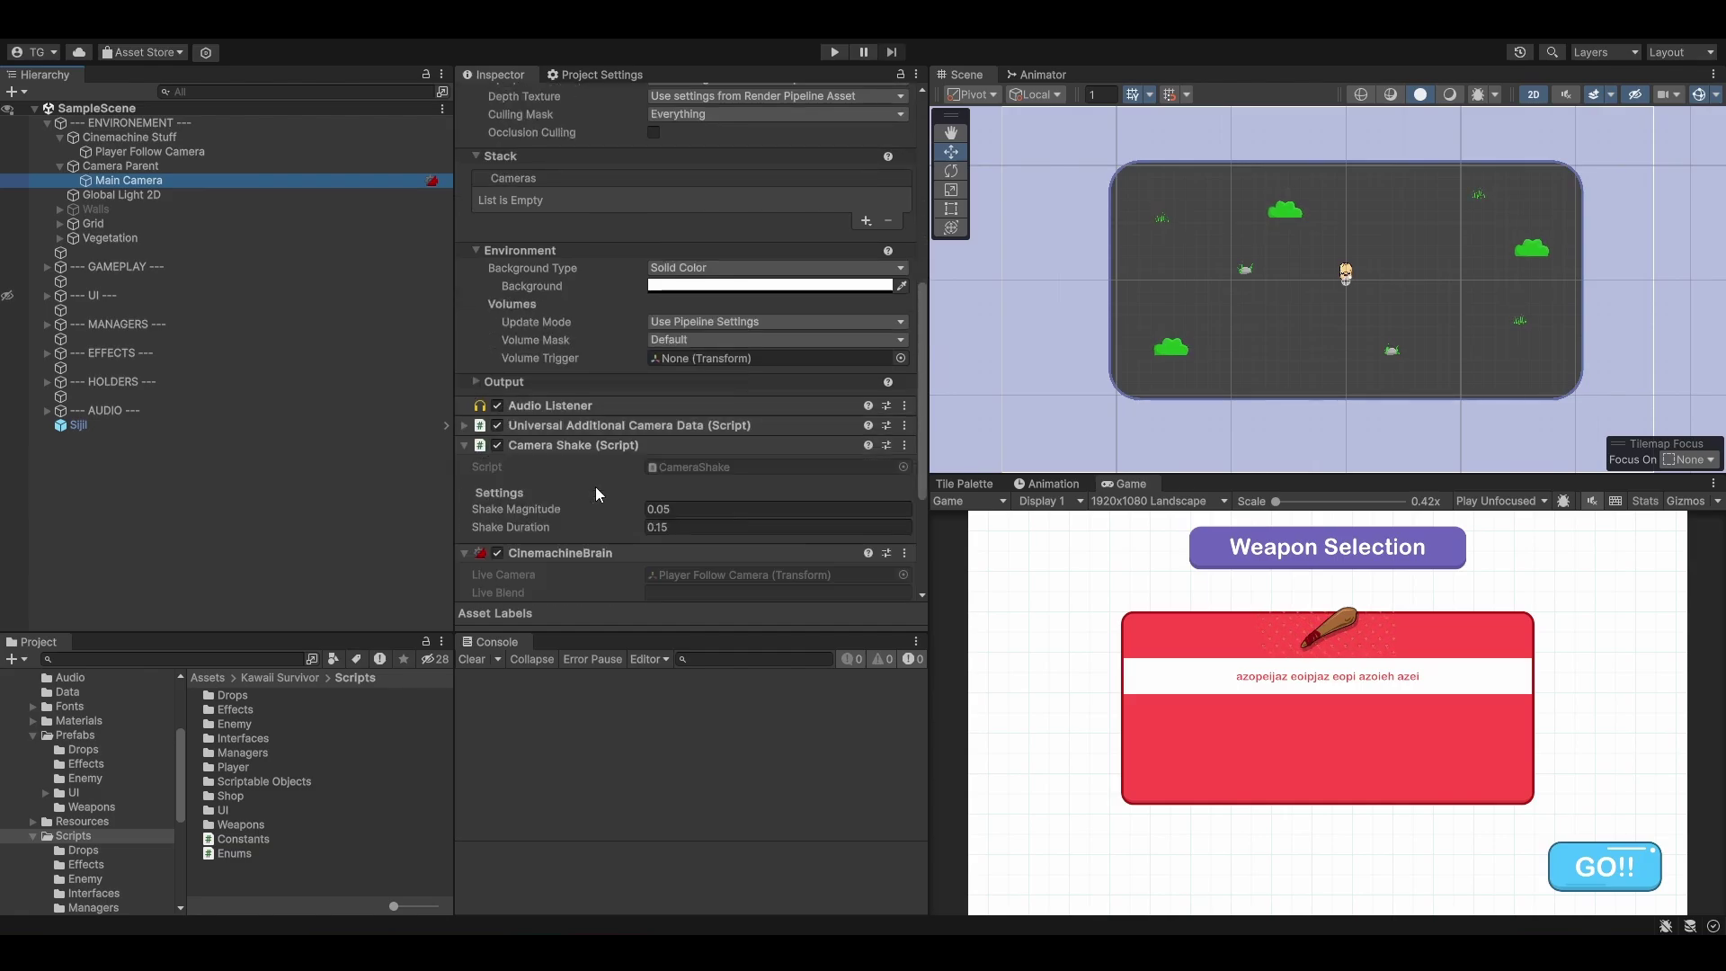
pyautogui.scroll(-2, 654, 418)
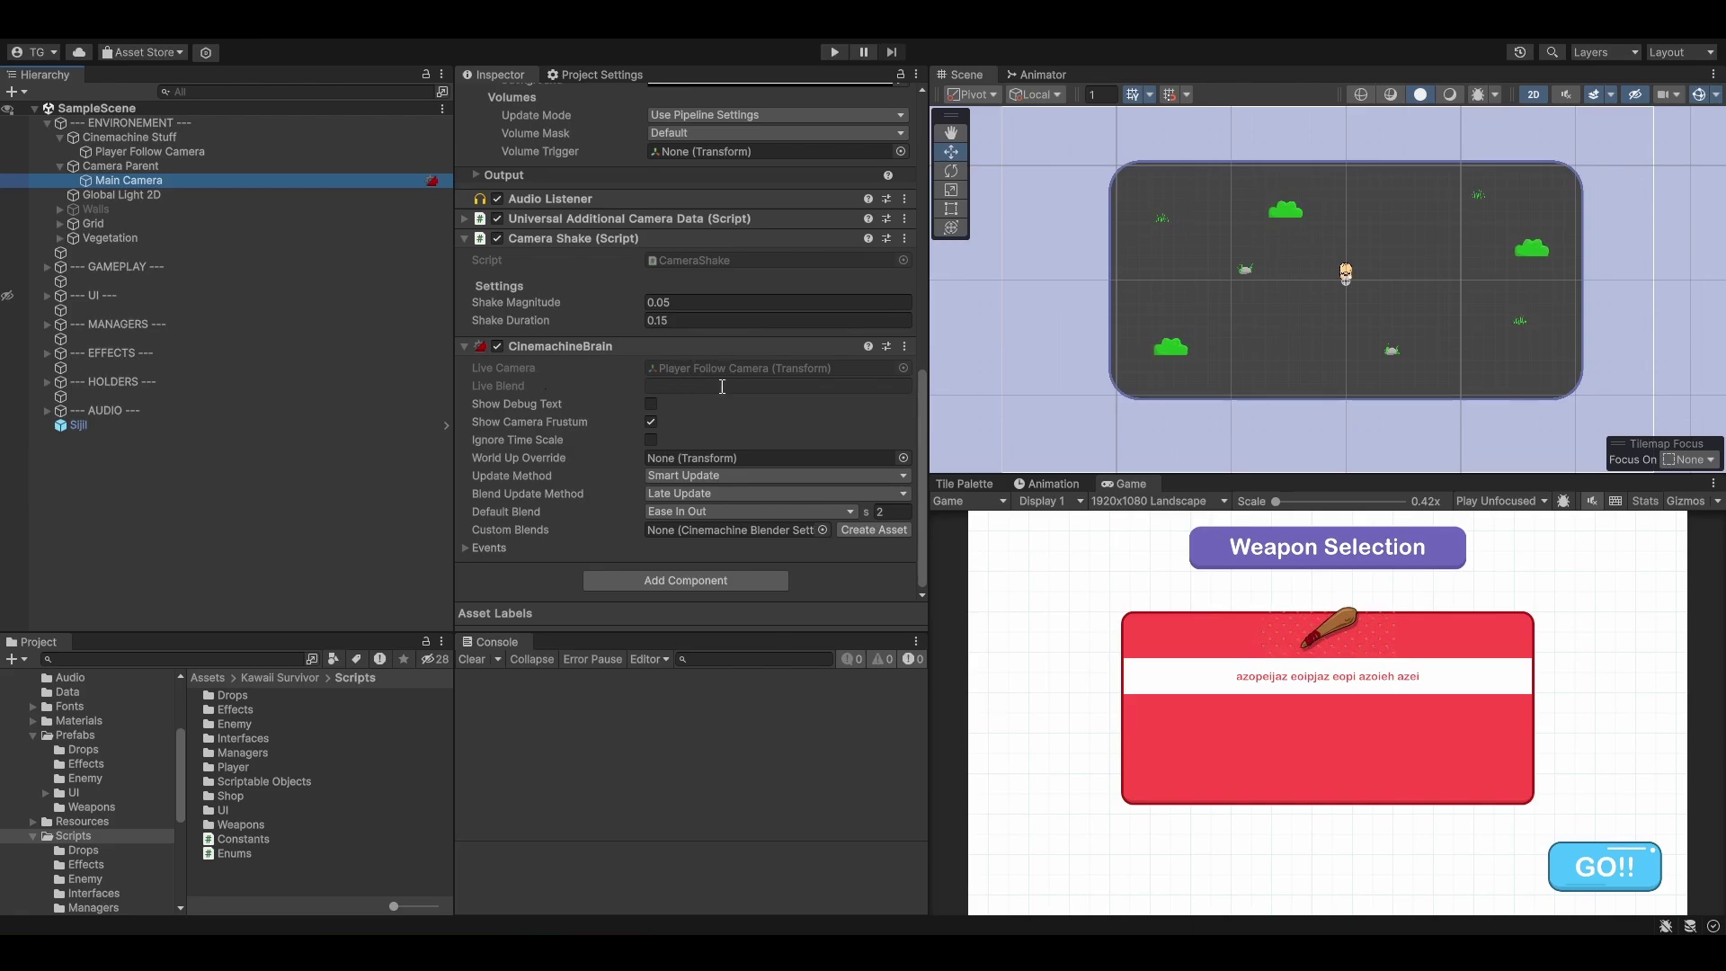
# Step: Deactivate the --- UI --- object to hide the Weapon Selection screen
pyautogui.click(196, 295)
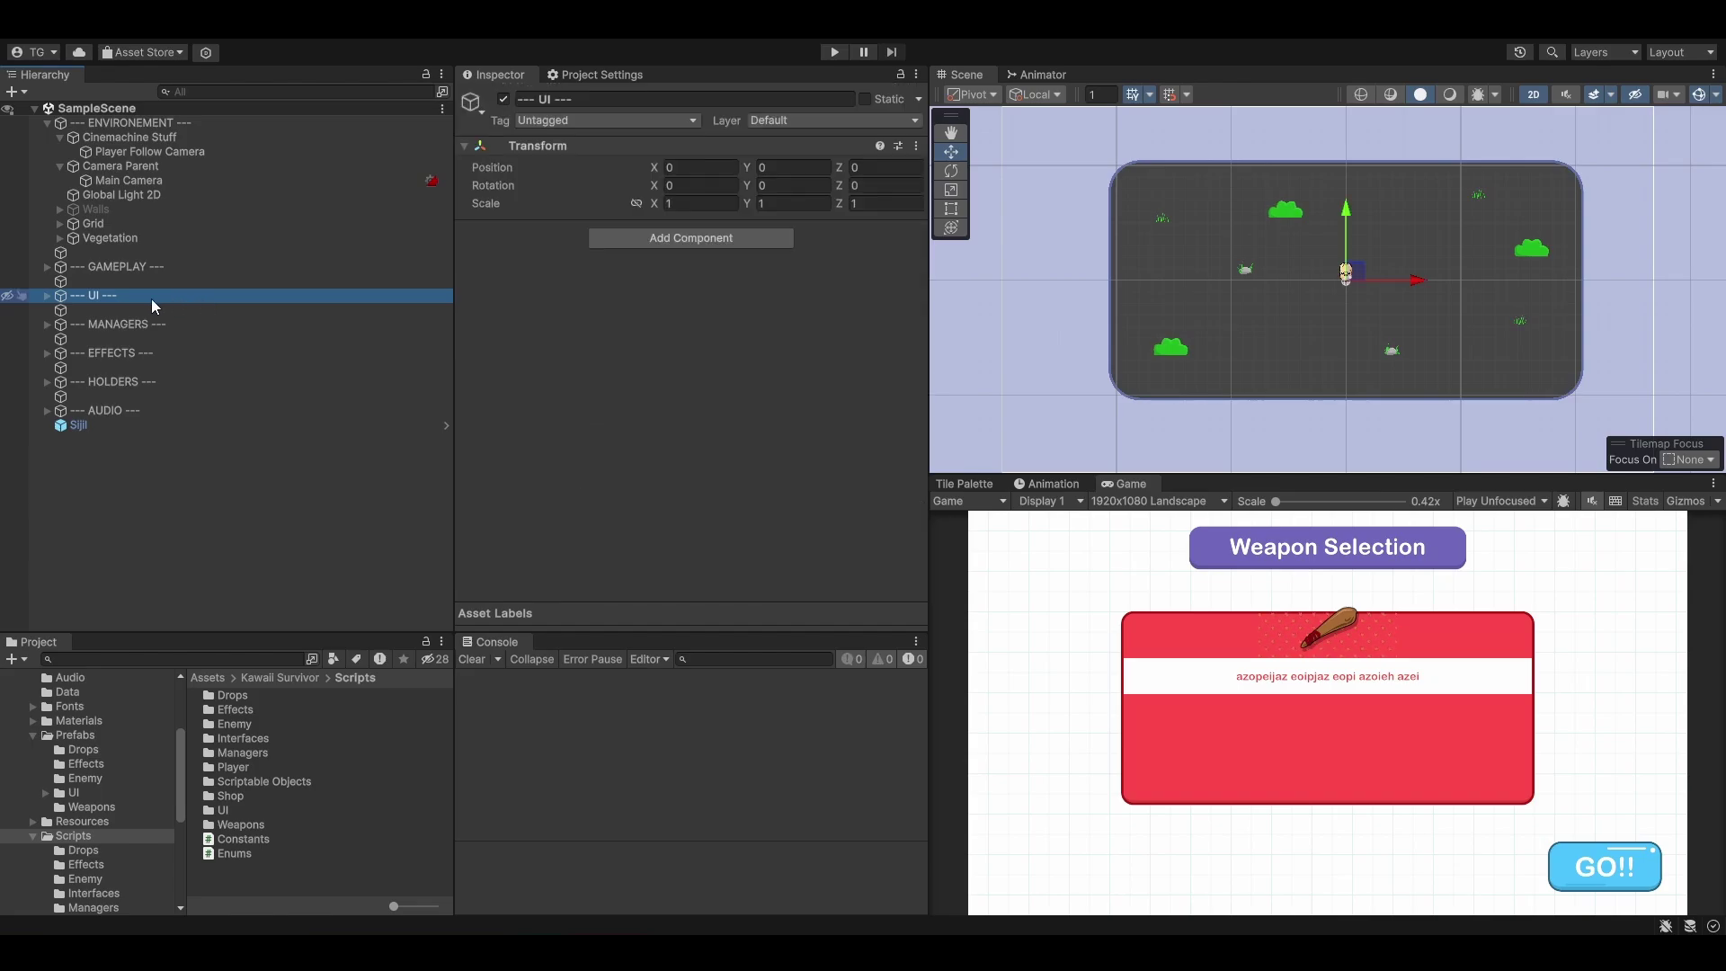
pyautogui.click(503, 98)
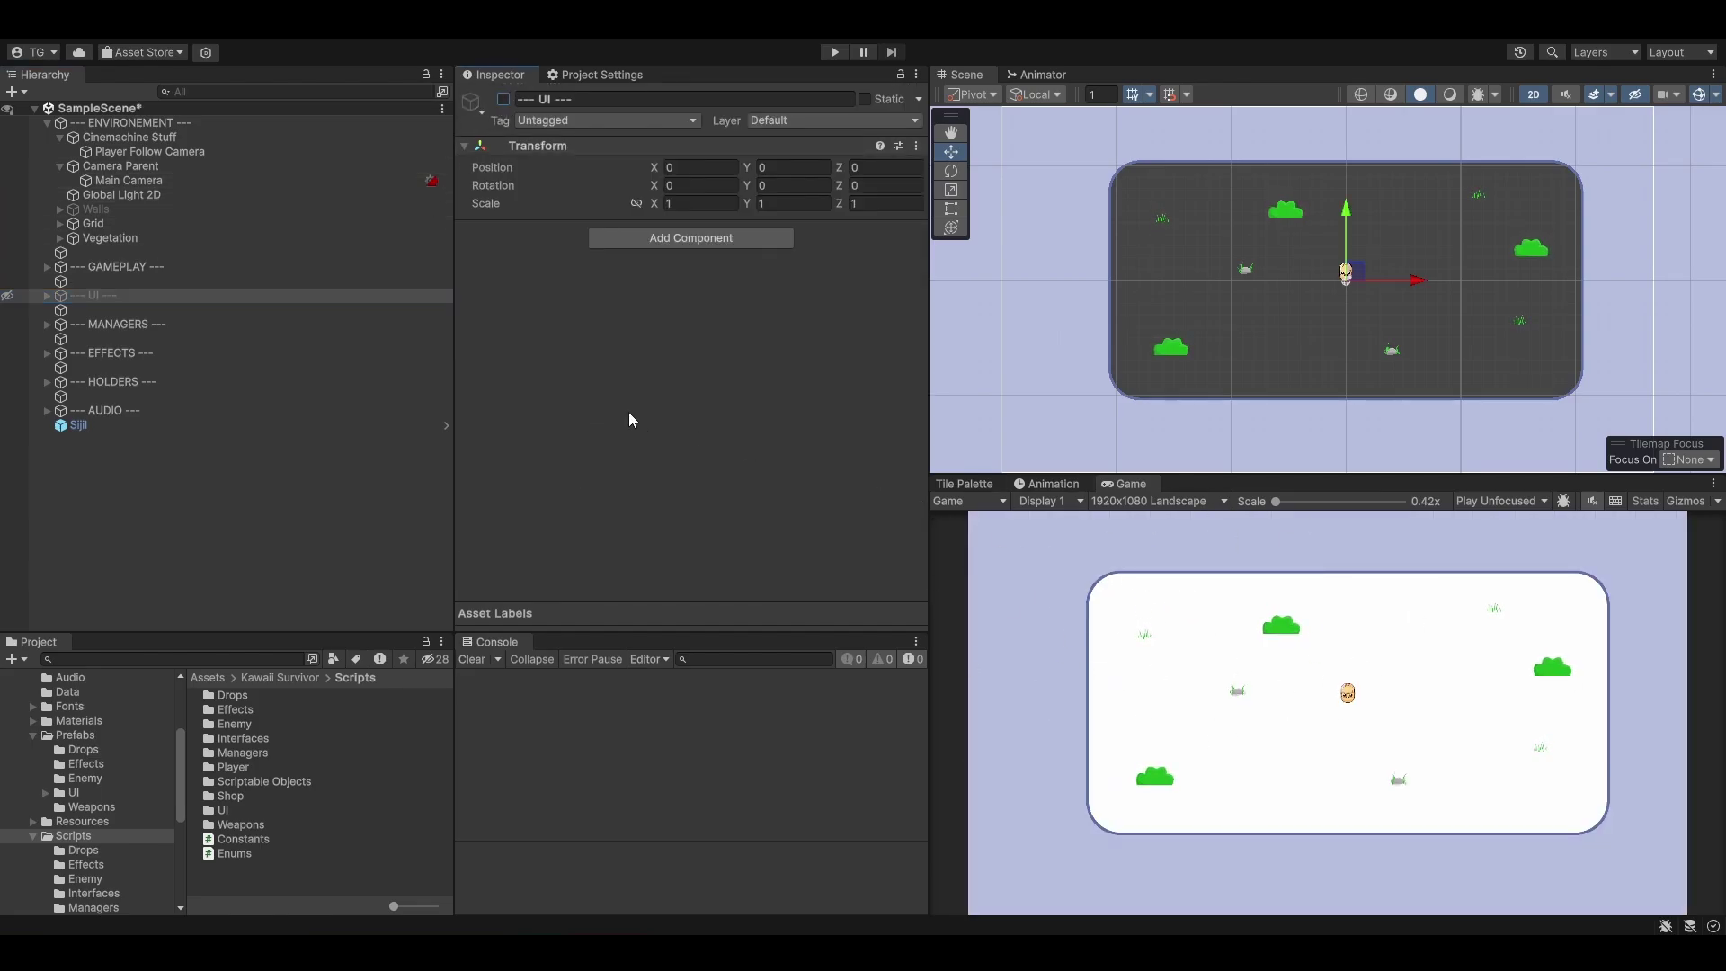
pyautogui.click(179, 152)
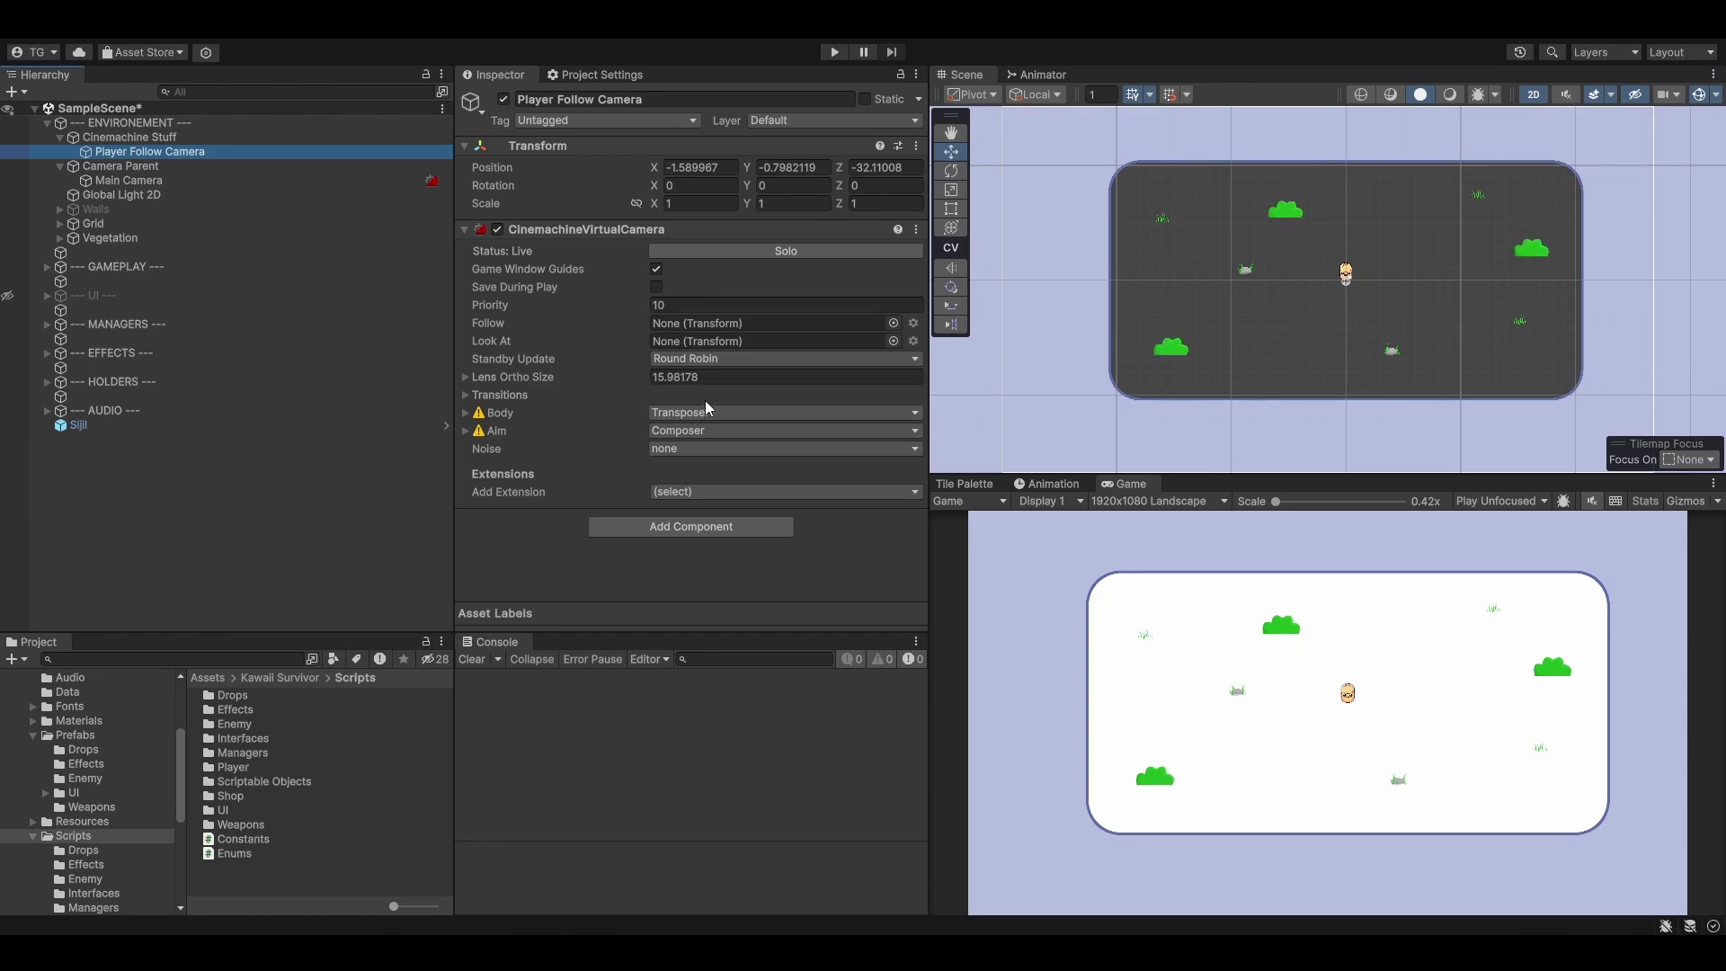
# Step: Set Player Follow Camera's Lens Ortho Size to 8, after comparing with Main Camera's Size
pyautogui.click(473, 381)
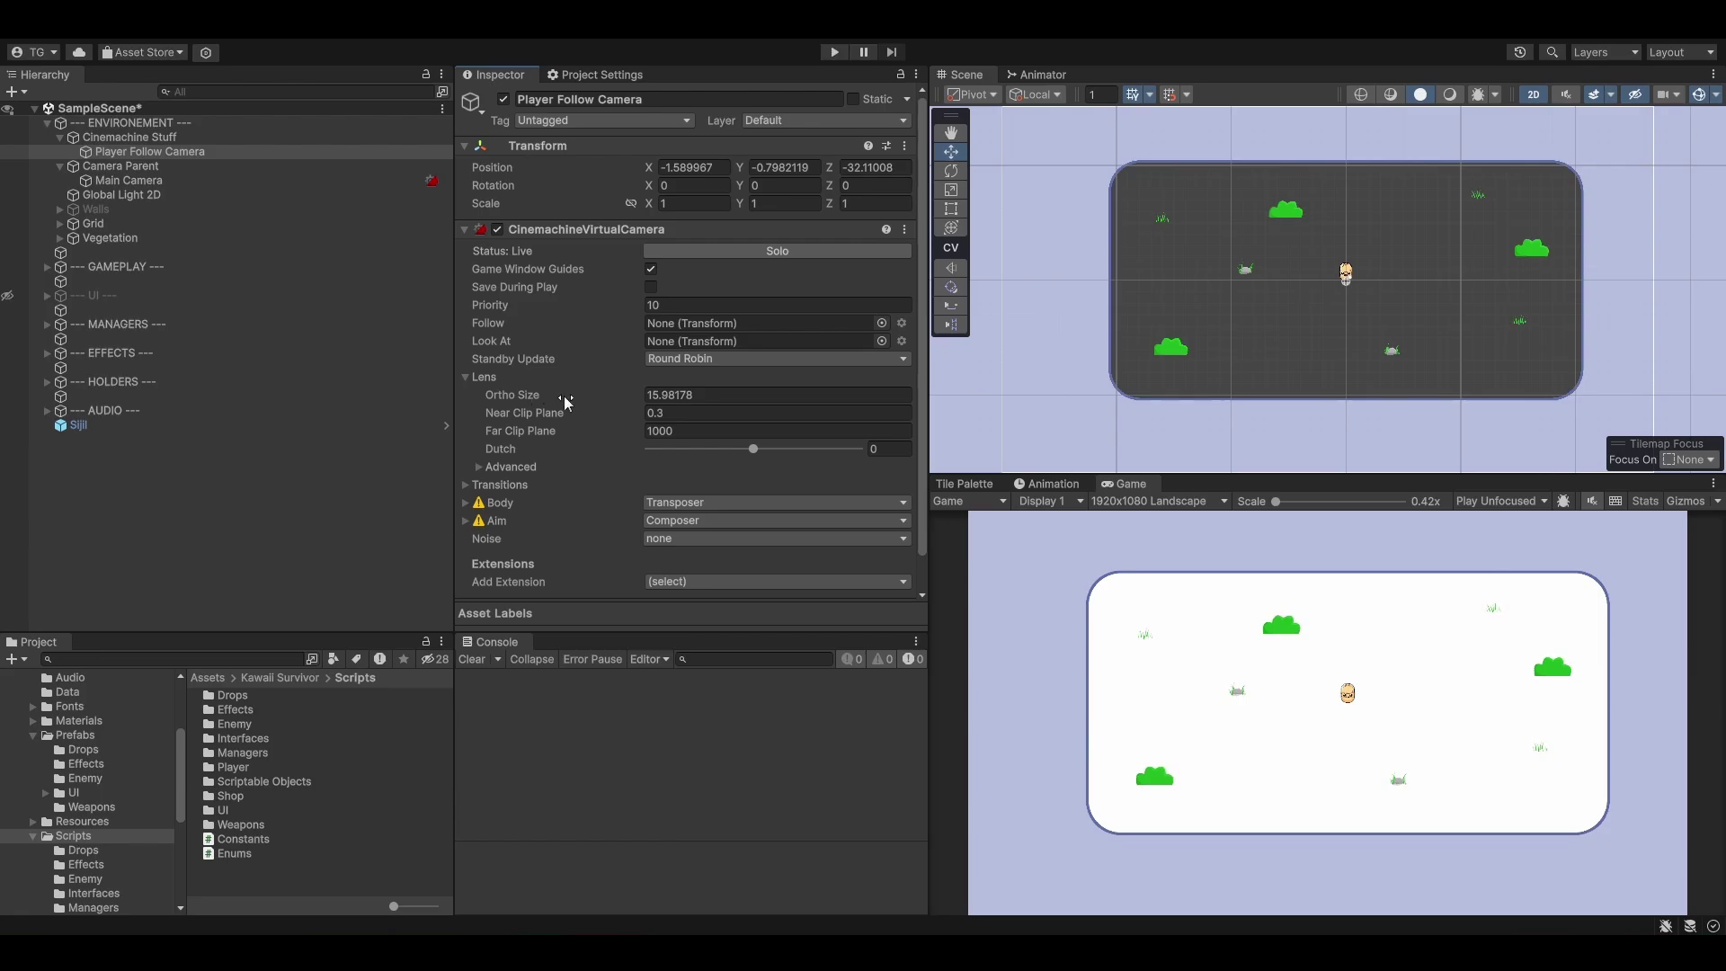
pyautogui.click(270, 180)
pyautogui.scroll(-3, 649, 474)
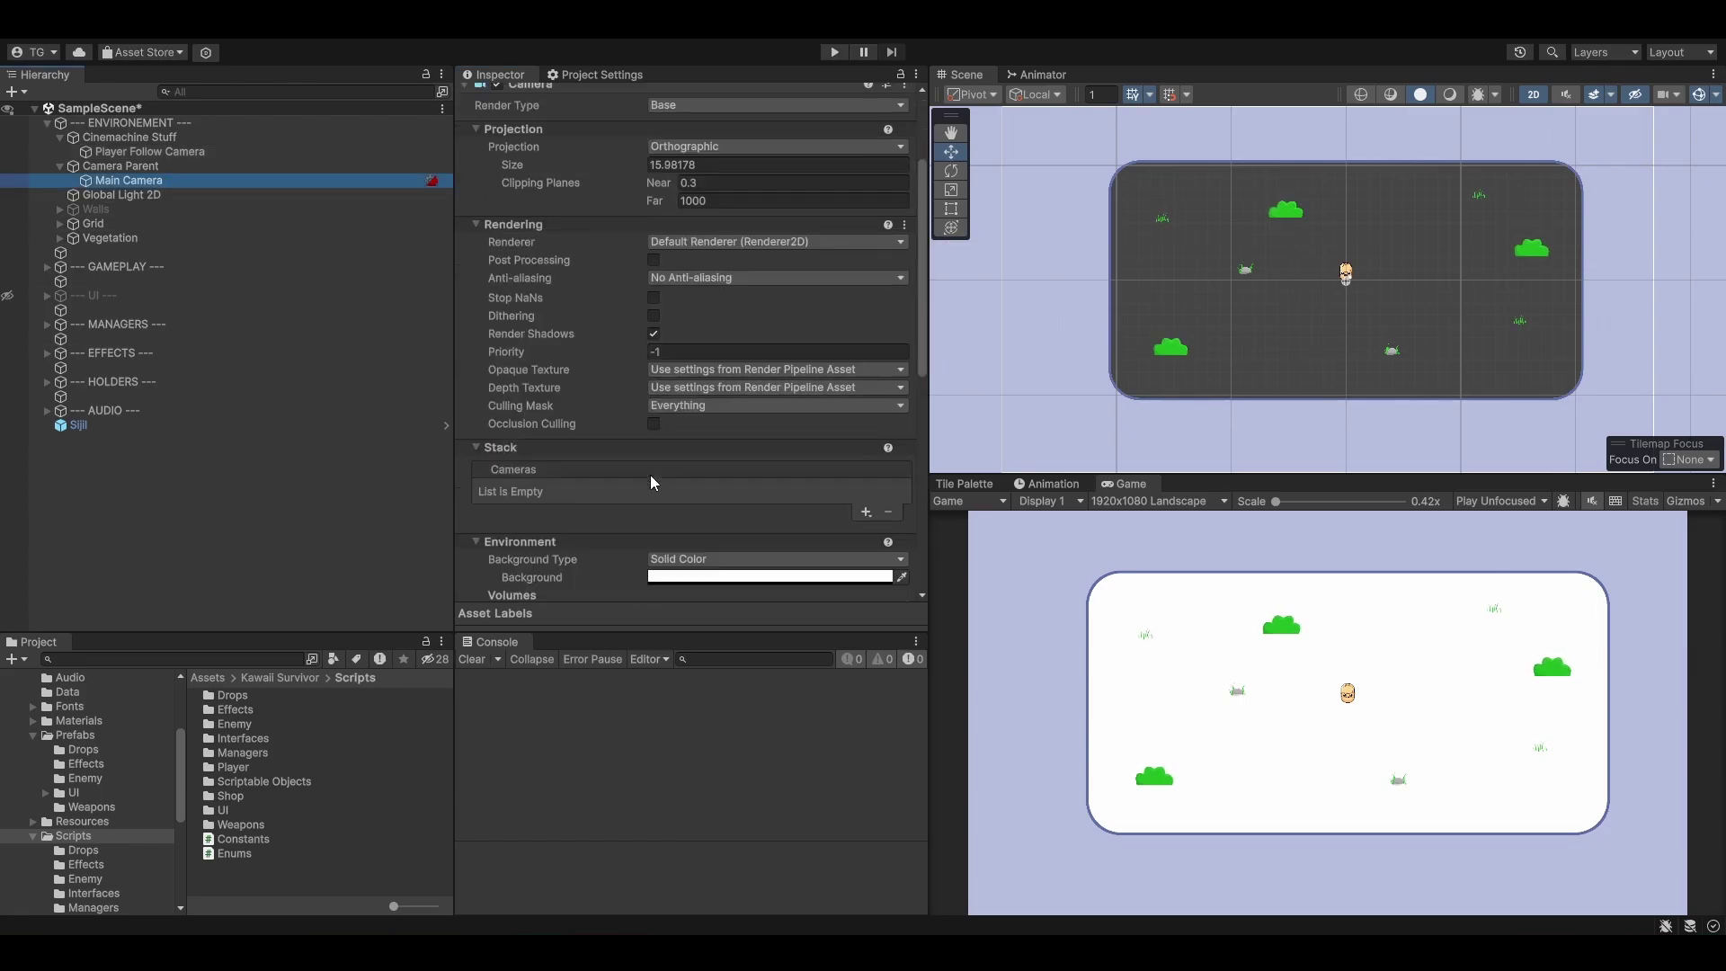
pyautogui.scroll(3, 530, 169)
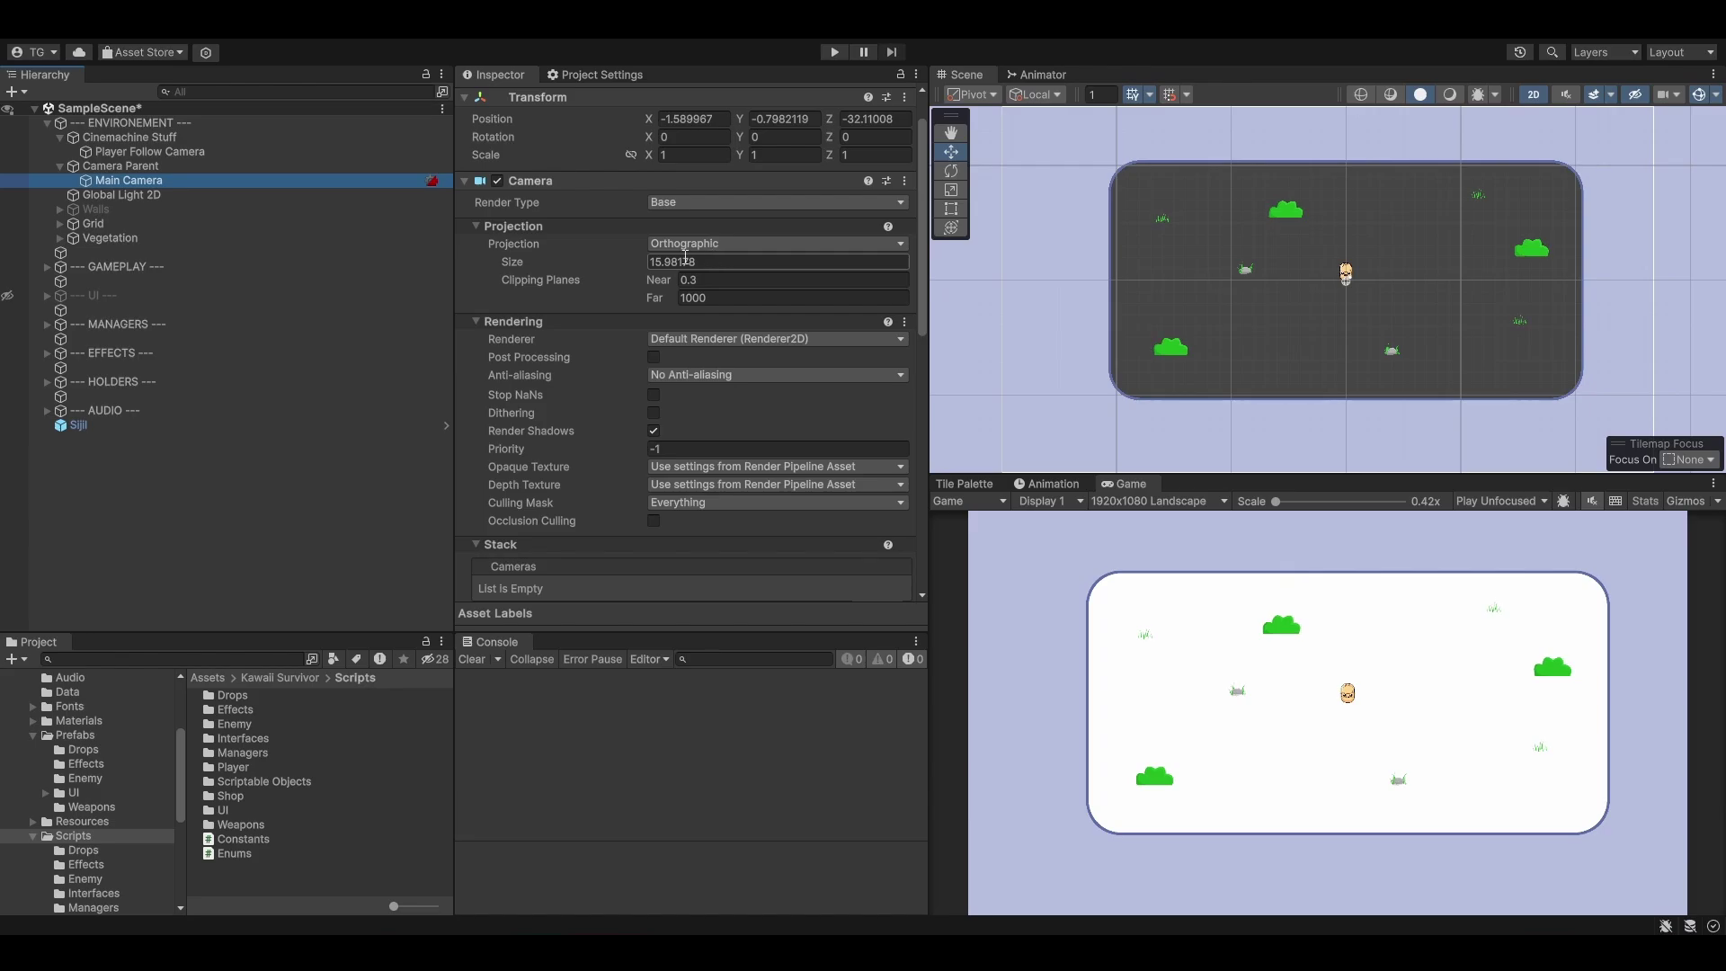
pyautogui.click(213, 152)
pyautogui.click(685, 358)
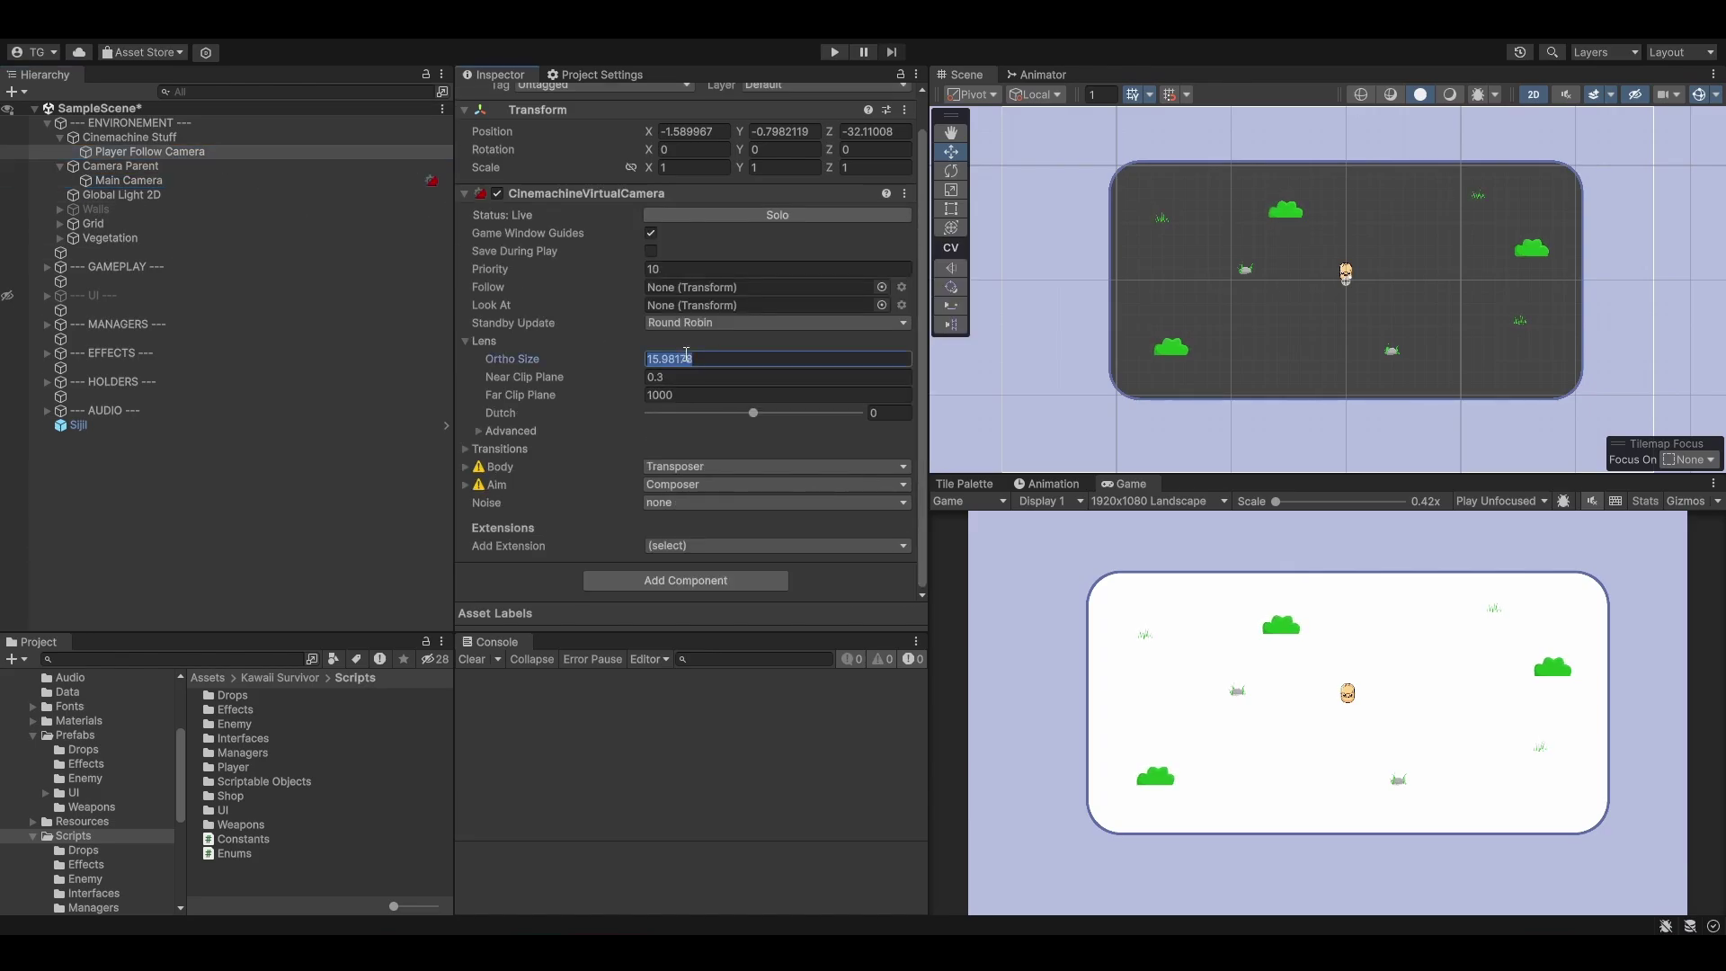
pyautogui.write('7')
pyautogui.press('BackSpace')
pyautogui.write('8')
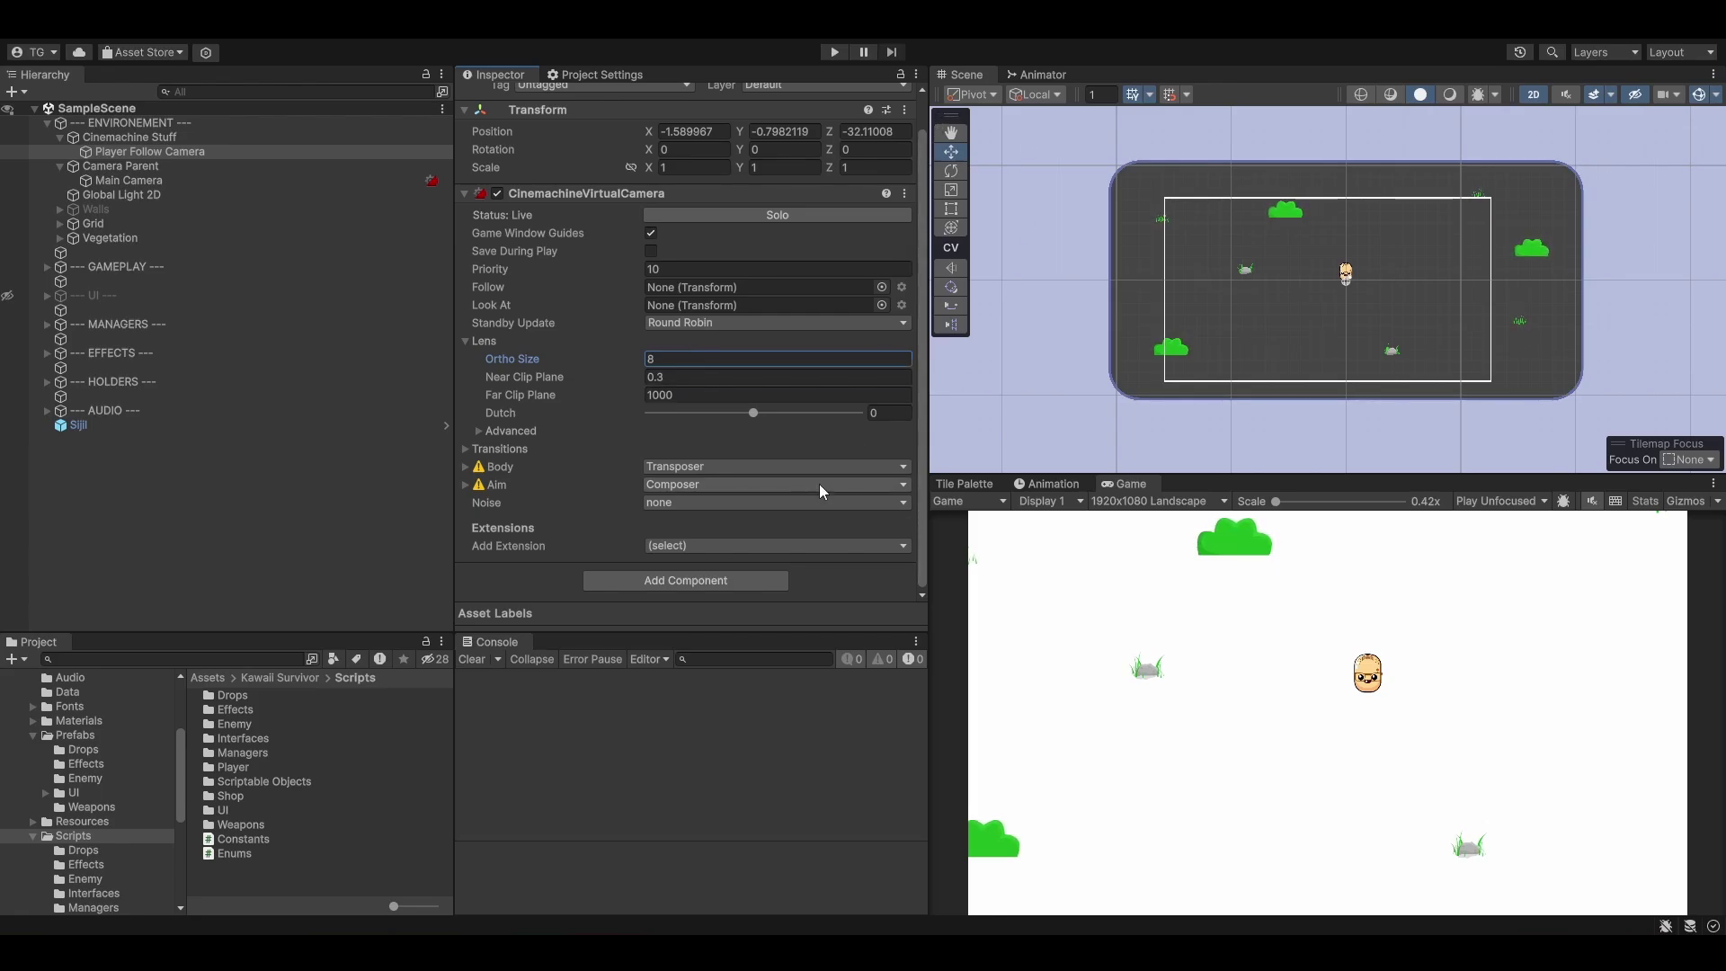
pyautogui.click(47, 266)
# Step: Test-move Dave in the Scene view, then undo the move
pyautogui.click(126, 282)
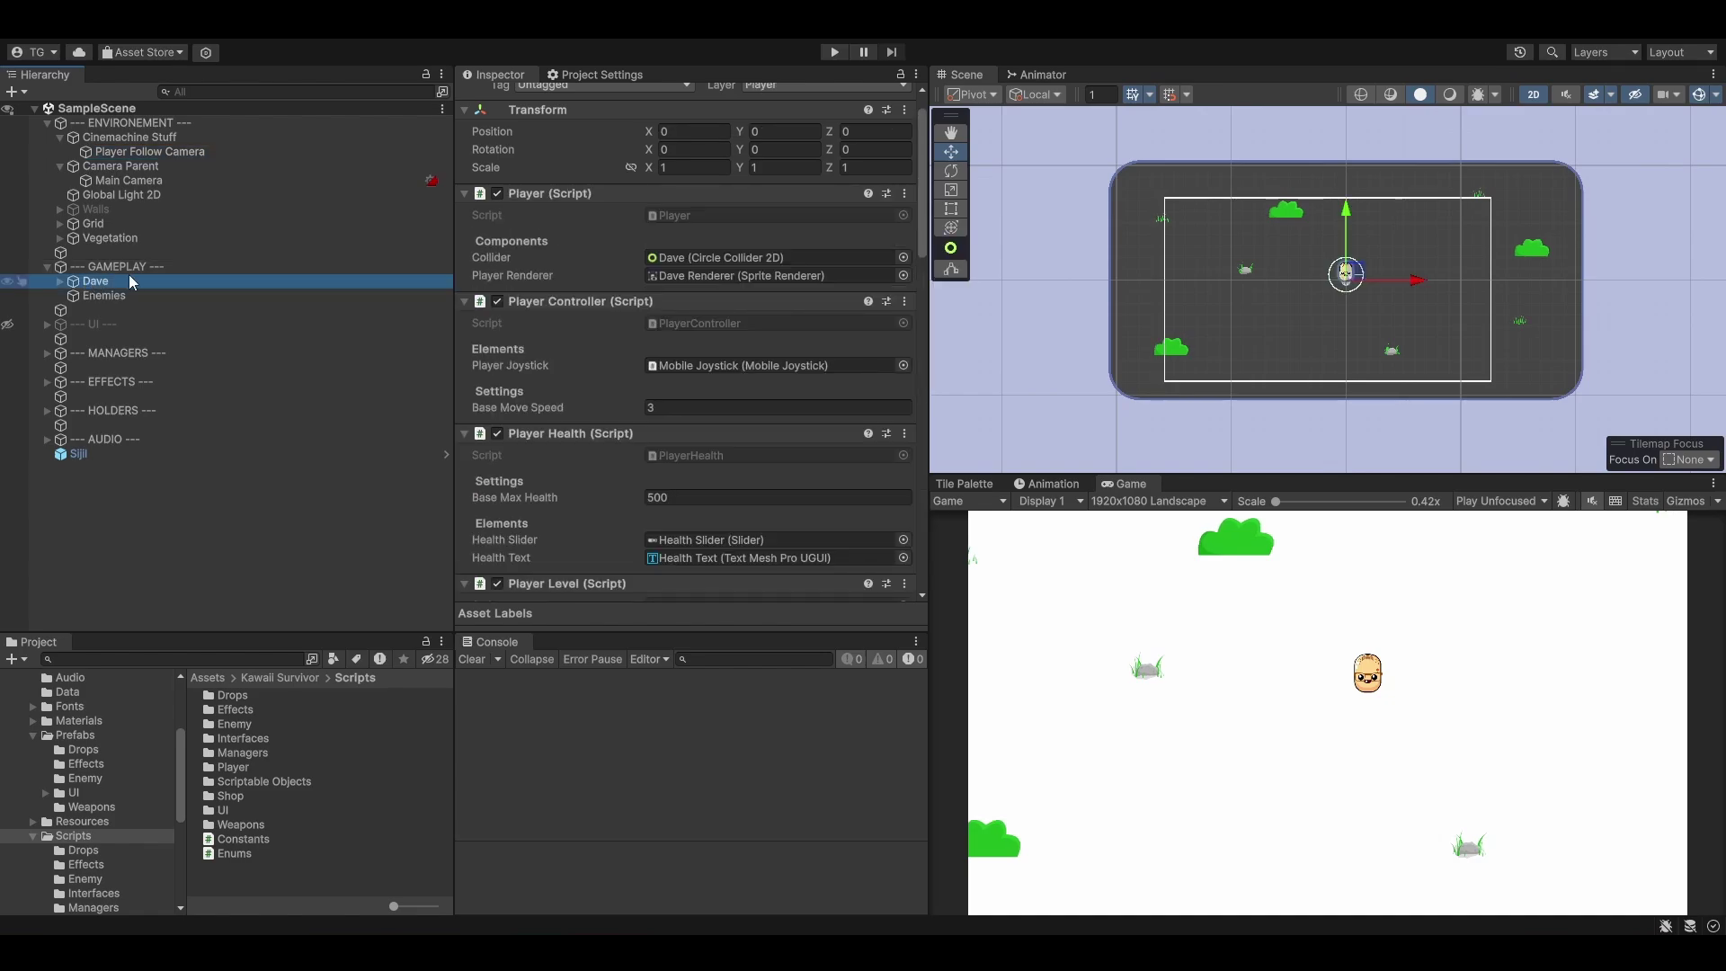
pyautogui.moveTo(1358, 269)
pyautogui.mouseDown()
pyautogui.moveTo(1325, 335)
pyautogui.moveTo(1366, 260)
pyautogui.moveTo(1341, 242)
pyautogui.moveTo(1399, 311)
pyautogui.moveTo(1368, 299)
pyautogui.mouseUp()
pyautogui.hotkey('ctrl', 'z')
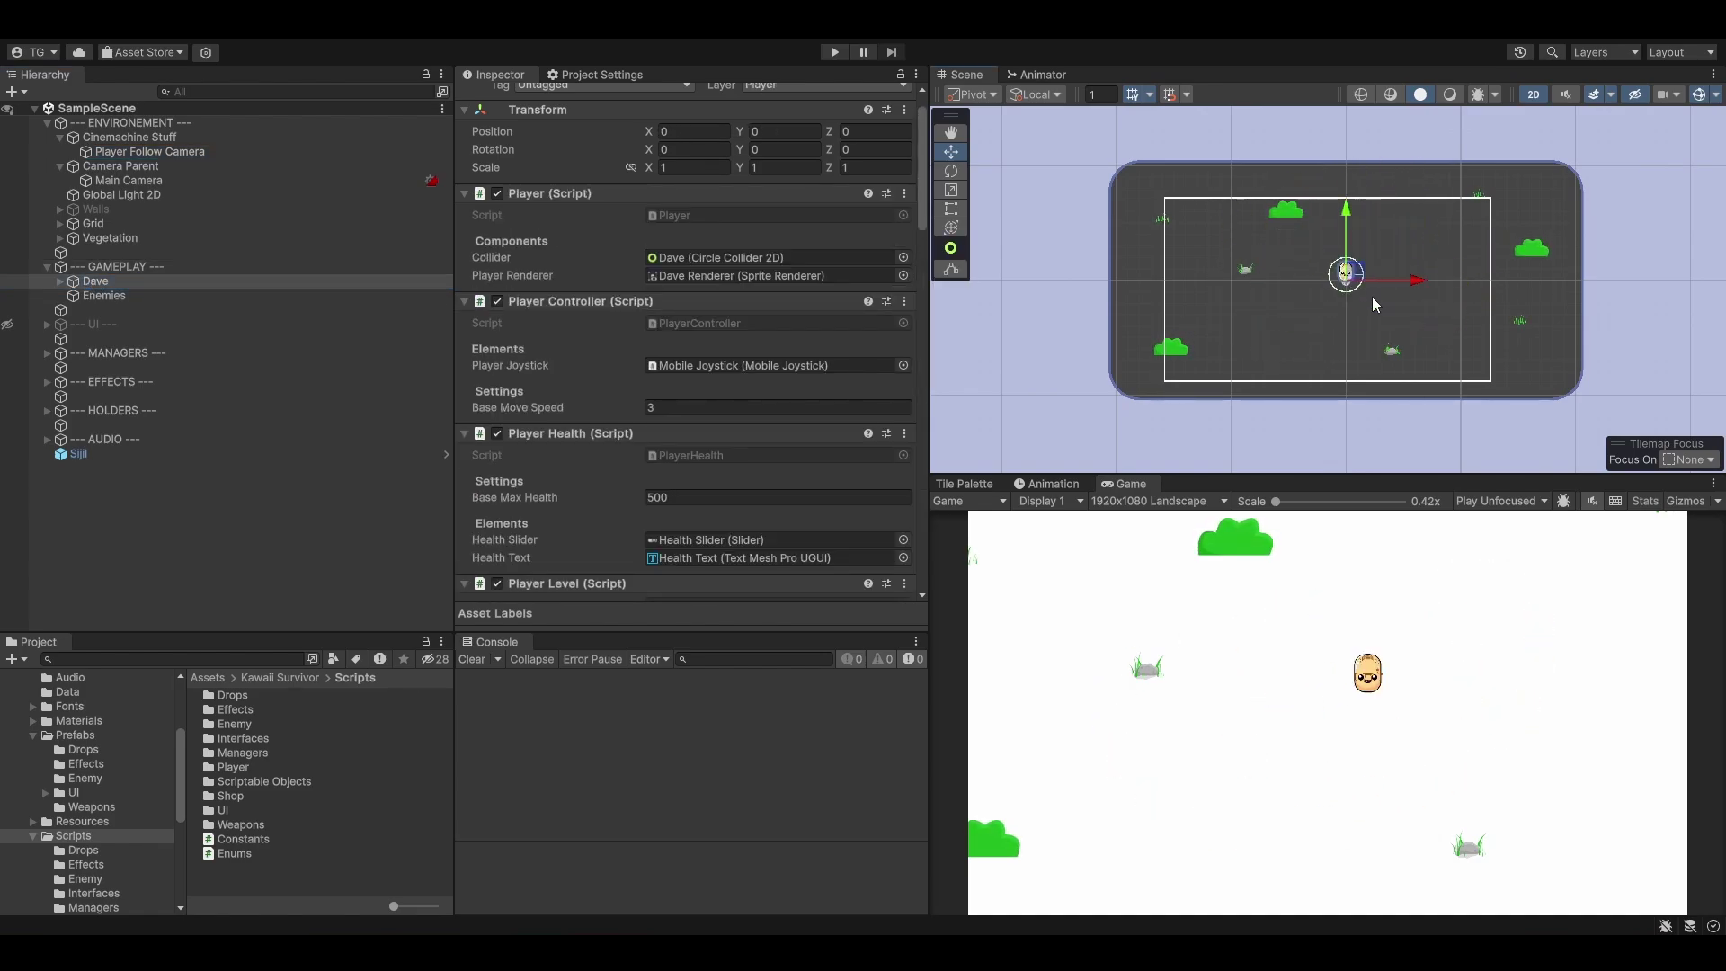
pyautogui.click(212, 151)
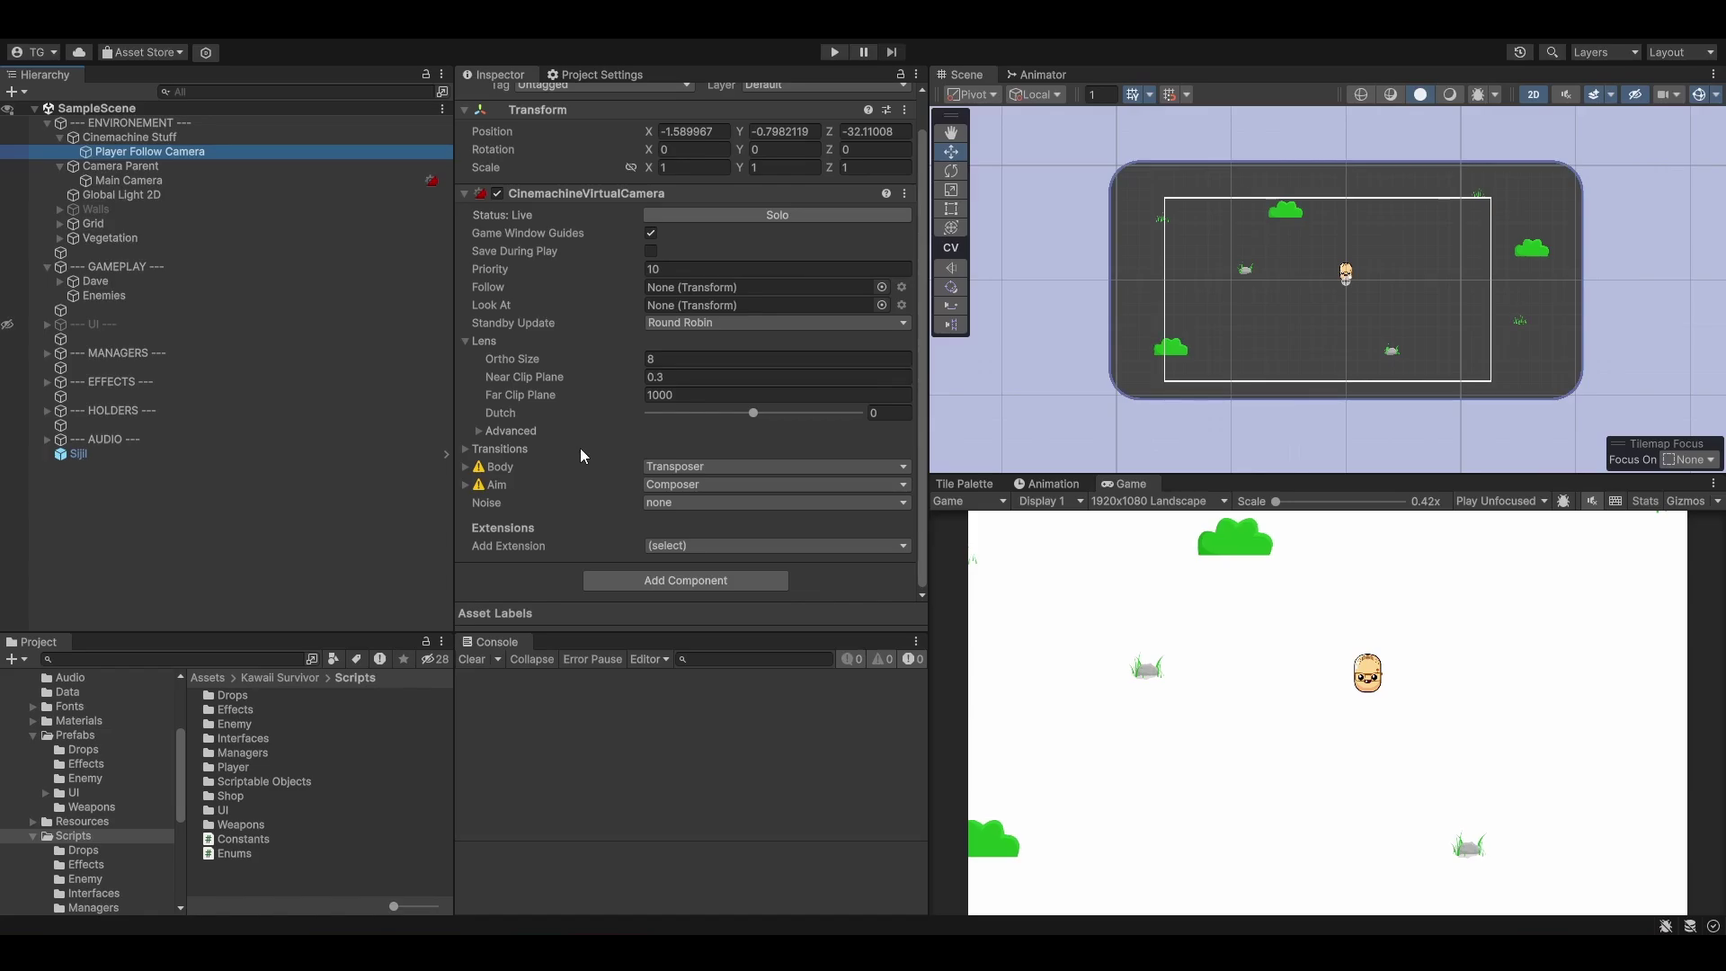
# Step: Expand Body and Aim settings and assign Dave as the camera's Look At target
pyautogui.click(552, 466)
pyautogui.scroll(-4, 575, 454)
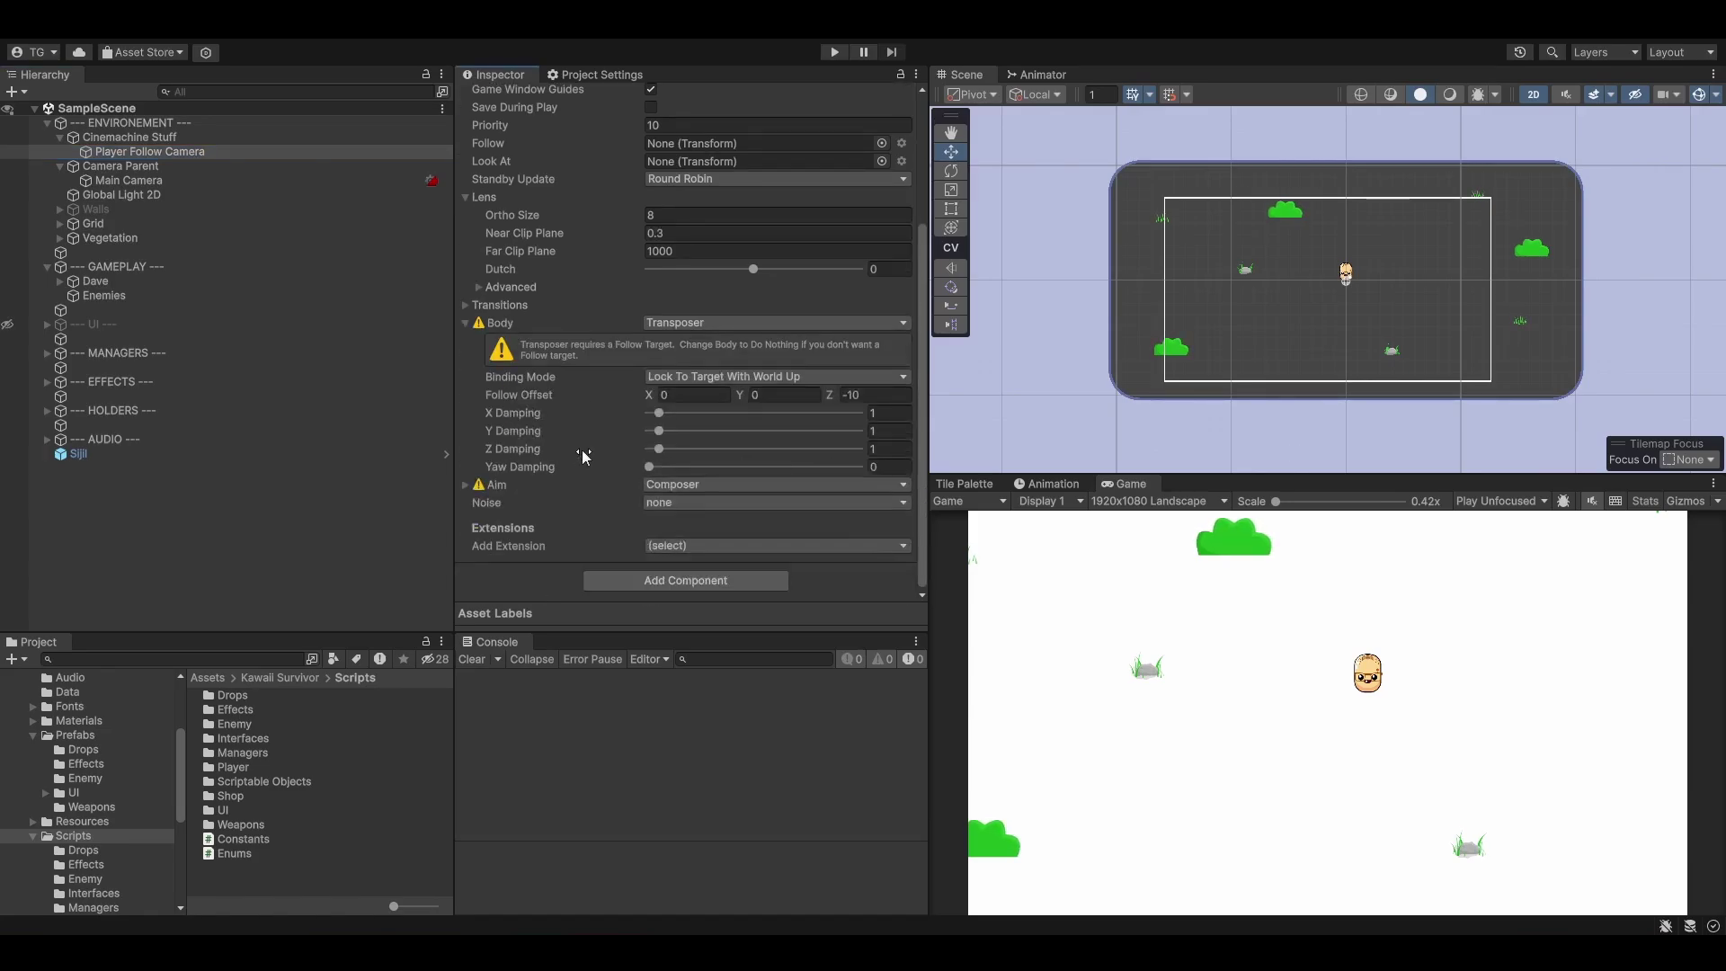
pyautogui.click(514, 487)
pyautogui.scroll(-4, 522, 486)
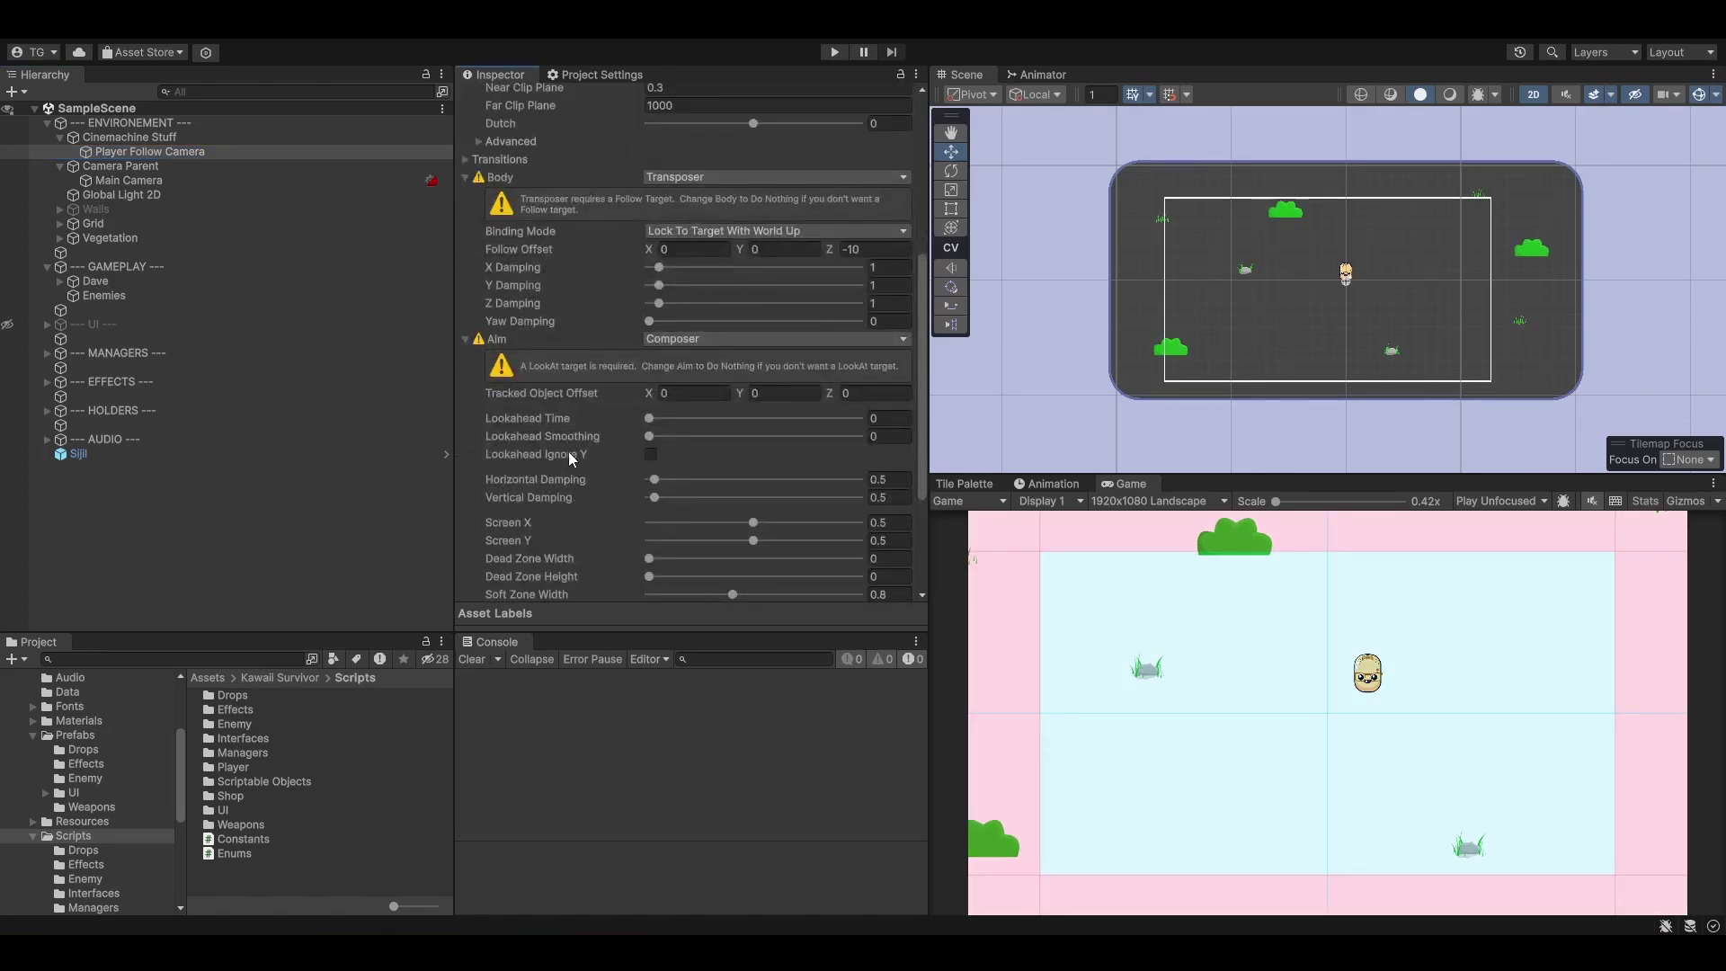
pyautogui.click(519, 179)
pyautogui.click(511, 179)
pyautogui.scroll(5, 535, 338)
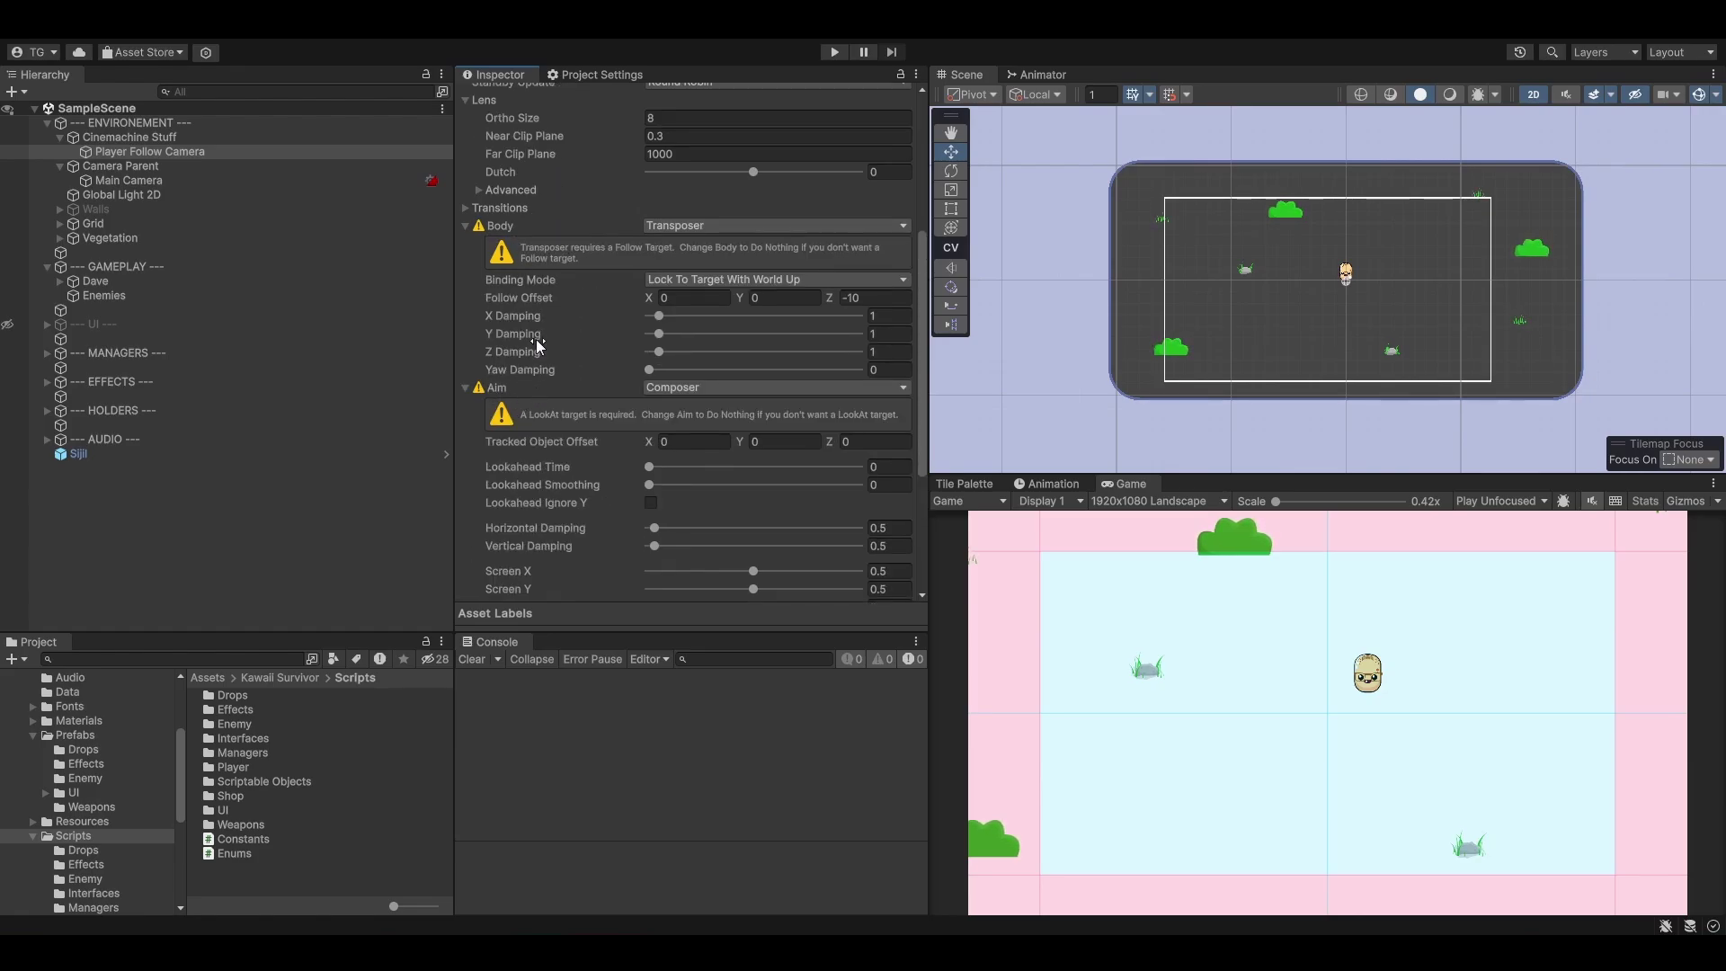
pyautogui.moveTo(97, 281); pyautogui.dragTo(694, 209)
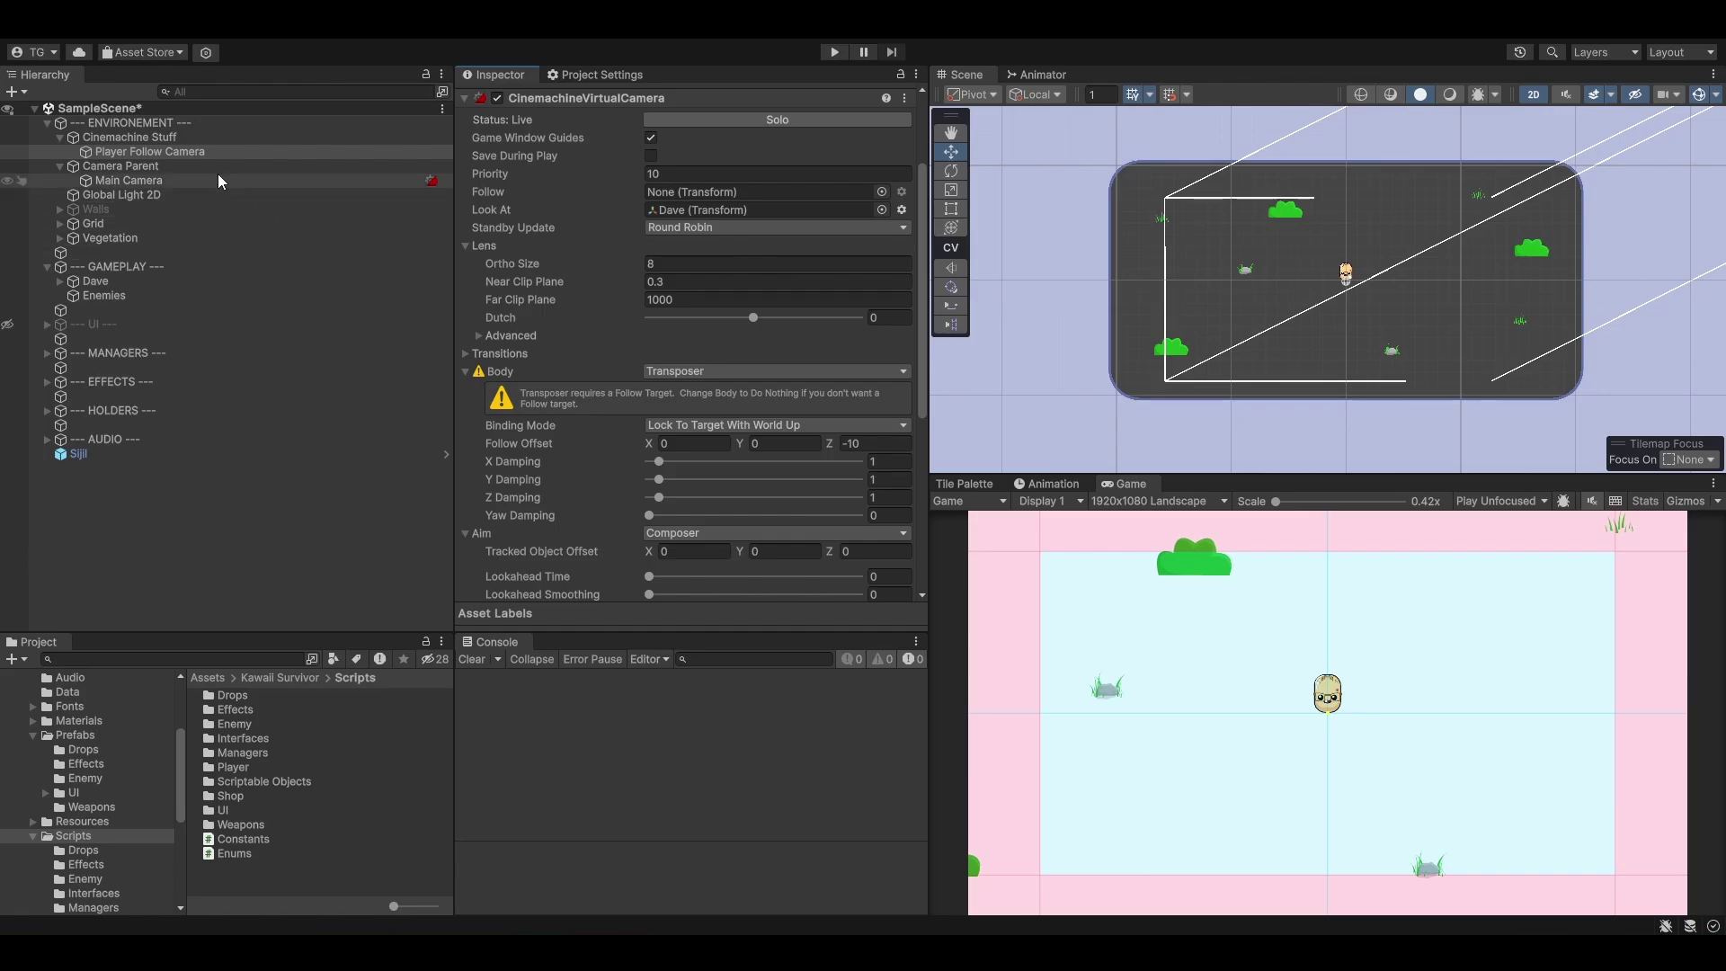
pyautogui.click(117, 280)
pyautogui.moveTo(1346, 272); pyautogui.dragTo(1508, 234)
pyautogui.moveTo(1544, 294)
pyautogui.mouseDown()
pyautogui.moveTo(1545, 255)
pyautogui.moveTo(1555, 281)
pyautogui.mouseUp()
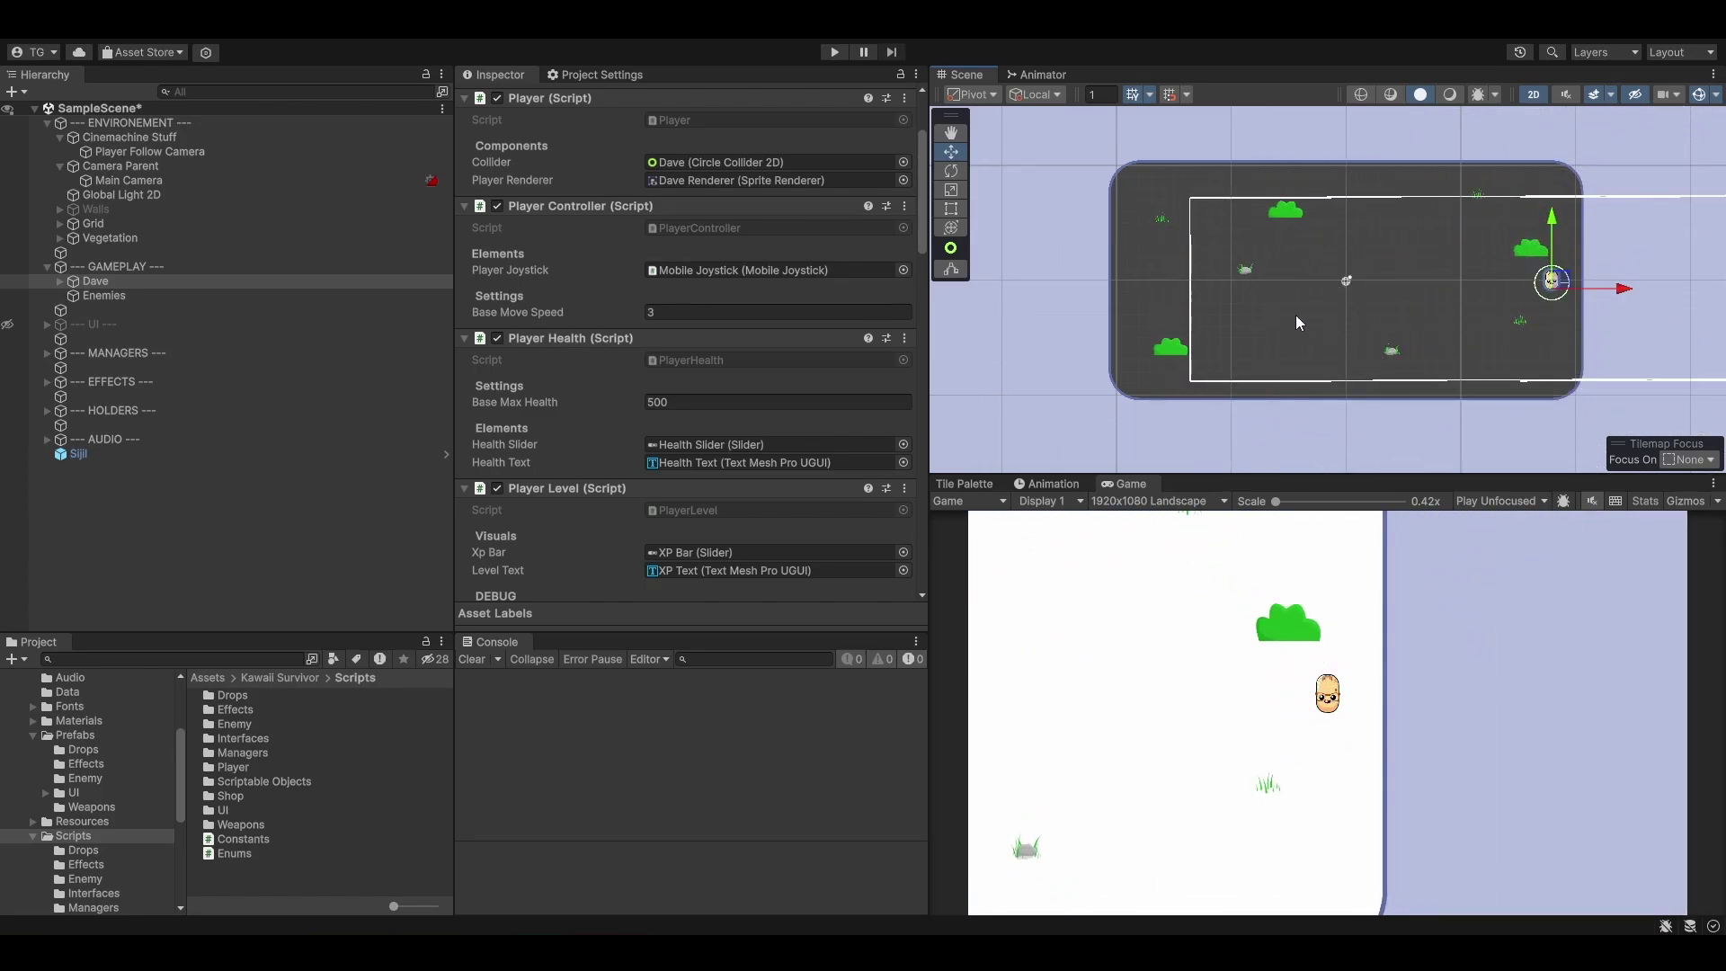
pyautogui.hotkey('ctrl', 'z')
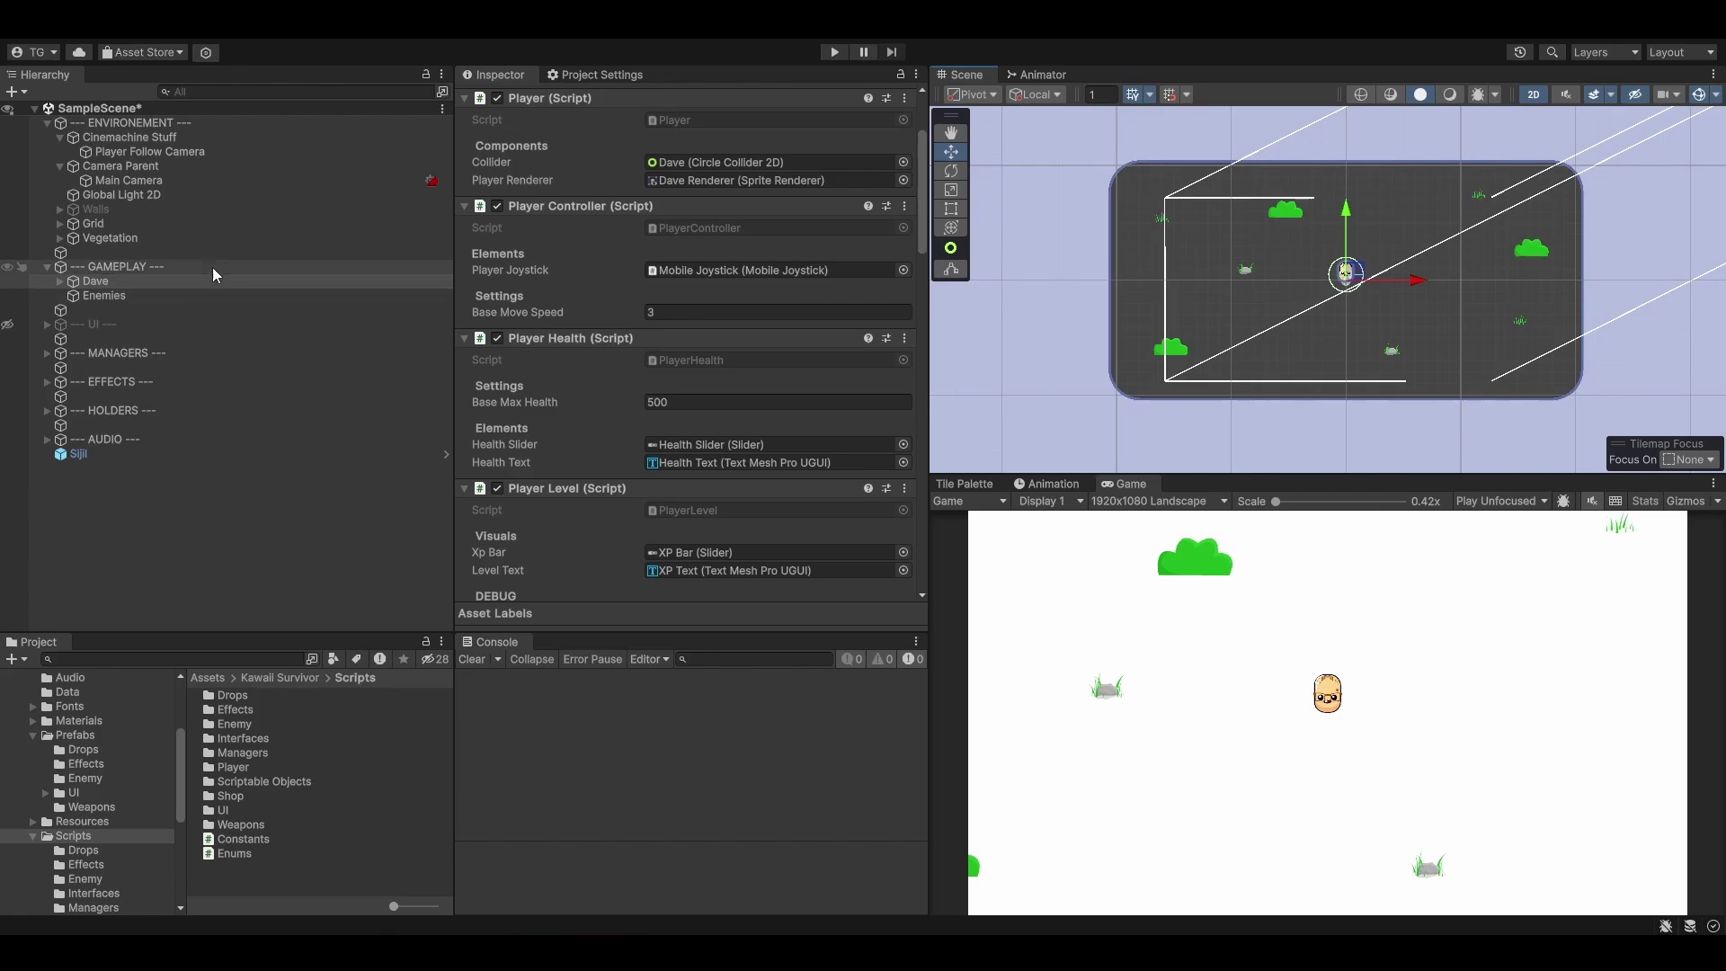
pyautogui.click(175, 180)
pyautogui.click(180, 151)
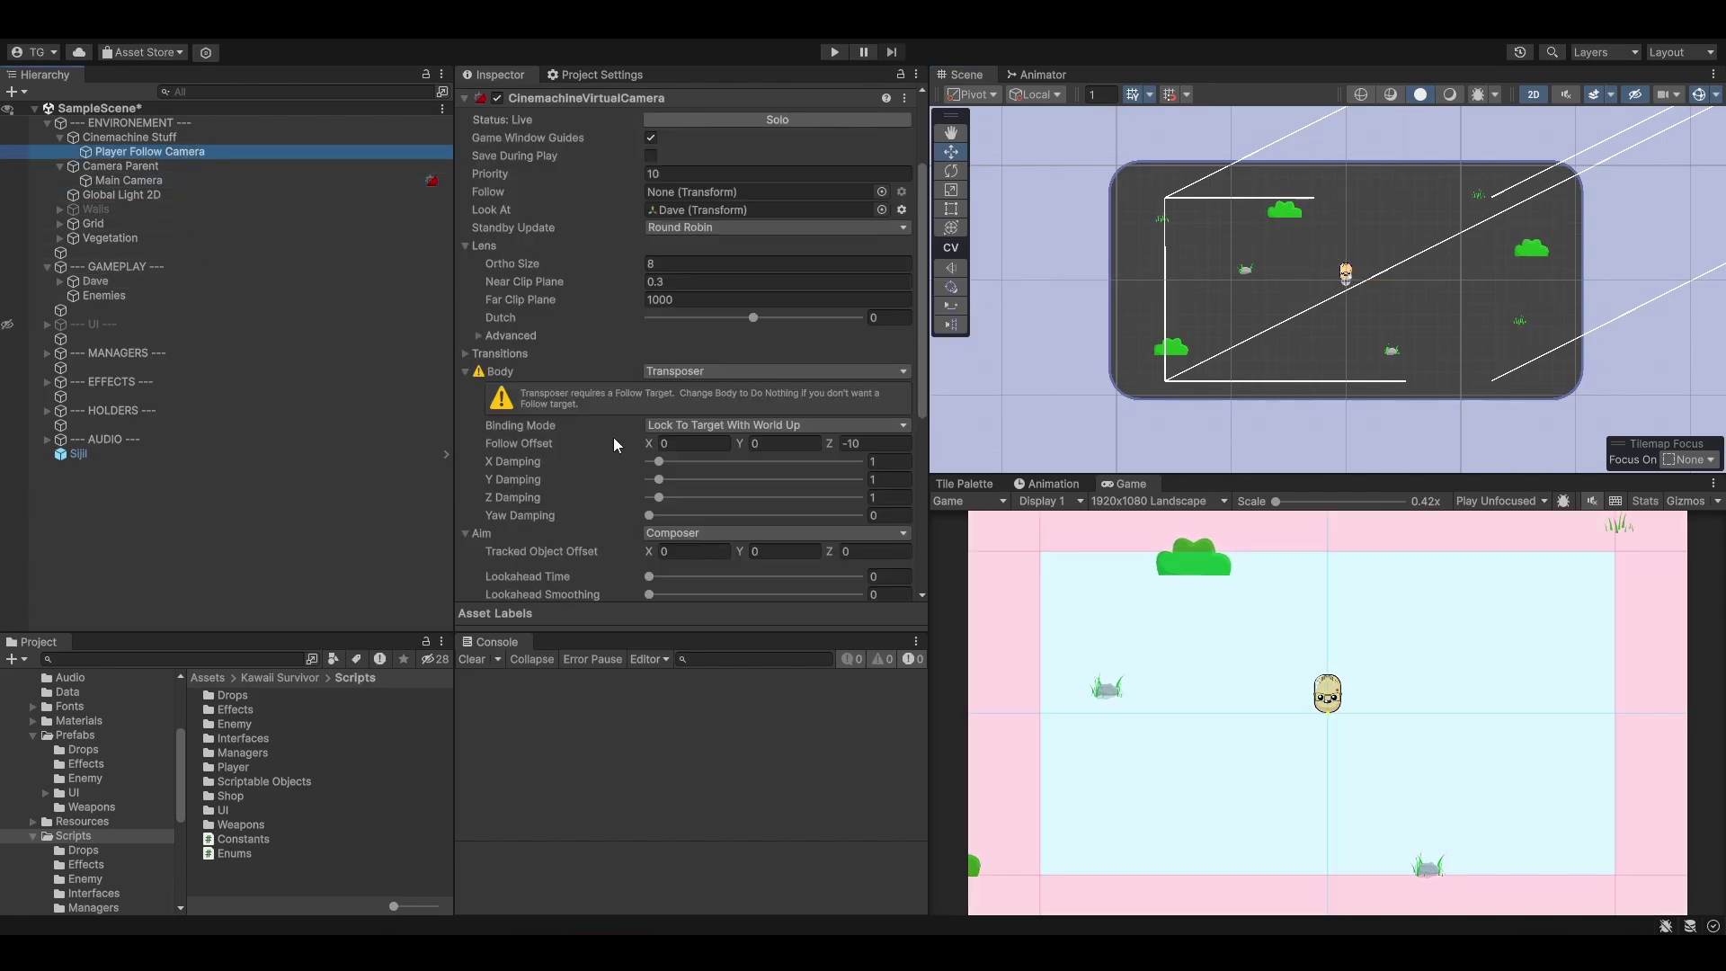
# Step: Clear the Look At target to None and set the Aim to Do nothing
pyautogui.scroll(-2, 613, 437)
pyautogui.scroll(3, 708, 262)
pyautogui.click(709, 258)
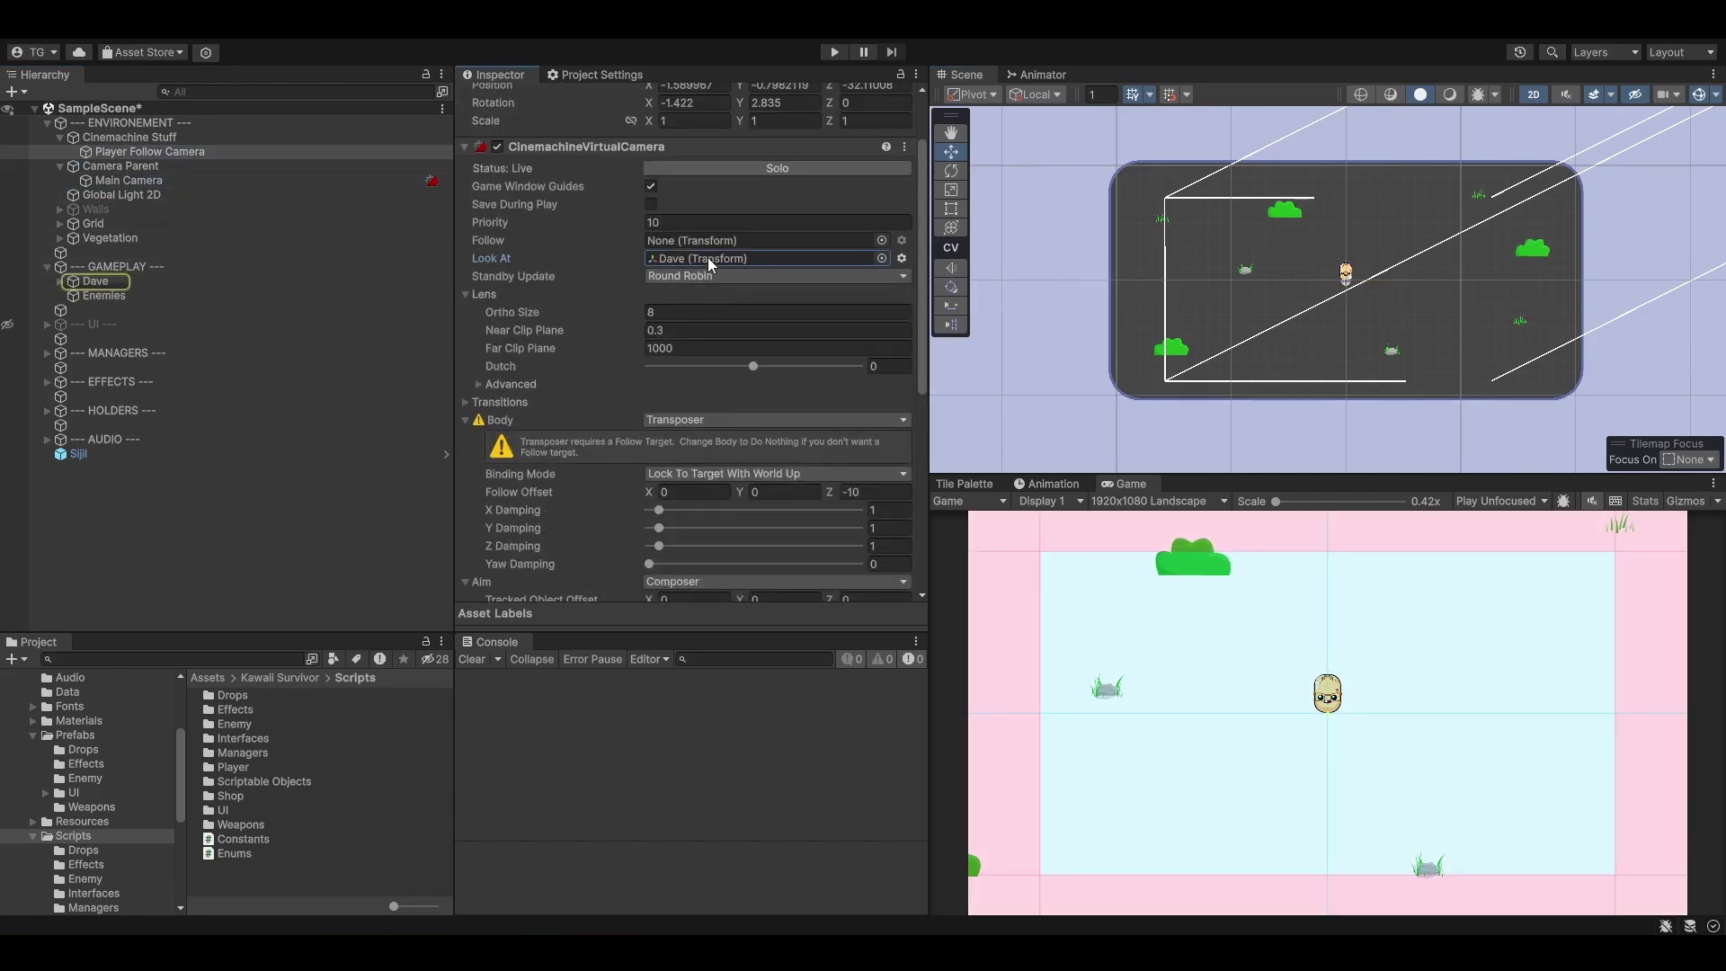
pyautogui.press('Delete')
pyautogui.scroll(-2, 584, 438)
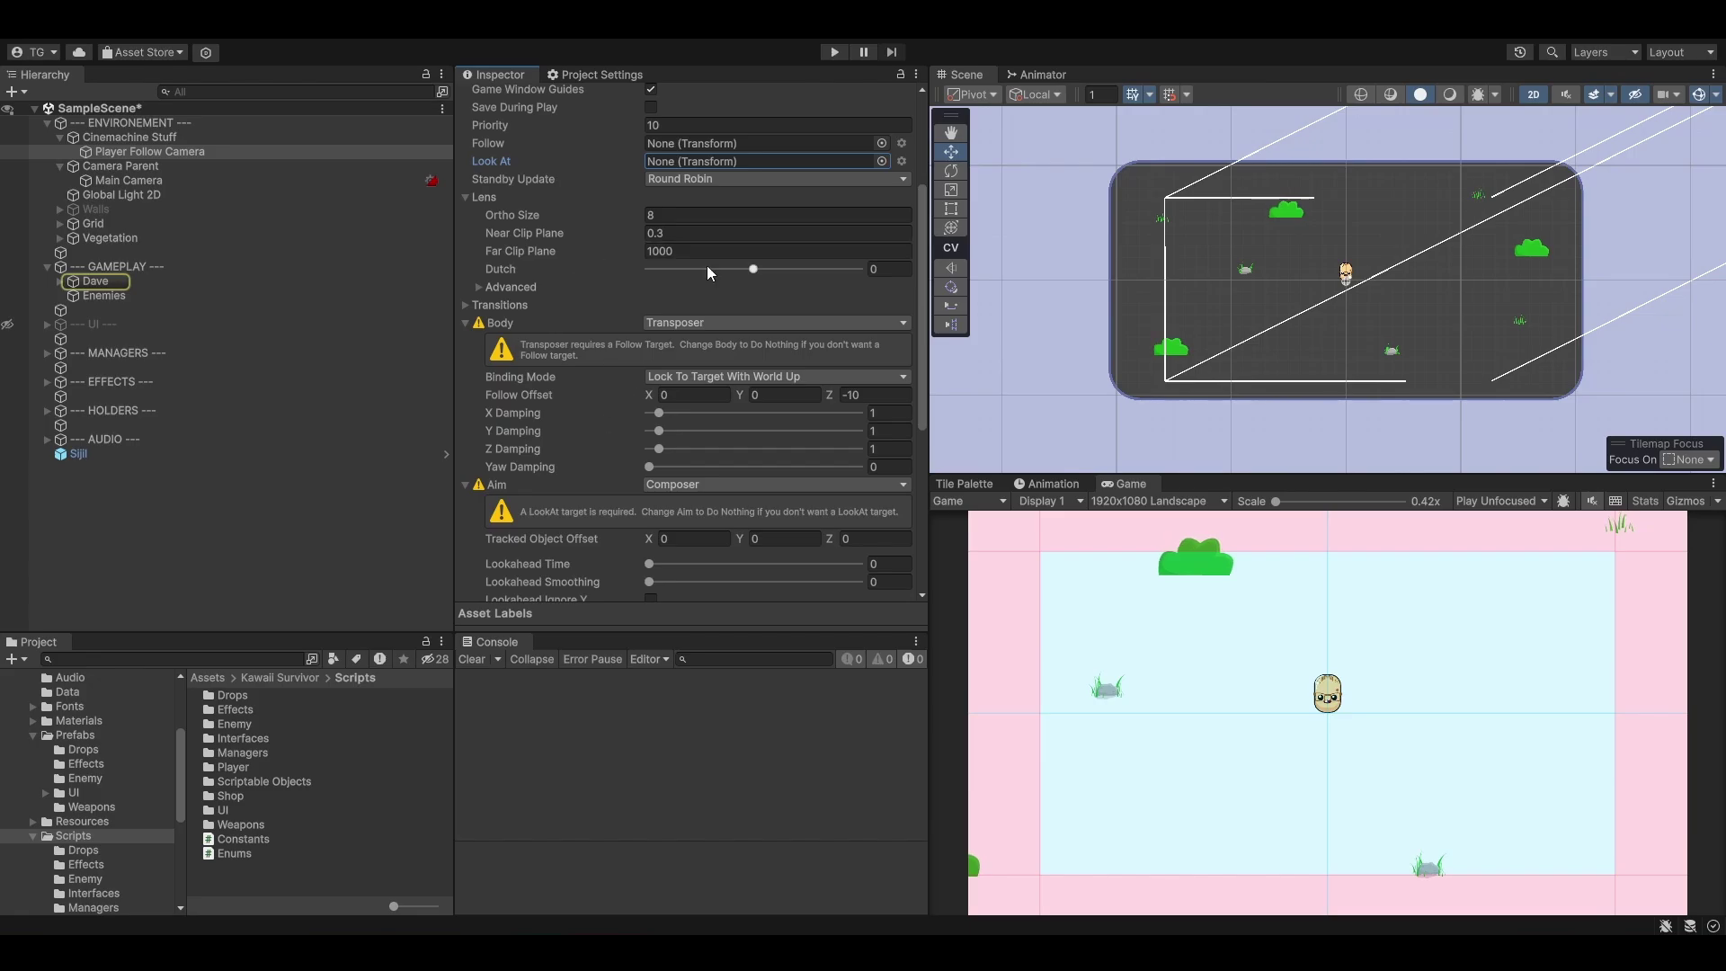
pyautogui.scroll(-2, 664, 348)
pyautogui.click(661, 396)
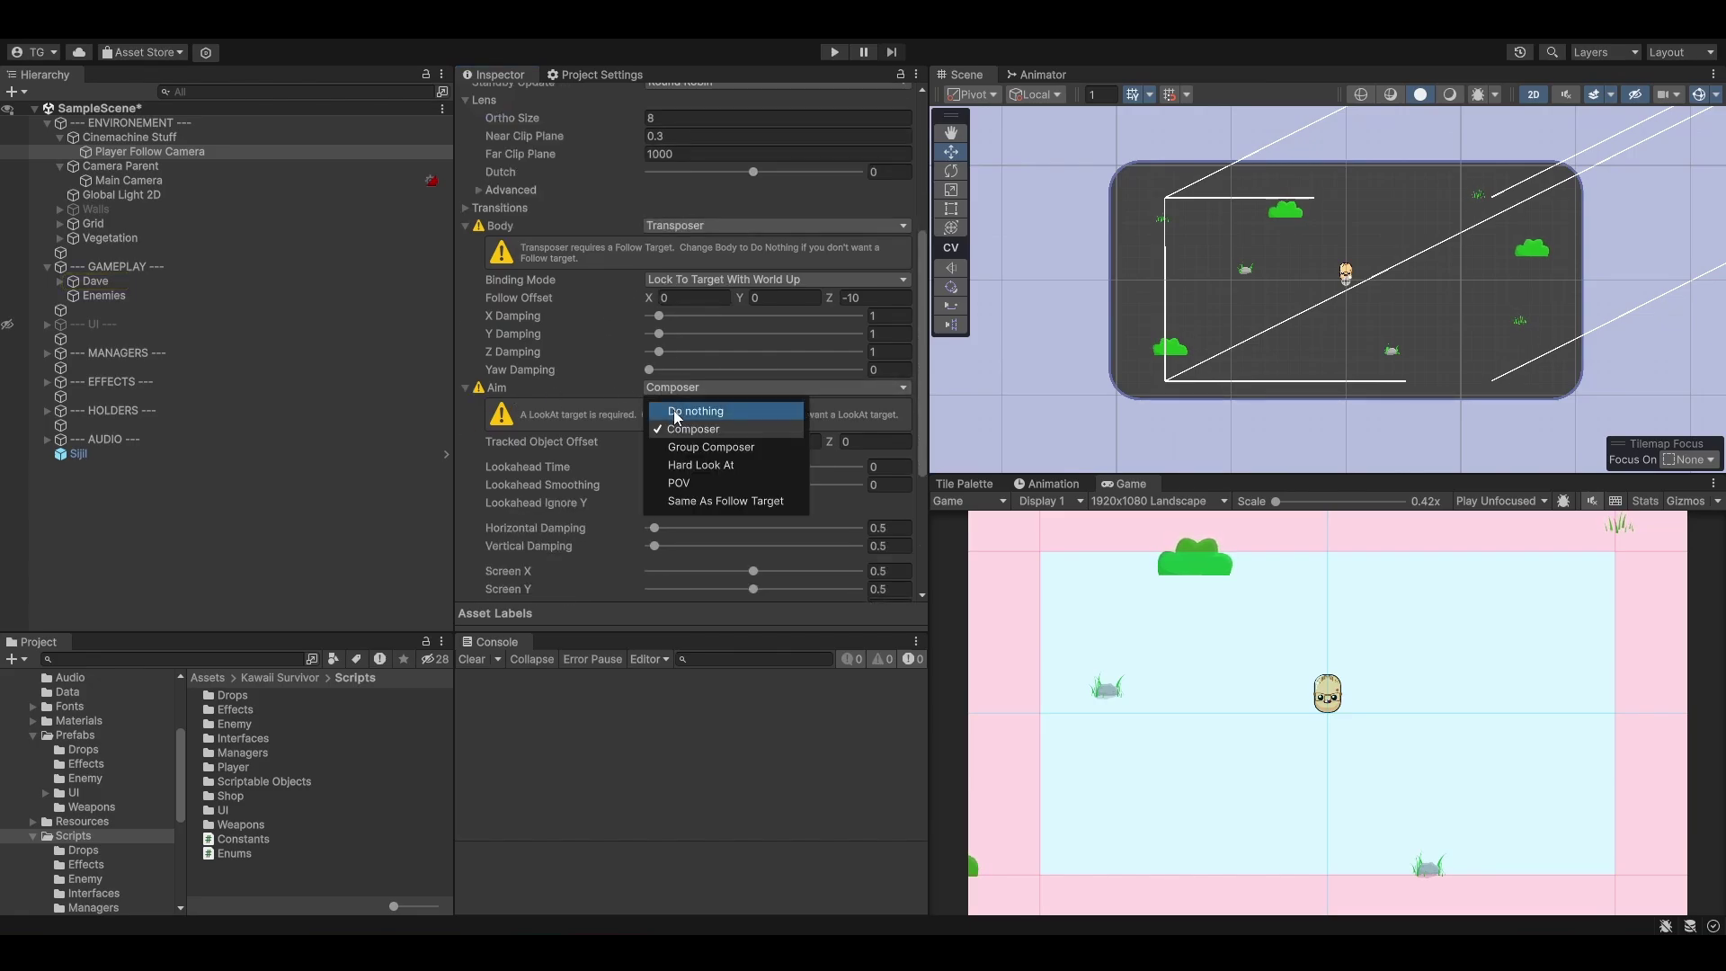
pyautogui.click(673, 411)
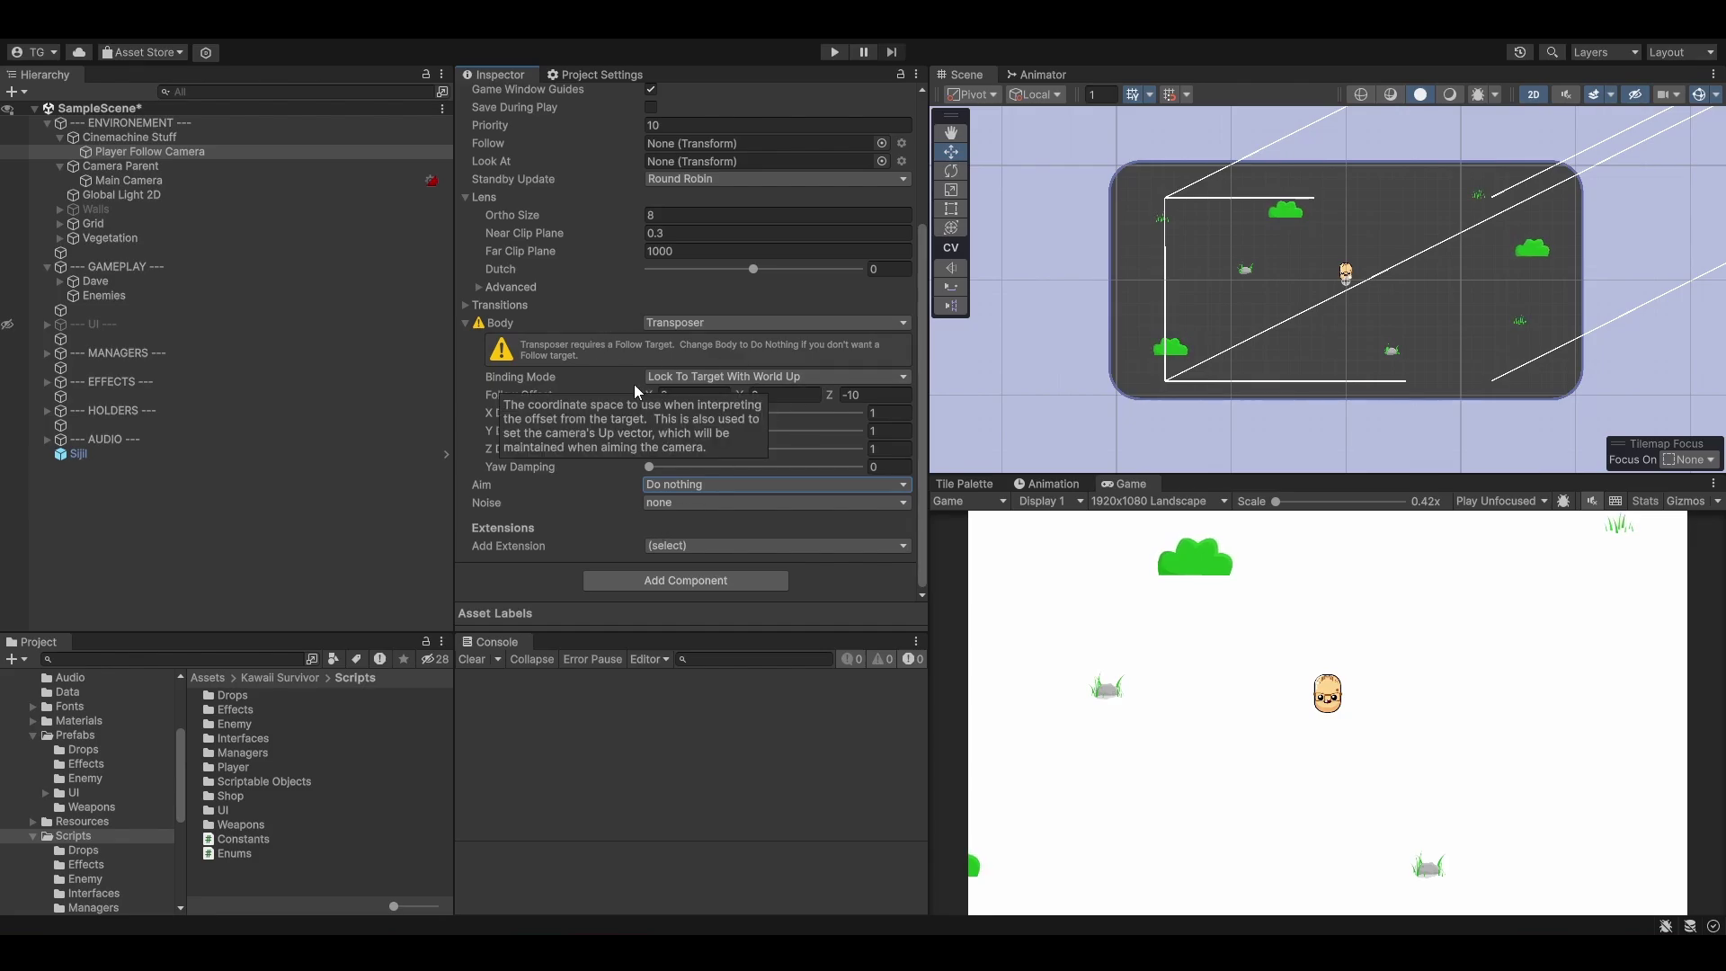
pyautogui.scroll(3, 639, 365)
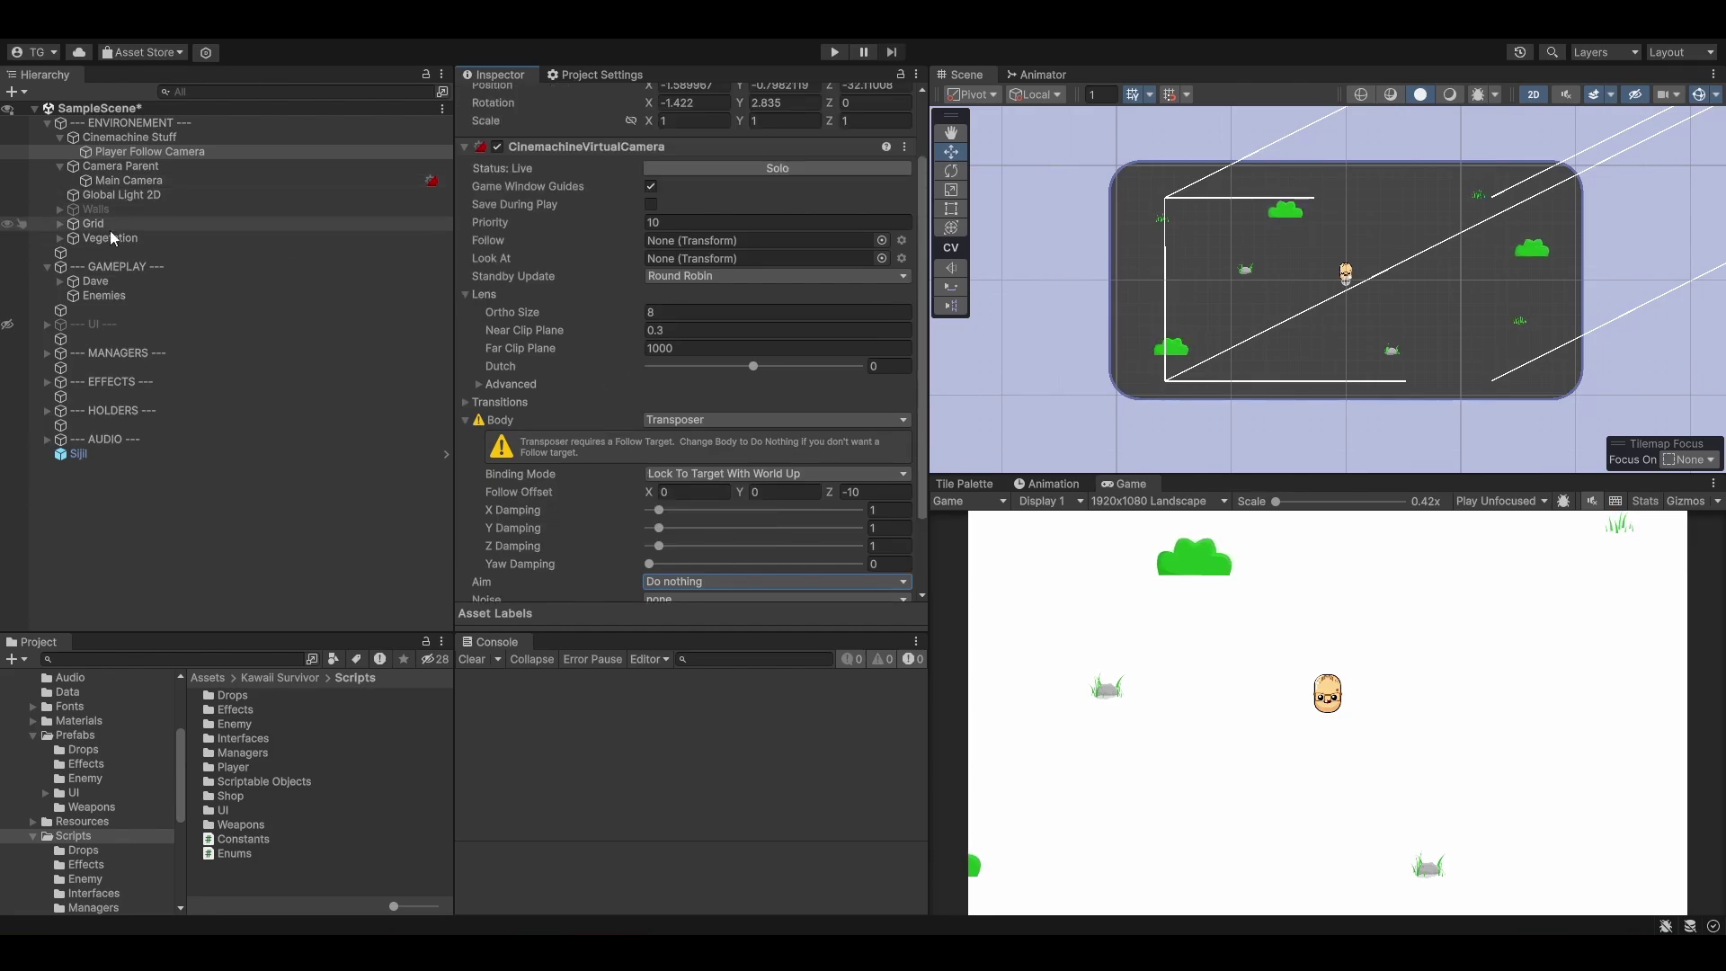
# Step: Assign Dave as Player Follow Camera's Follow target and save the scene
pyautogui.click(100, 283)
pyautogui.moveTo(101, 283); pyautogui.dragTo(666, 248)
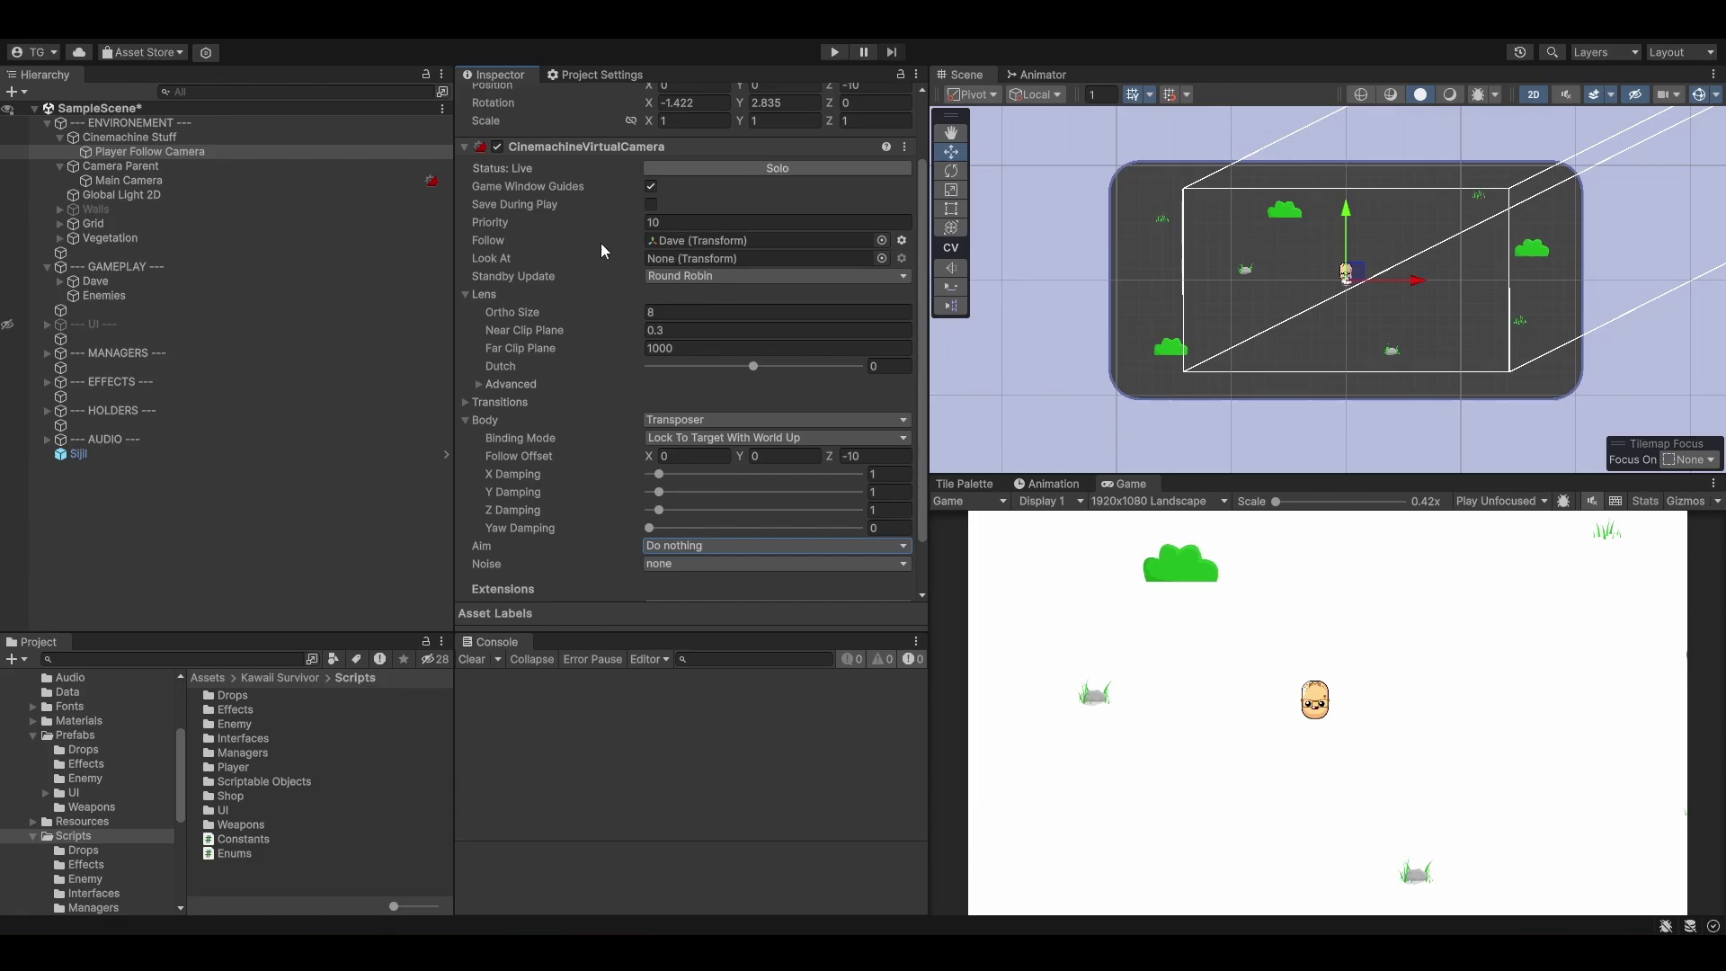
pyautogui.hotkey('ctrl', 's')
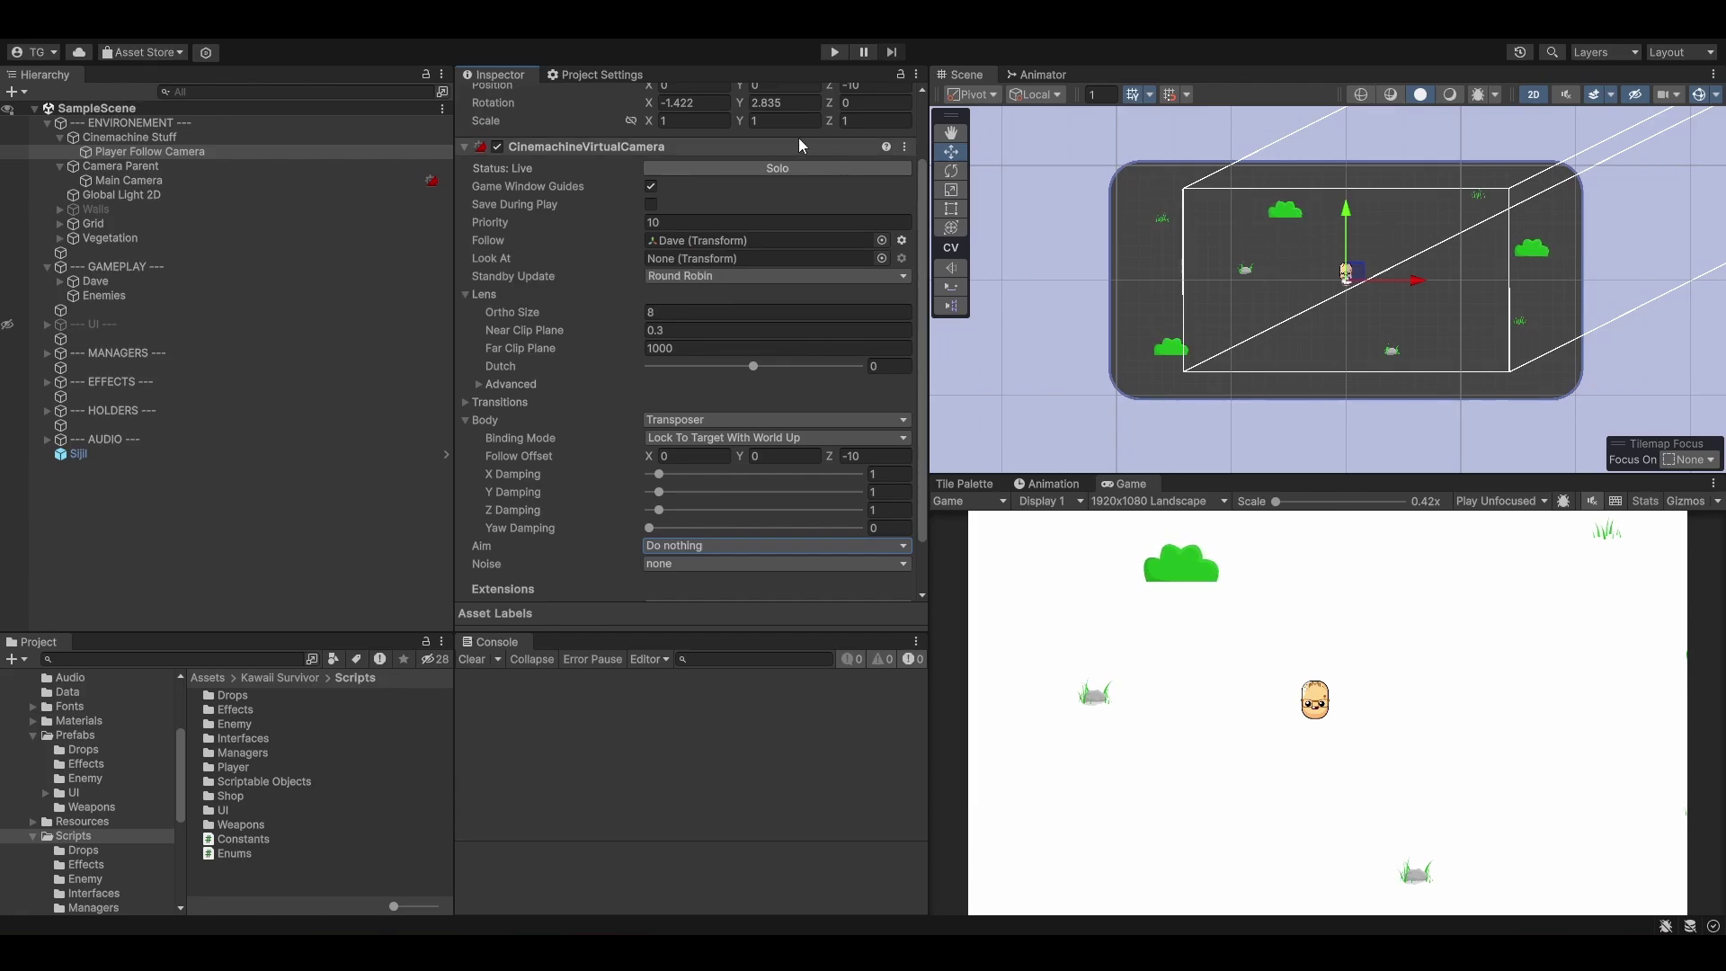
# Step: Move Dave to confirm the Game view tracks him, then undo the move
pyautogui.click(123, 281)
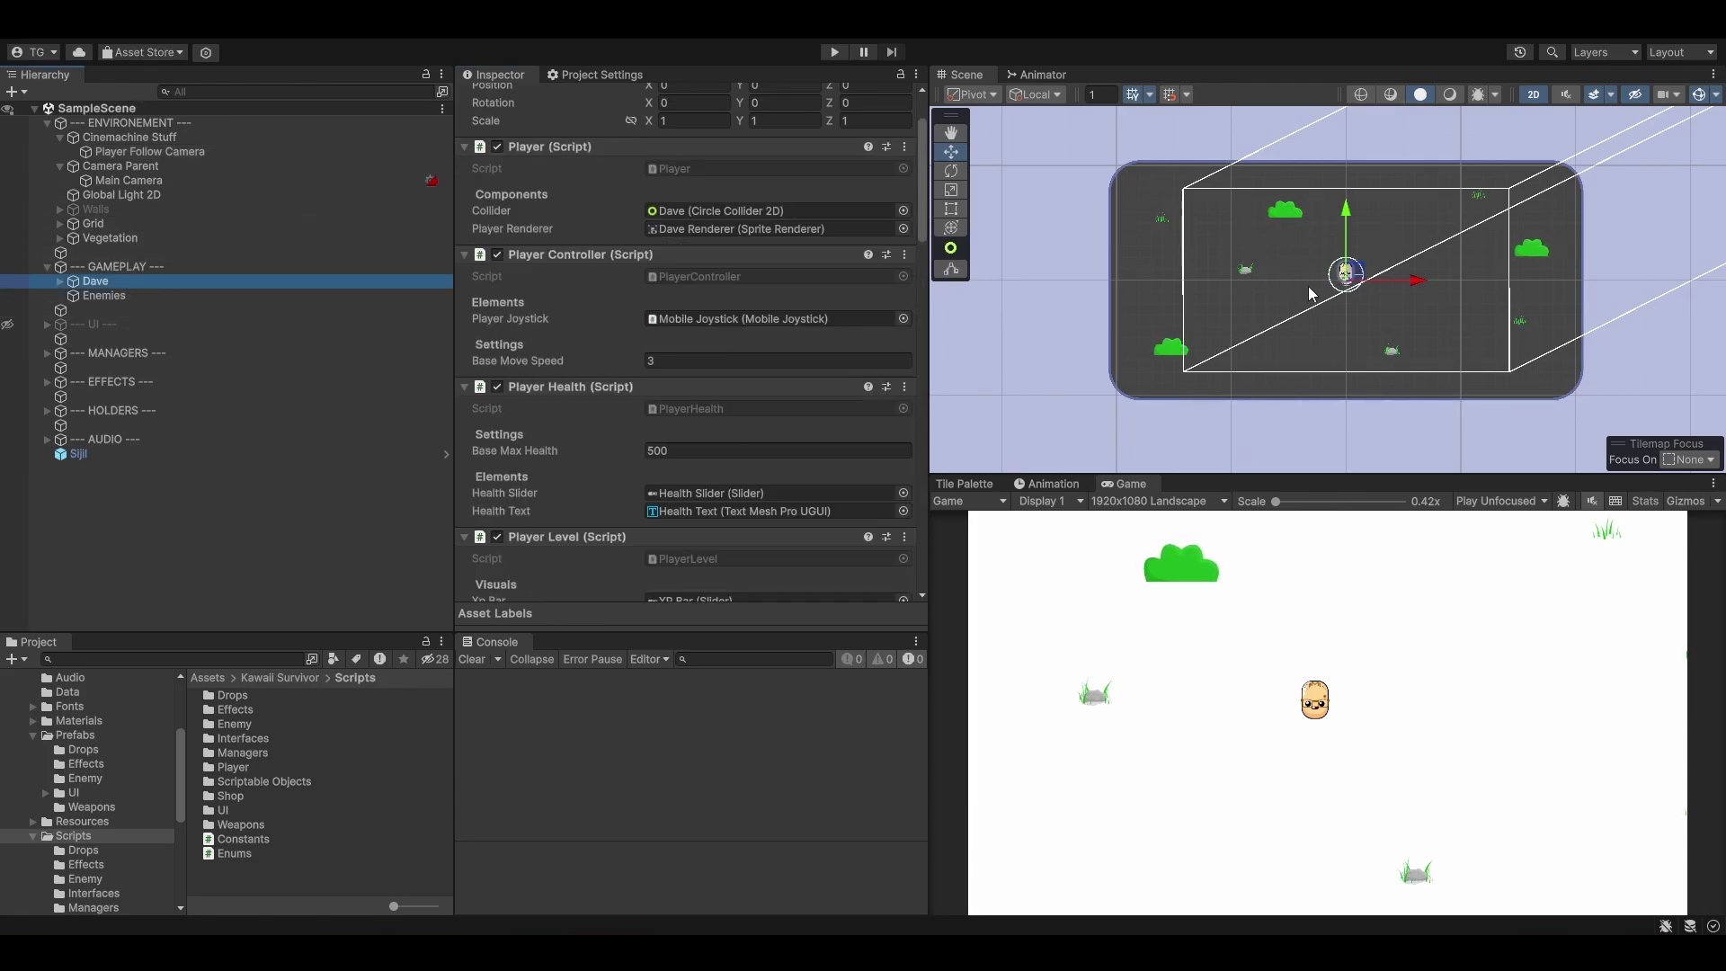
pyautogui.moveTo(1353, 270); pyautogui.dragTo(1163, 183)
pyautogui.hotkey('ctrl', 'z')
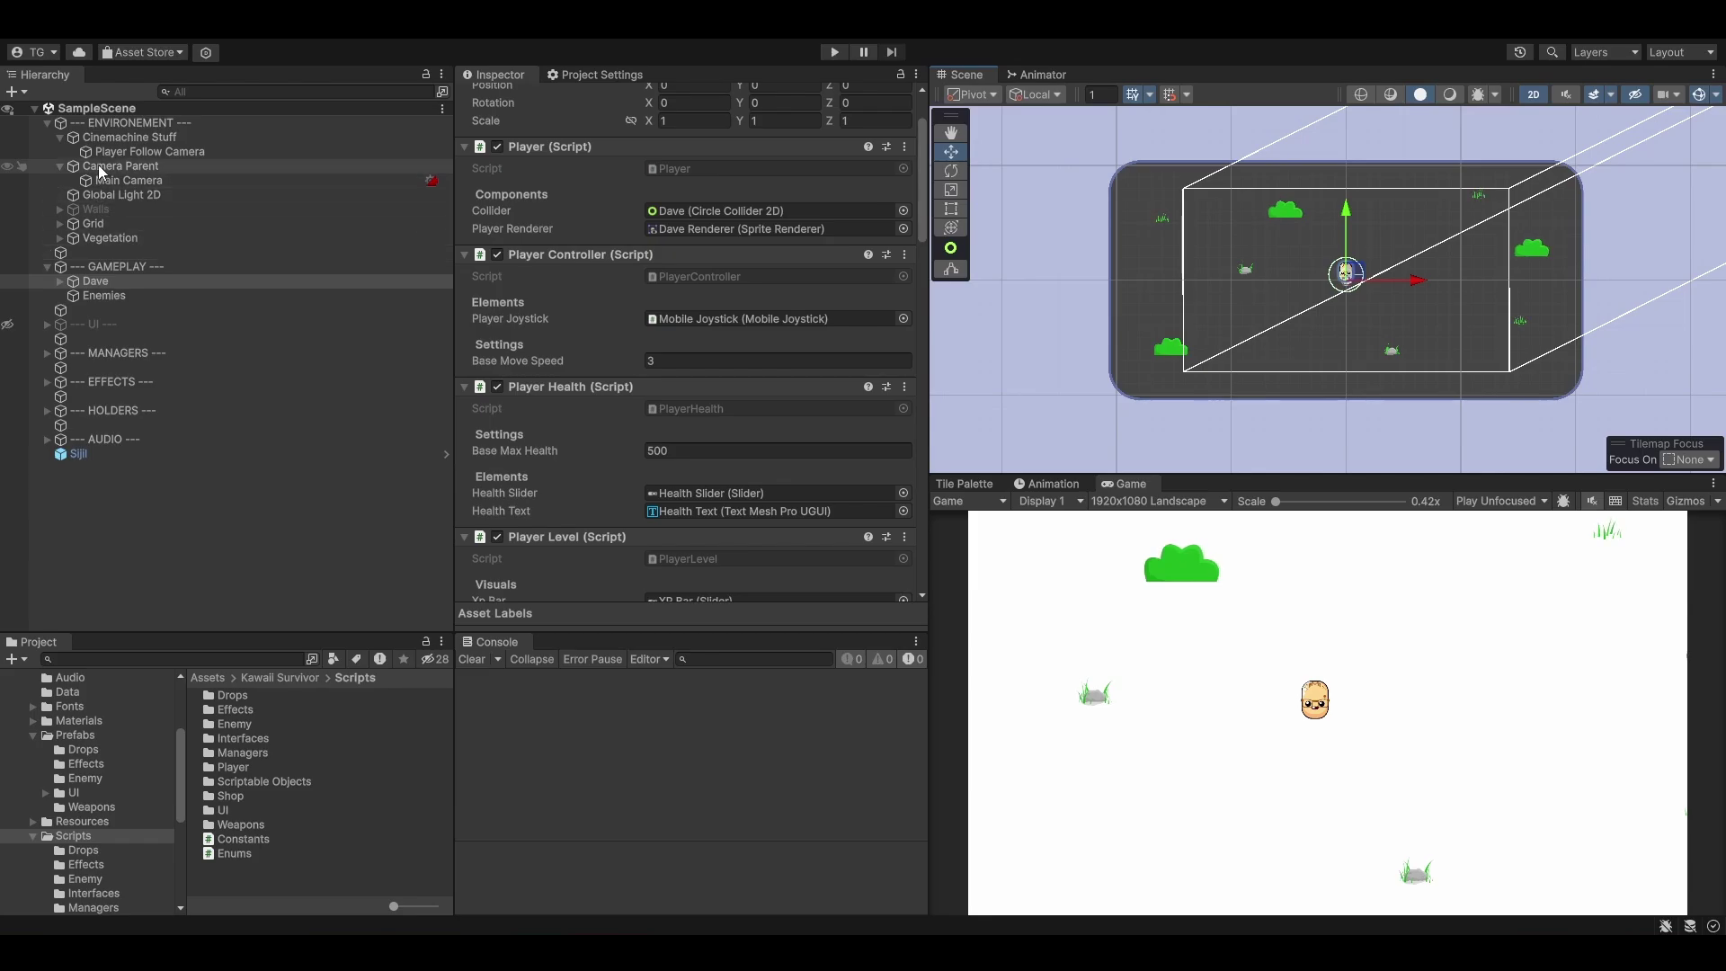
pyautogui.click(135, 151)
pyautogui.scroll(-2, 637, 409)
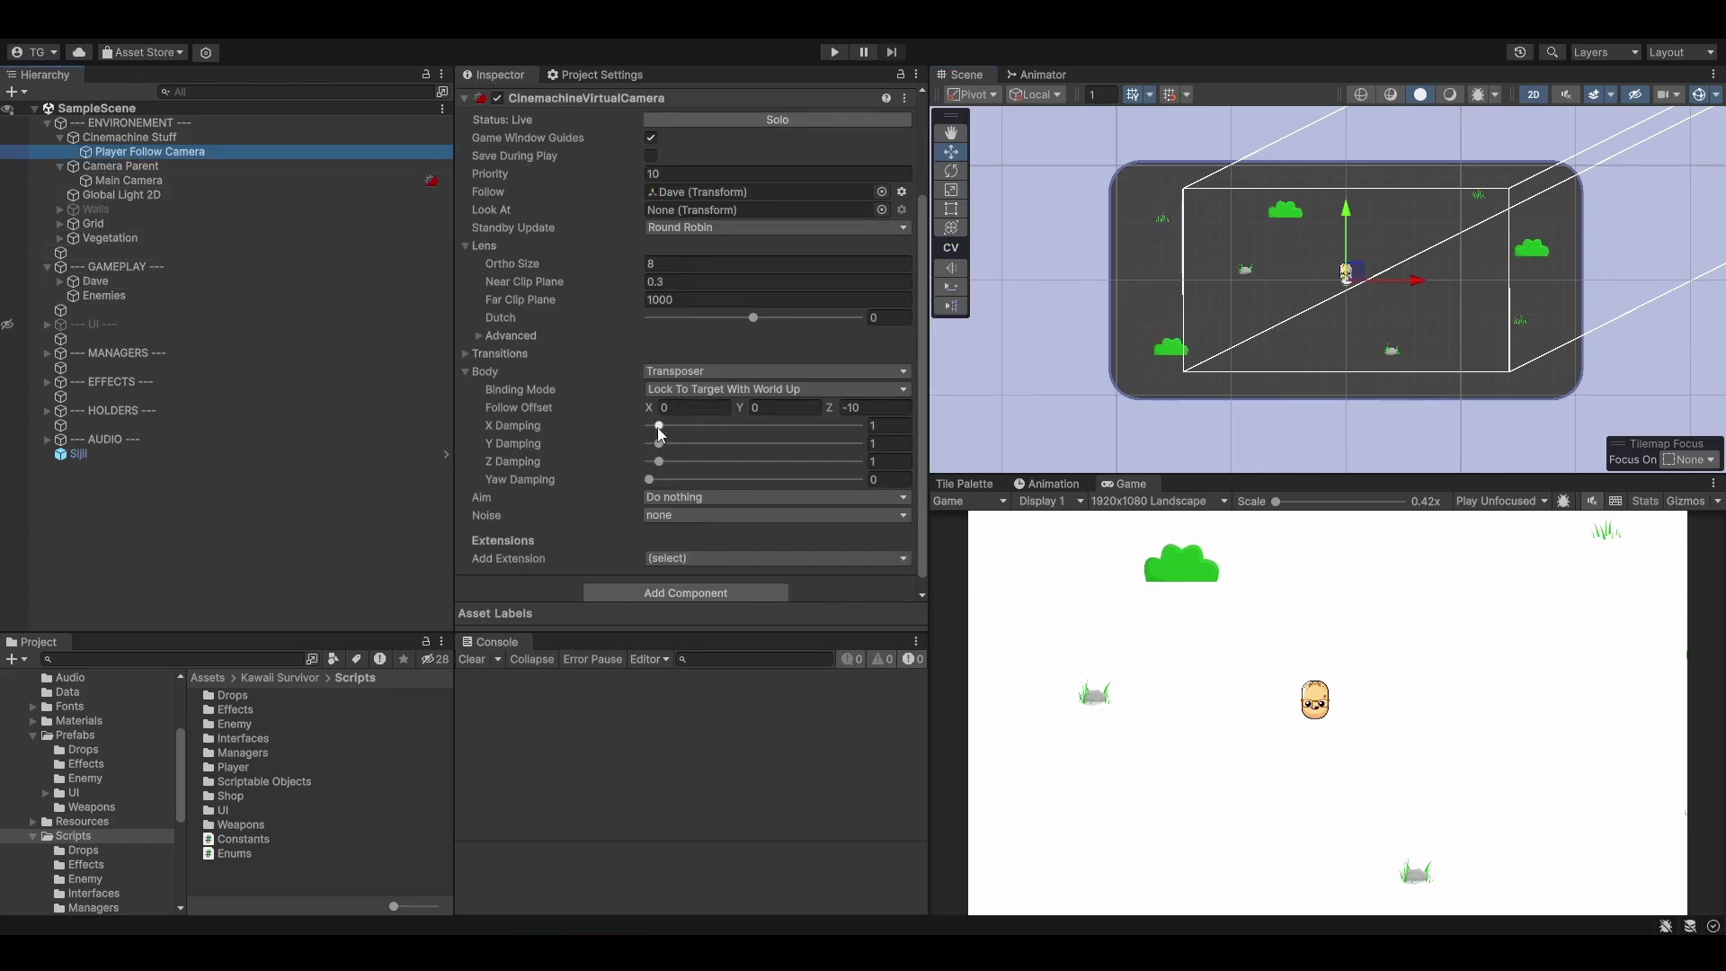
# Step: Set the follow camera's X Damping and Y Damping both to 2
pyautogui.click(876, 426)
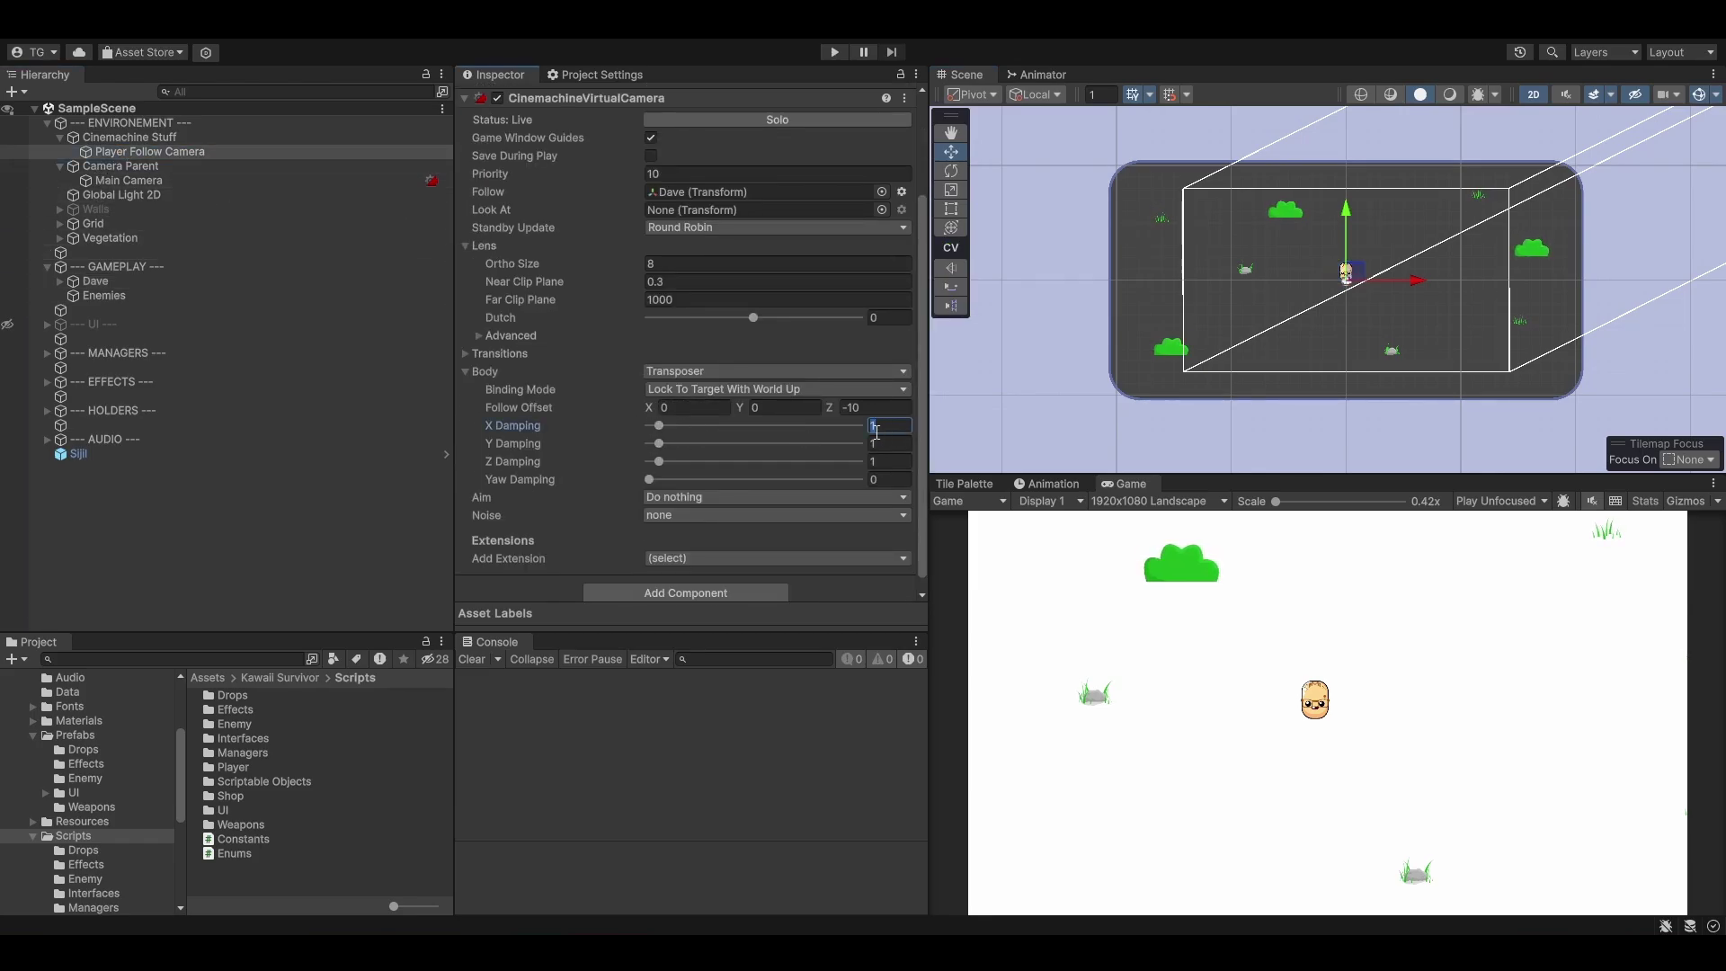
pyautogui.write('2')
pyautogui.press('Tab')
pyautogui.write('2')
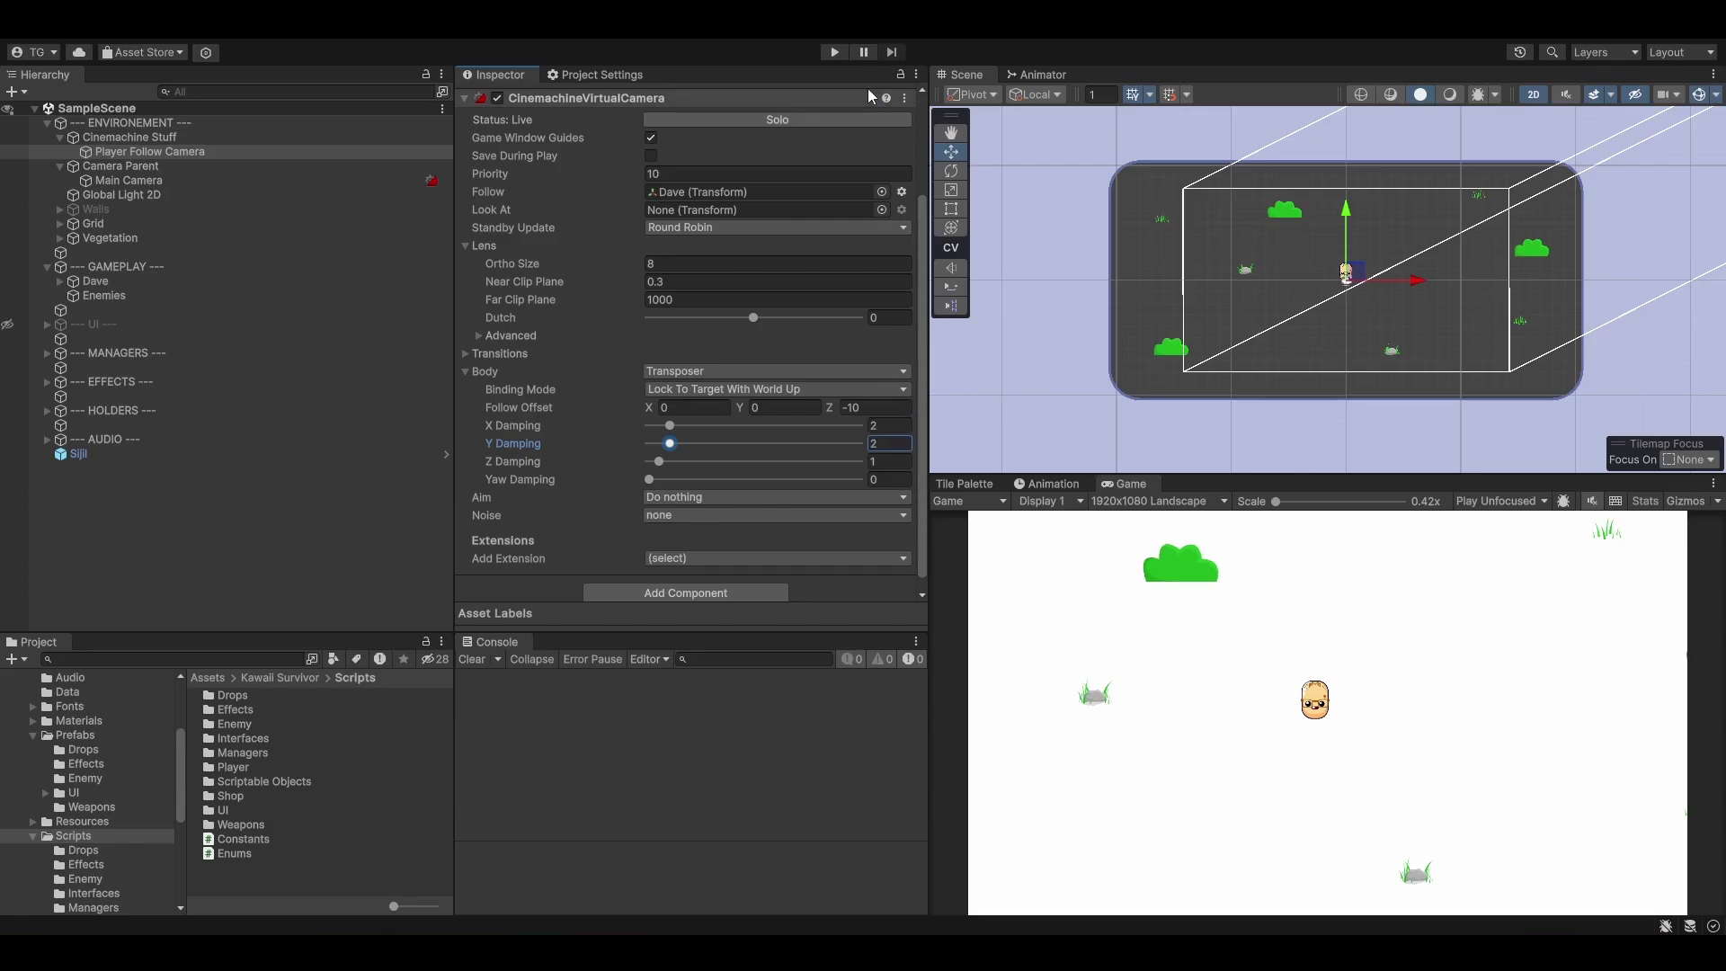
# Step: Playtest wave 1 with the UI enabled, walking Dave toward the map corner, then stop Play mode
pyautogui.click(834, 51)
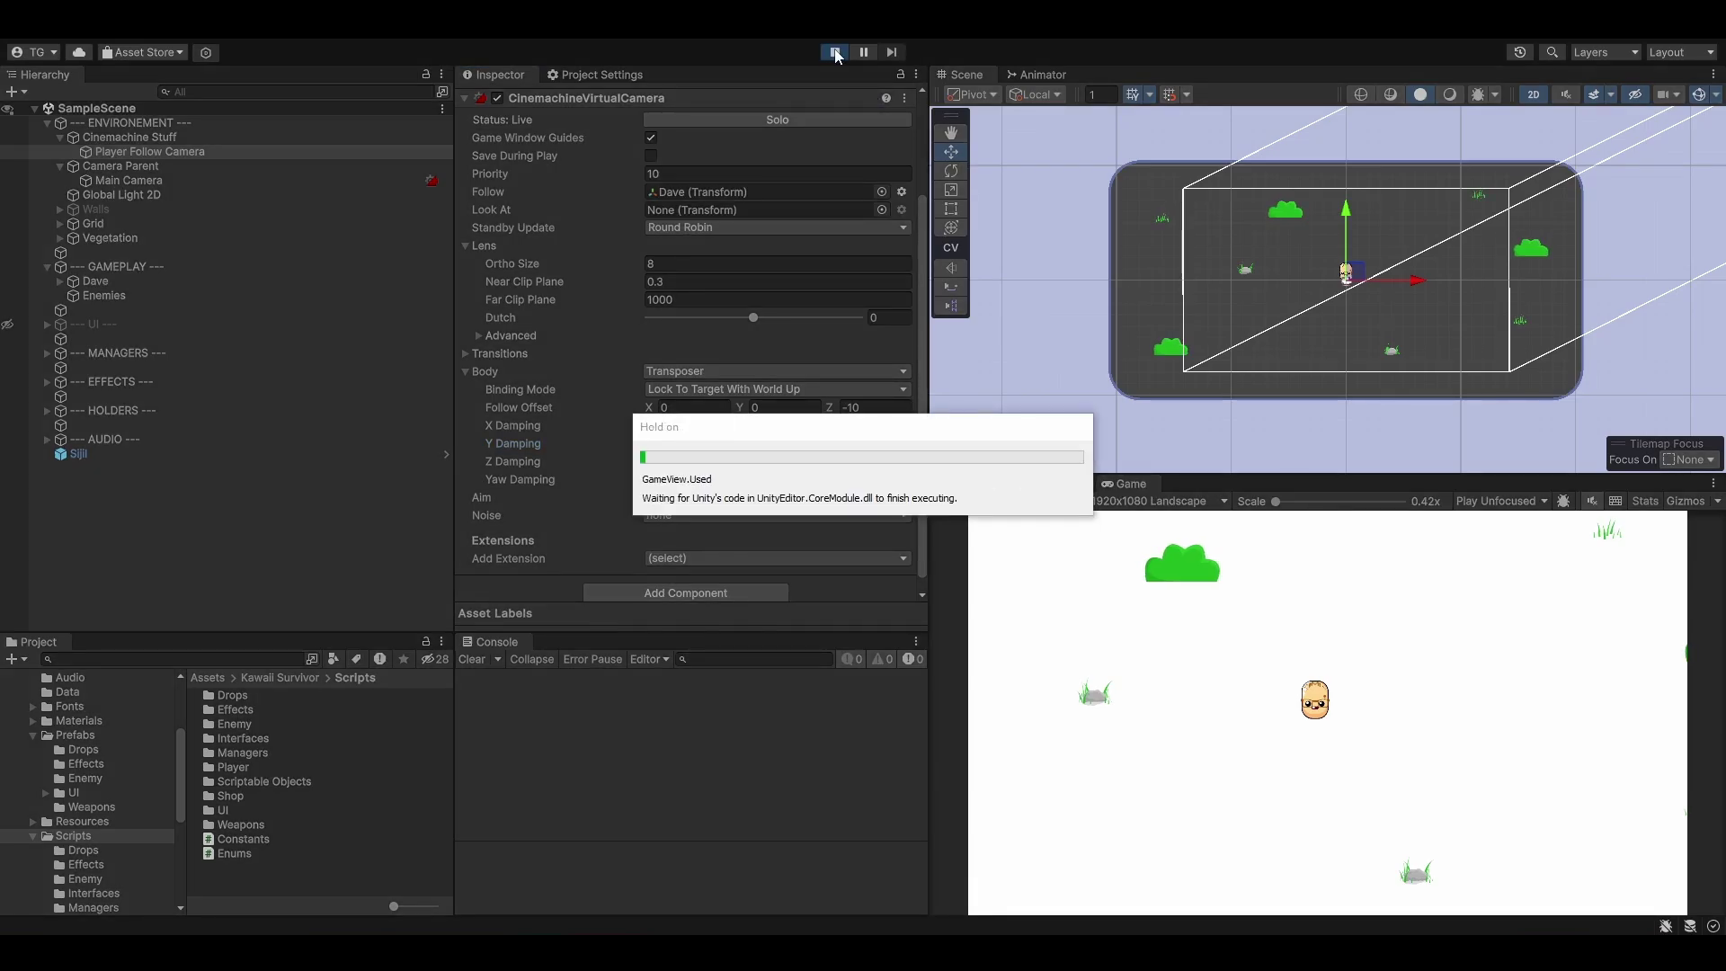
pyautogui.click(156, 325)
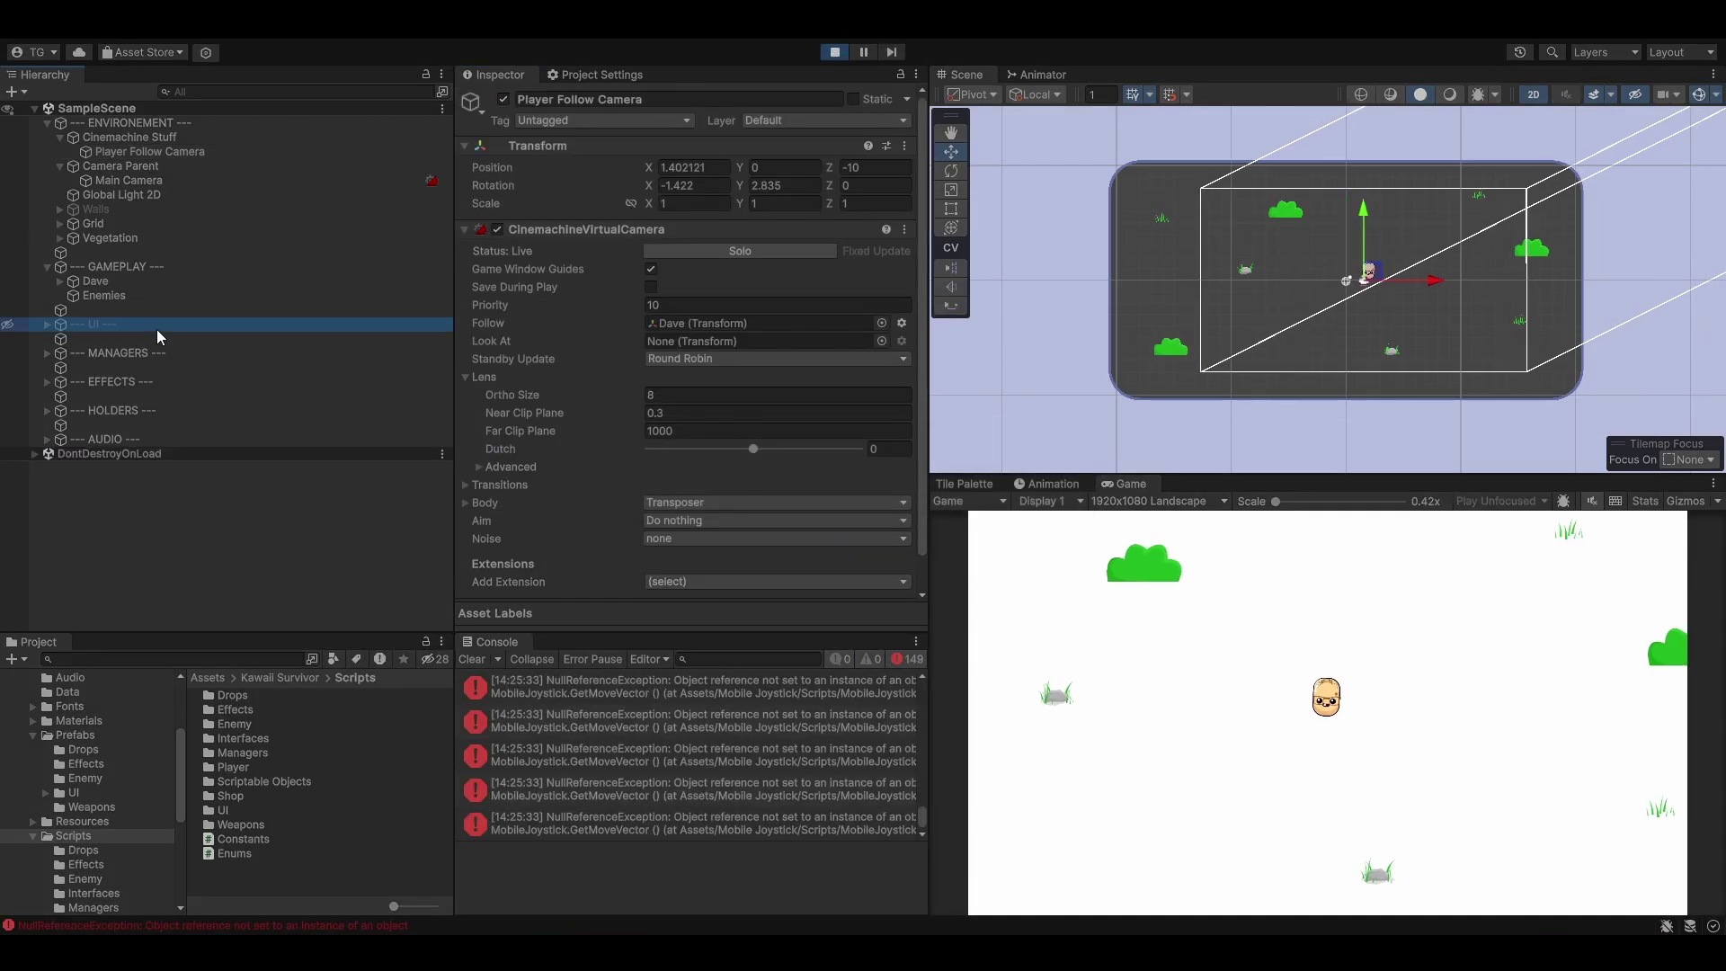
pyautogui.click(503, 99)
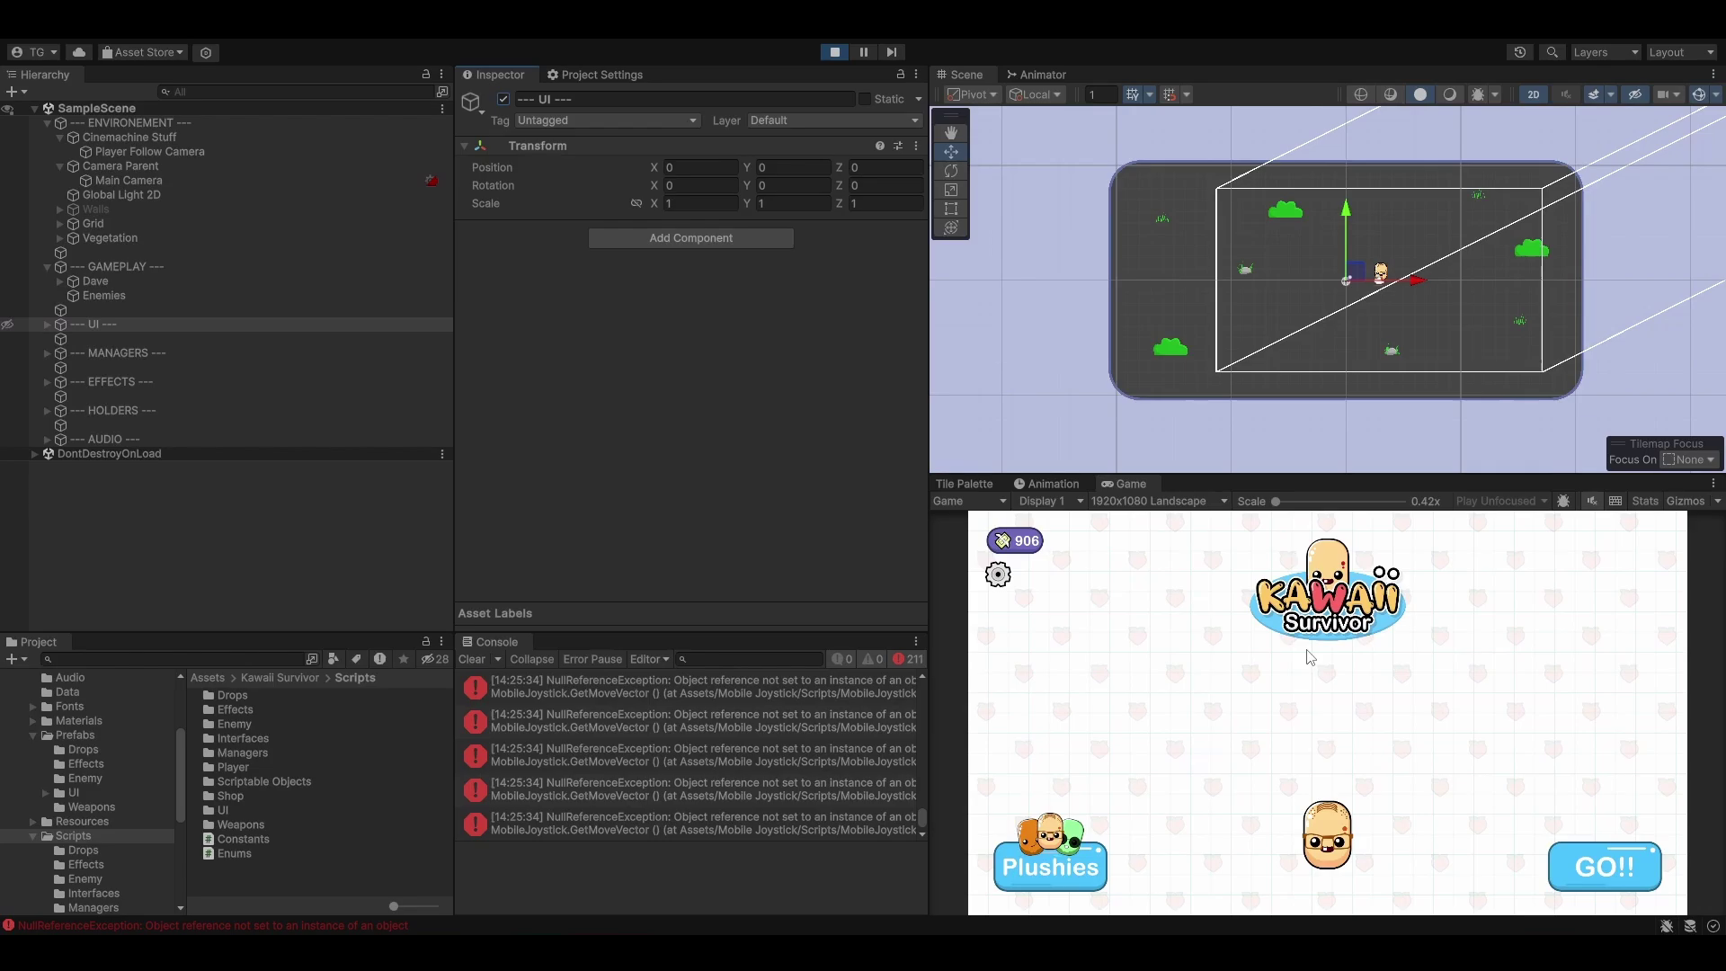
pyautogui.click(1577, 870)
pyautogui.click(1614, 872)
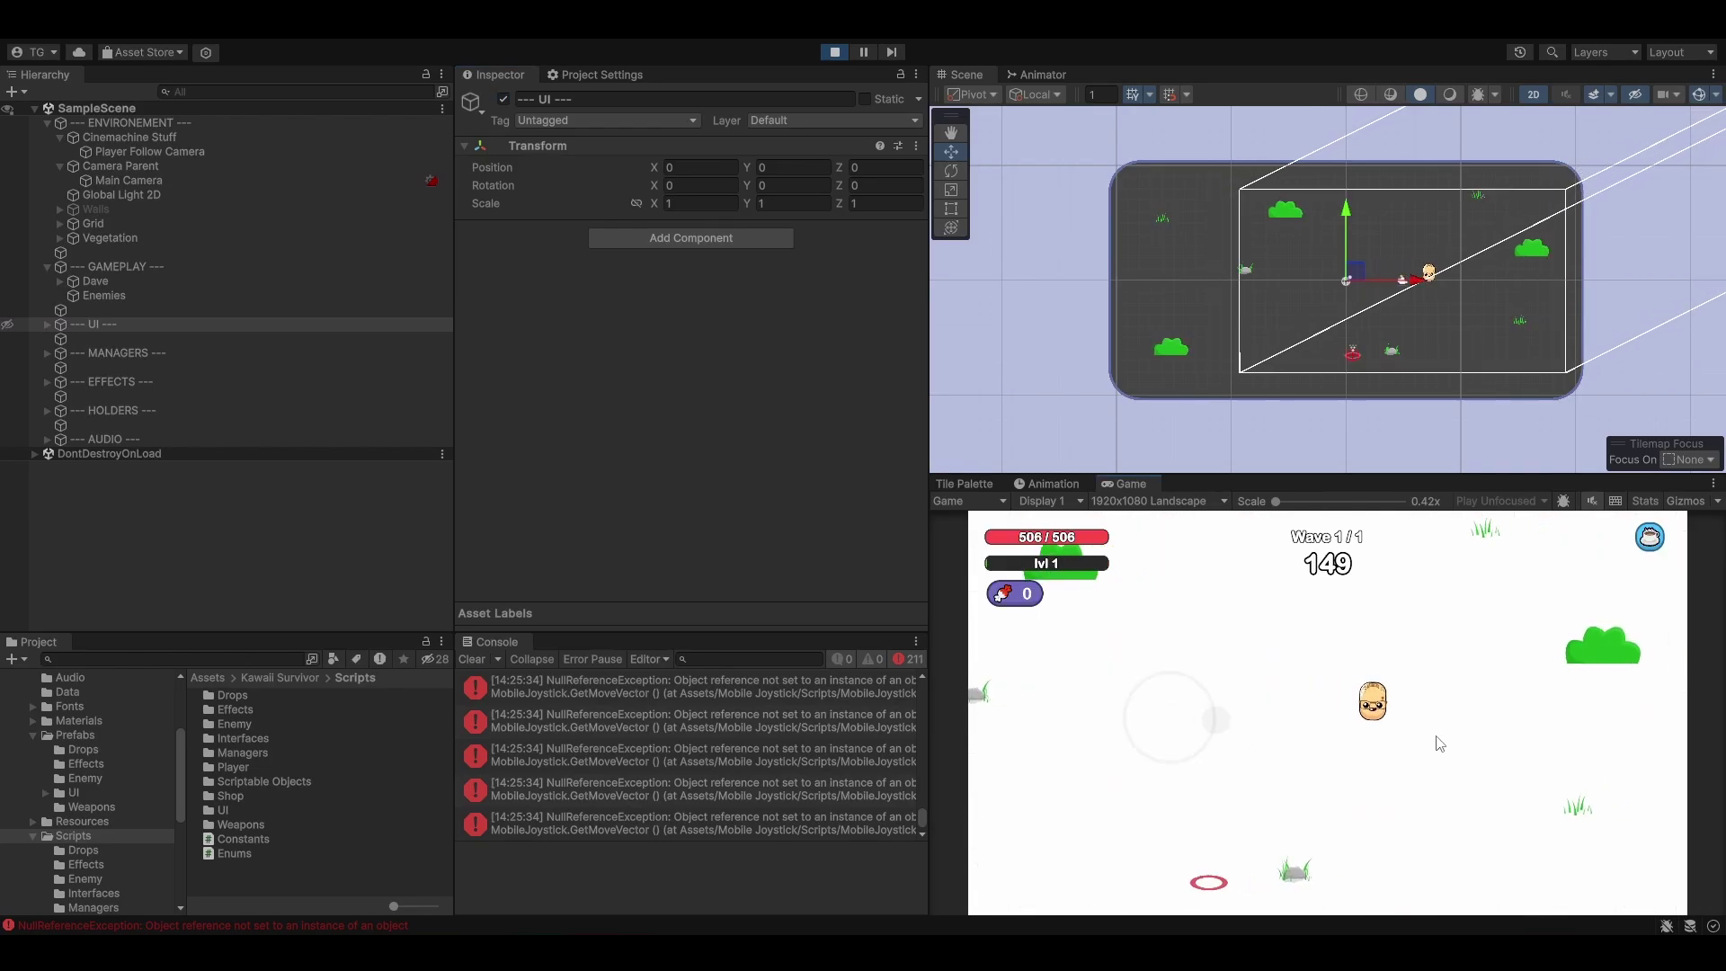
pyautogui.moveTo(1439, 743)
pyautogui.mouseDown()
pyautogui.moveTo(1541, 743)
pyautogui.moveTo(1456, 773)
pyautogui.moveTo(1424, 701)
pyautogui.moveTo(1438, 755)
pyautogui.moveTo(1225, 797)
pyautogui.moveTo(1157, 716)
pyautogui.moveTo(1206, 643)
pyautogui.moveTo(1253, 790)
pyautogui.moveTo(1356, 812)
pyautogui.moveTo(1336, 593)
pyautogui.moveTo(890, 84)
pyautogui.mouseUp()
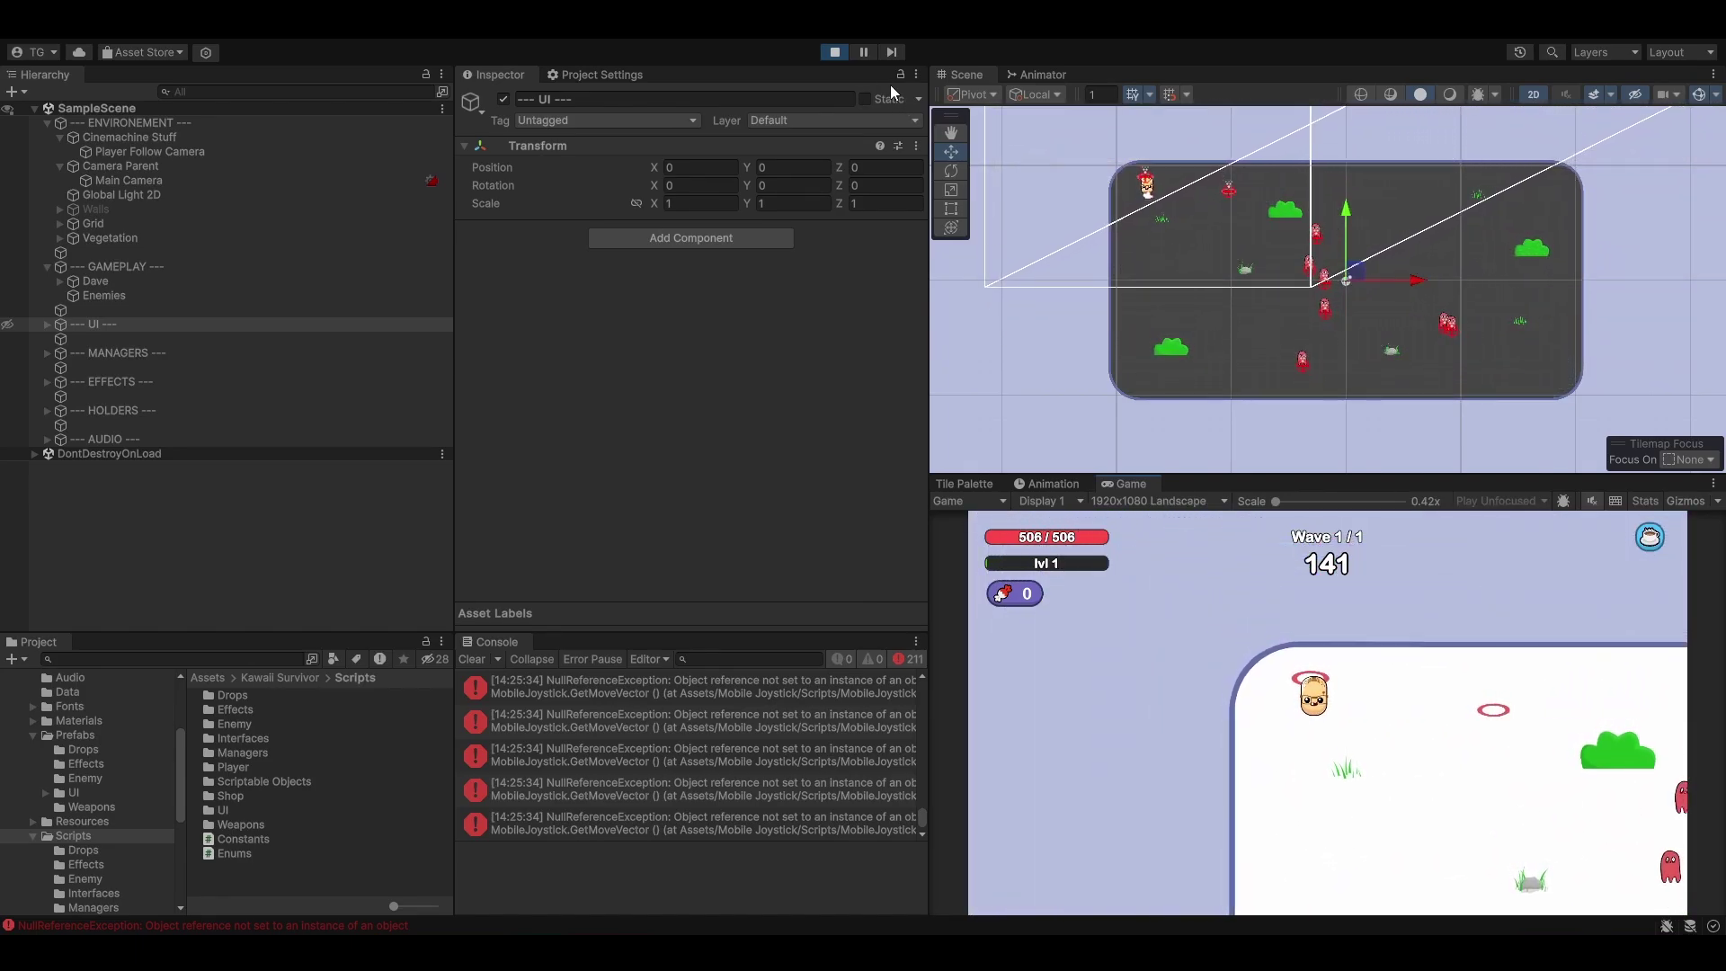
pyautogui.click(837, 50)
# Step: Change the Player Follow Camera's Body type to Framing Transposer
pyautogui.click(472, 659)
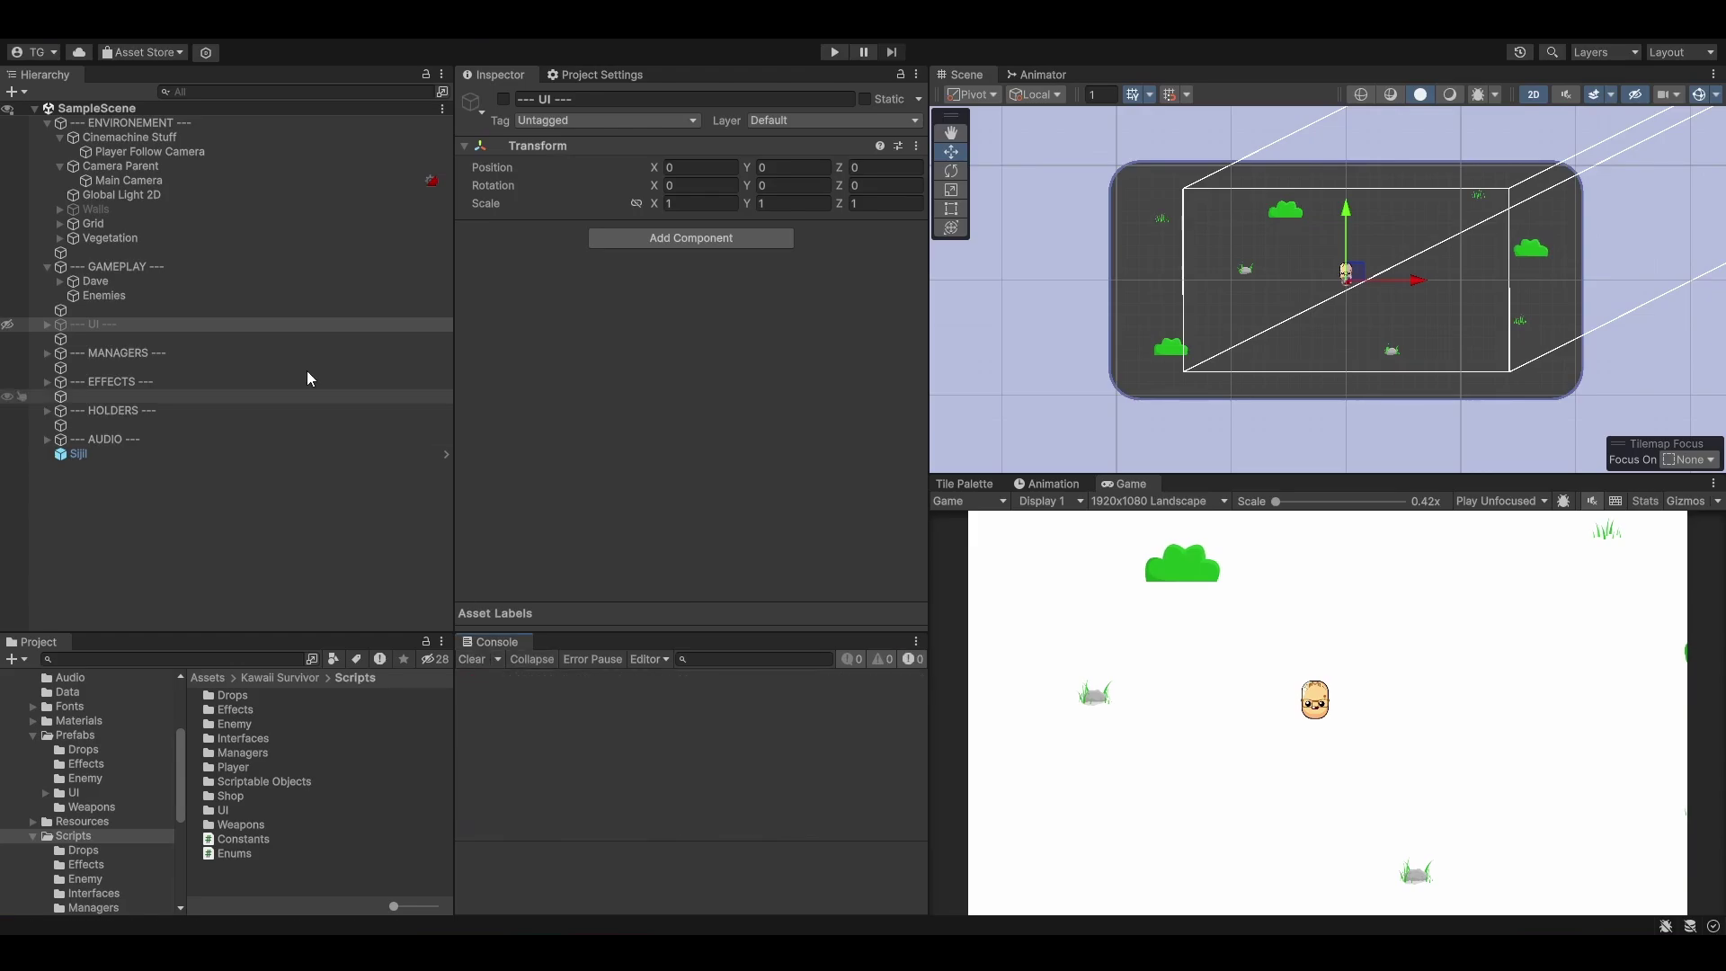
pyautogui.click(155, 151)
pyautogui.scroll(-1, 639, 509)
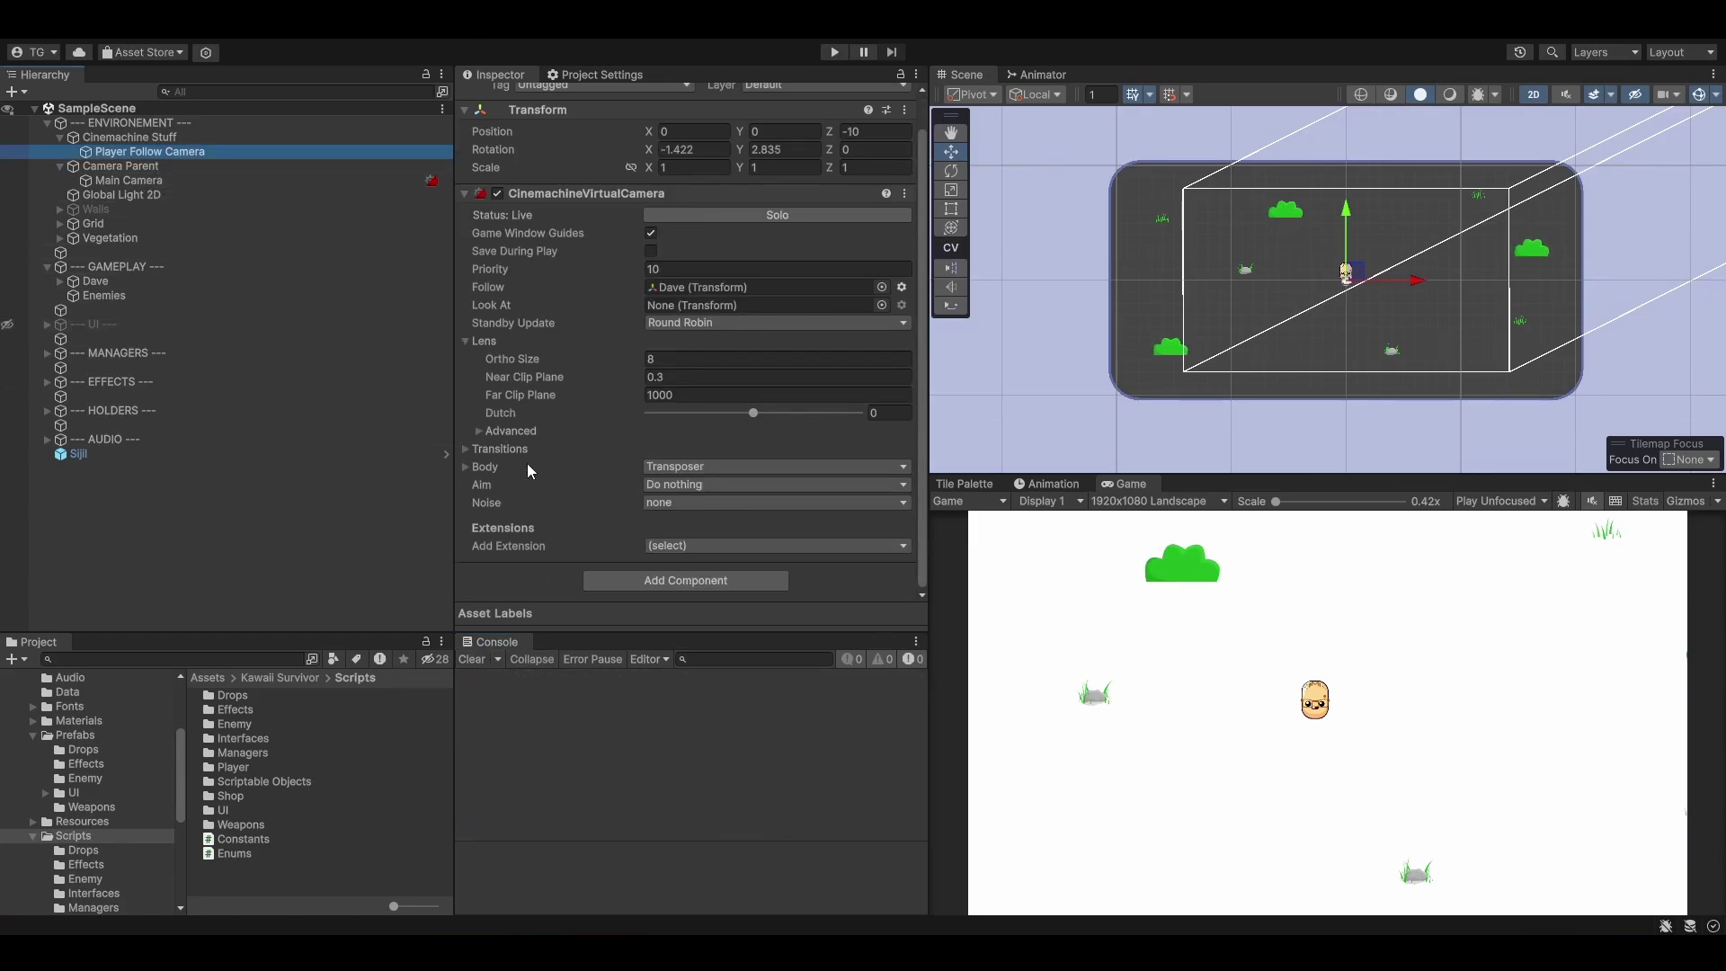
pyautogui.click(527, 468)
pyautogui.scroll(-3, 557, 460)
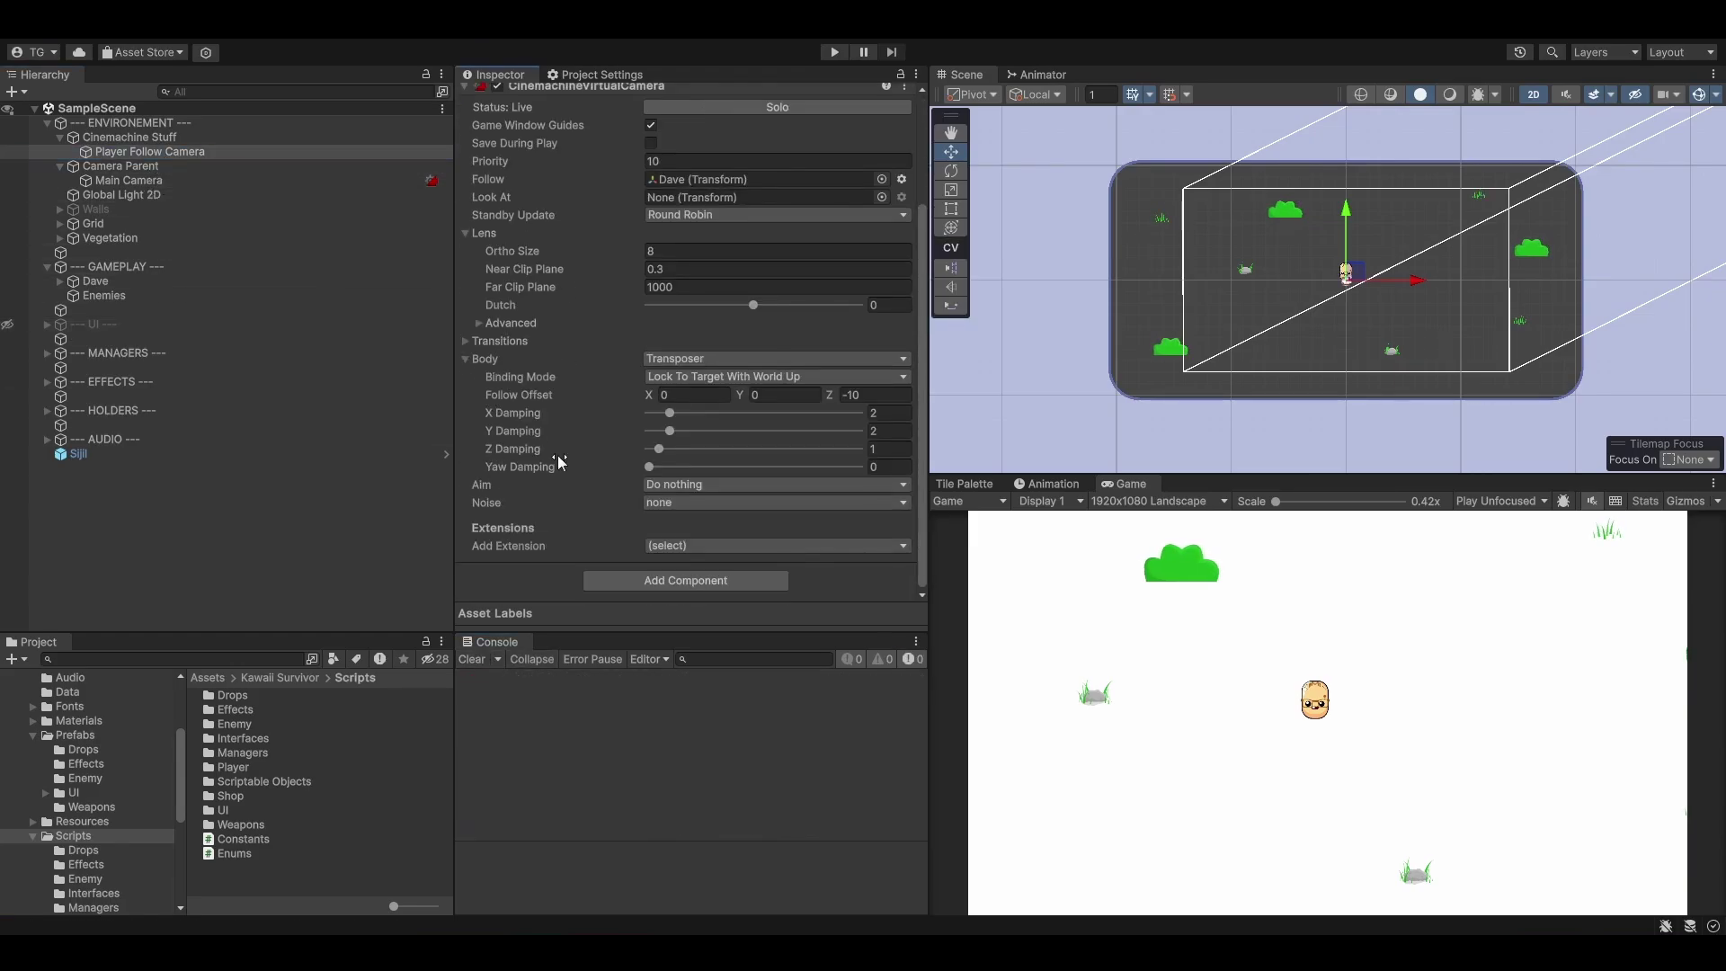
pyautogui.click(684, 358)
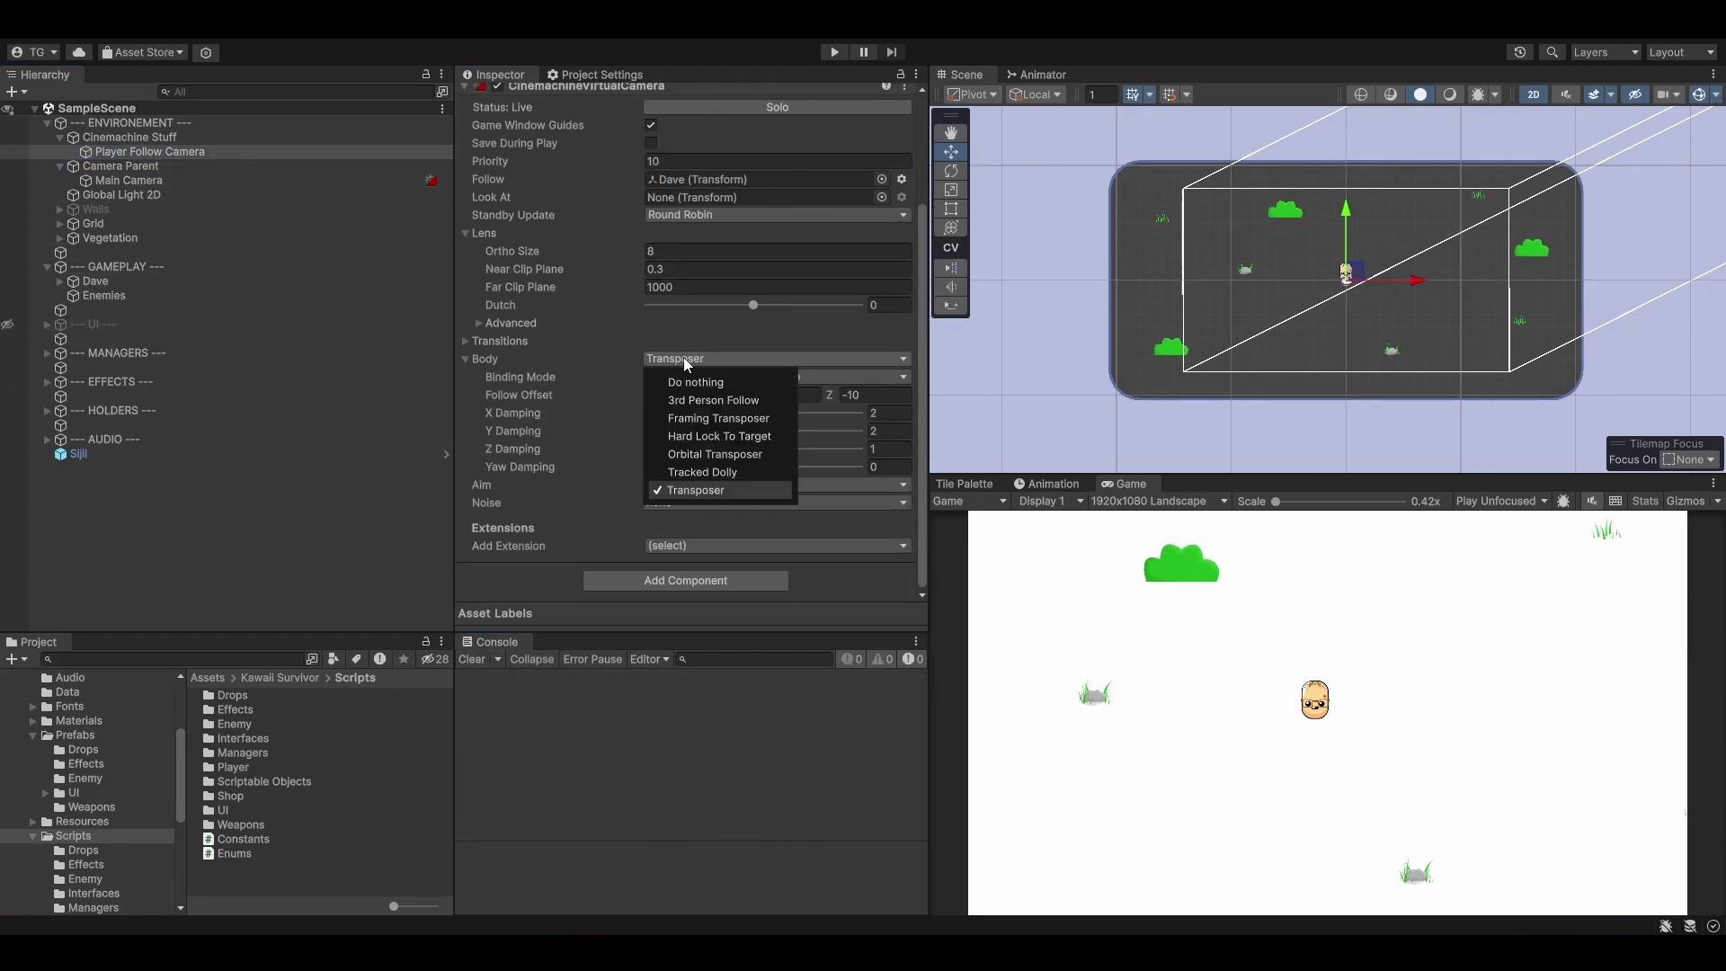
pyautogui.click(728, 423)
# Step: Preview a smaller soft zone, revert its width and height to 0.8, and save the scene
pyautogui.scroll(-3, 655, 462)
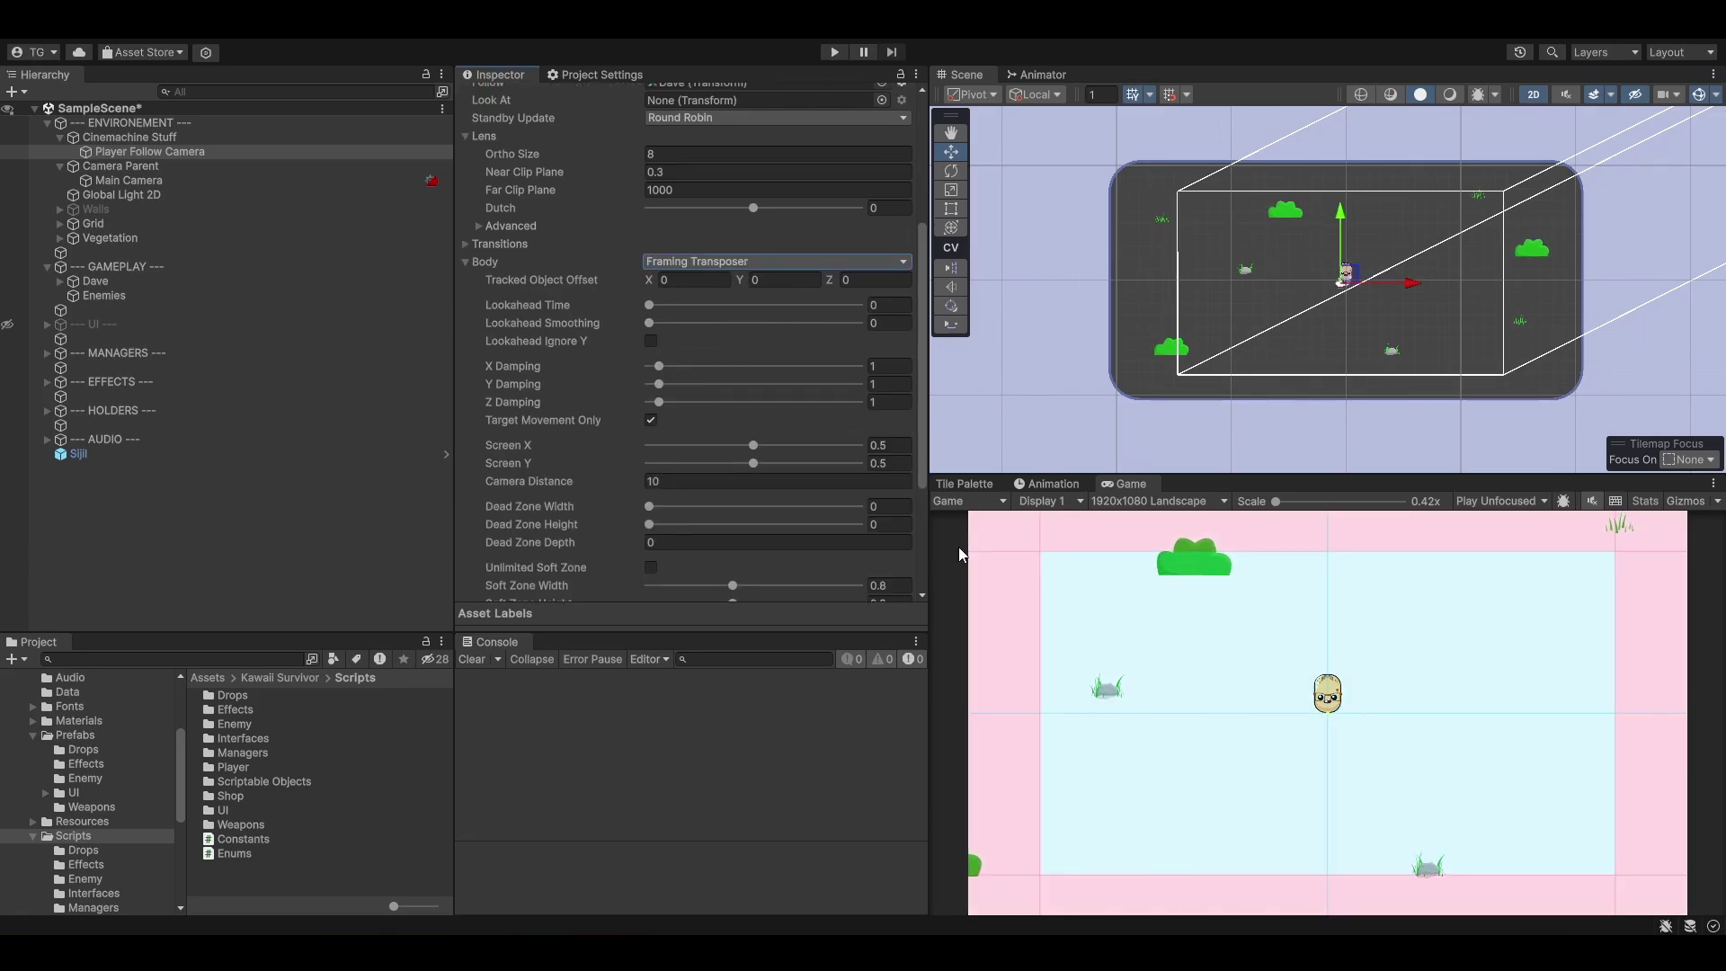
pyautogui.click(649, 506)
pyautogui.scroll(-3, 752, 509)
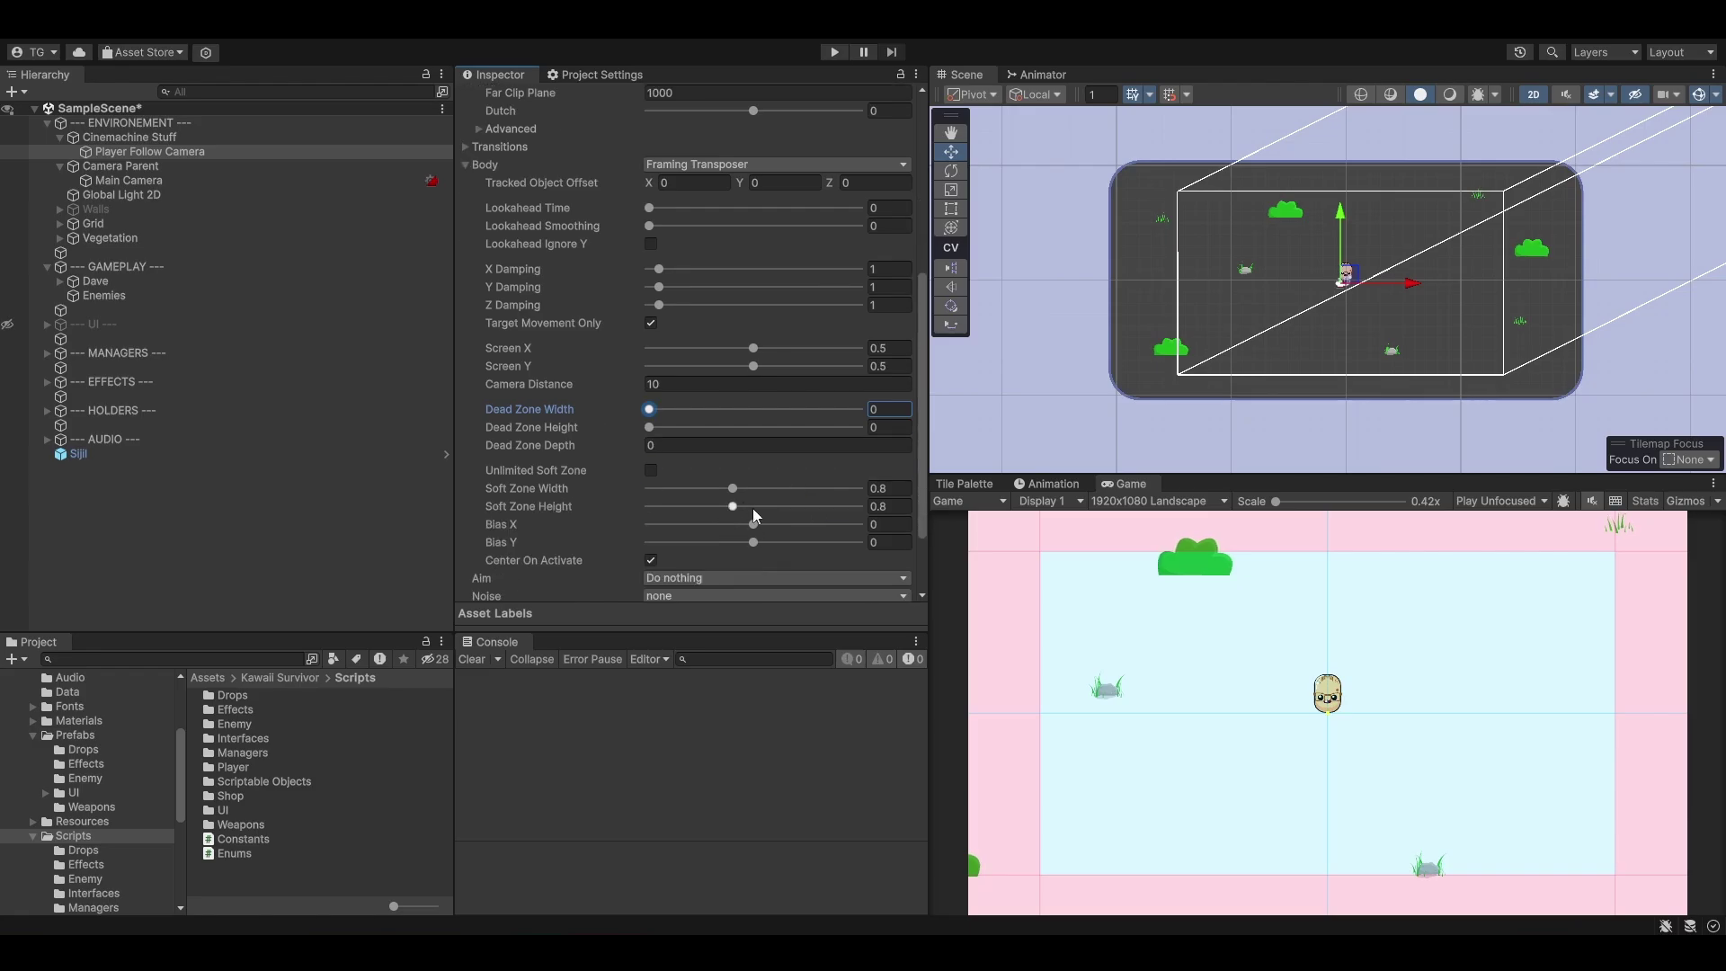
pyautogui.moveTo(735, 493); pyautogui.dragTo(703, 509)
pyautogui.hotkey('ctrl', 'z')
pyautogui.hotkey('ctrl', 'z')
pyautogui.hotkey('ctrl', 's')
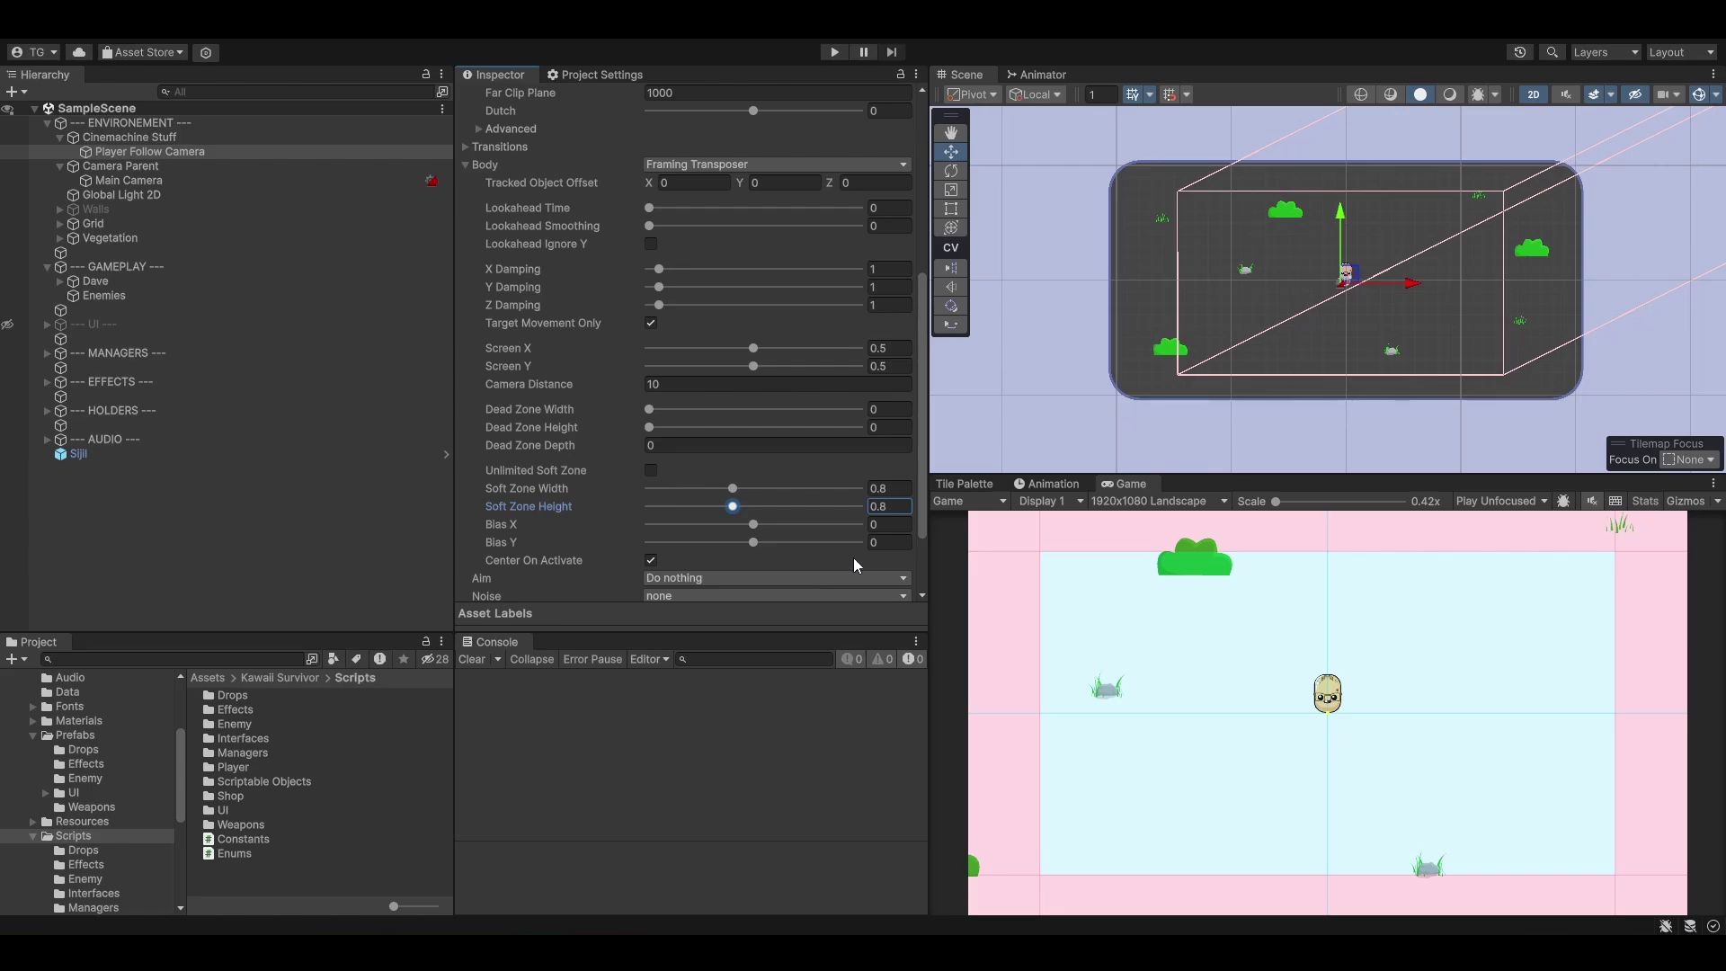